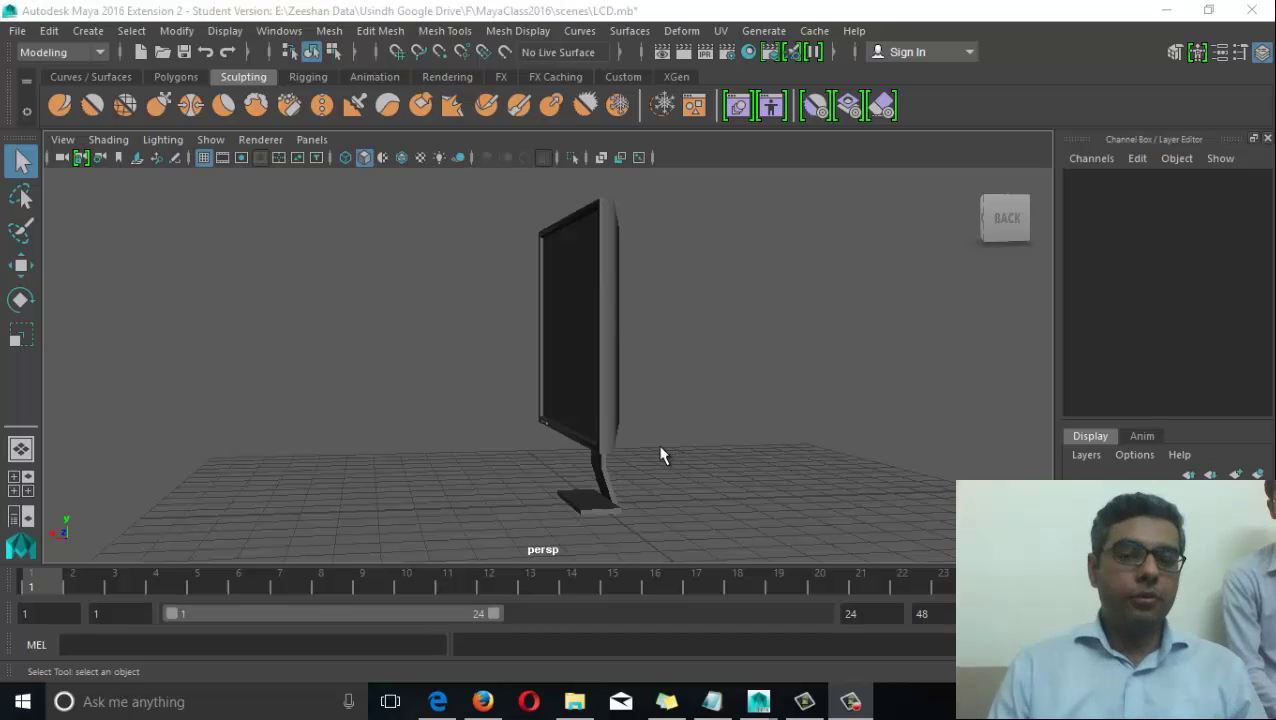
Orbit around the LCD monitor, then select it and frame it with F.
left_click_drag(408, 447, 485, 408, "alt")
left_click(520, 440)
key("f")
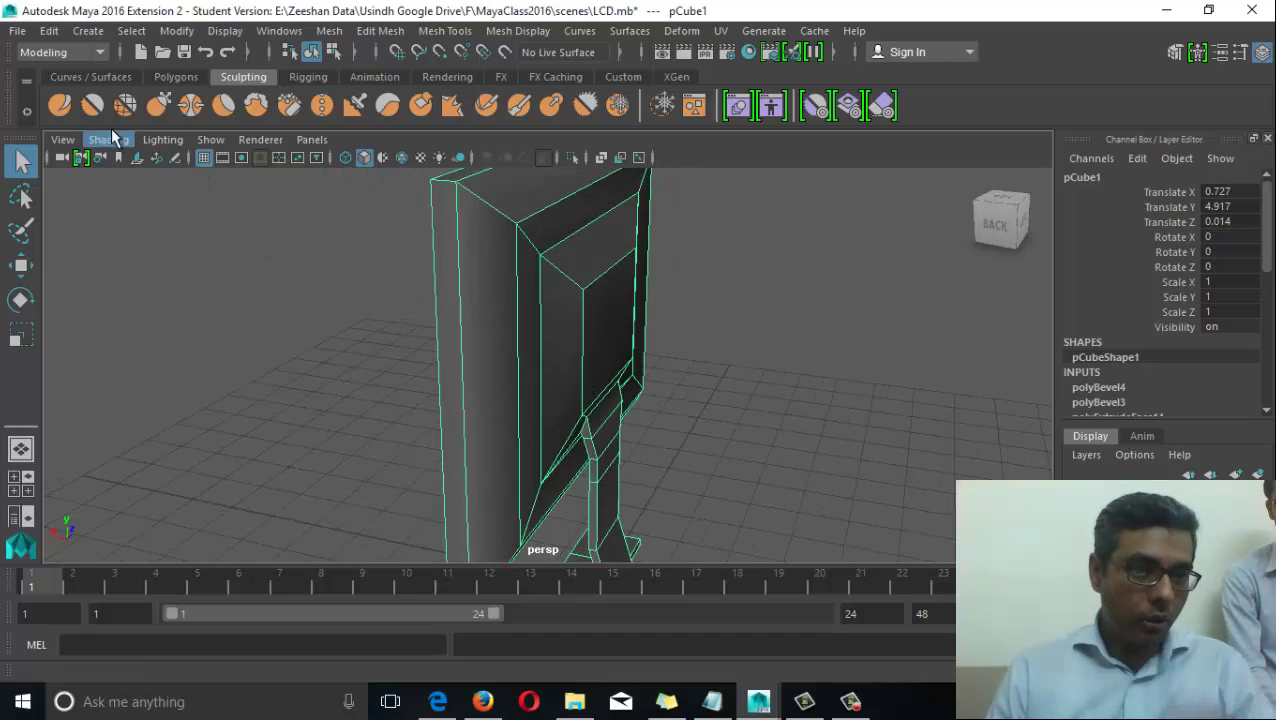
Switch the shelf to Polygons and inspect the monitor edge-on, from the top and from the front.
left_click(176, 76)
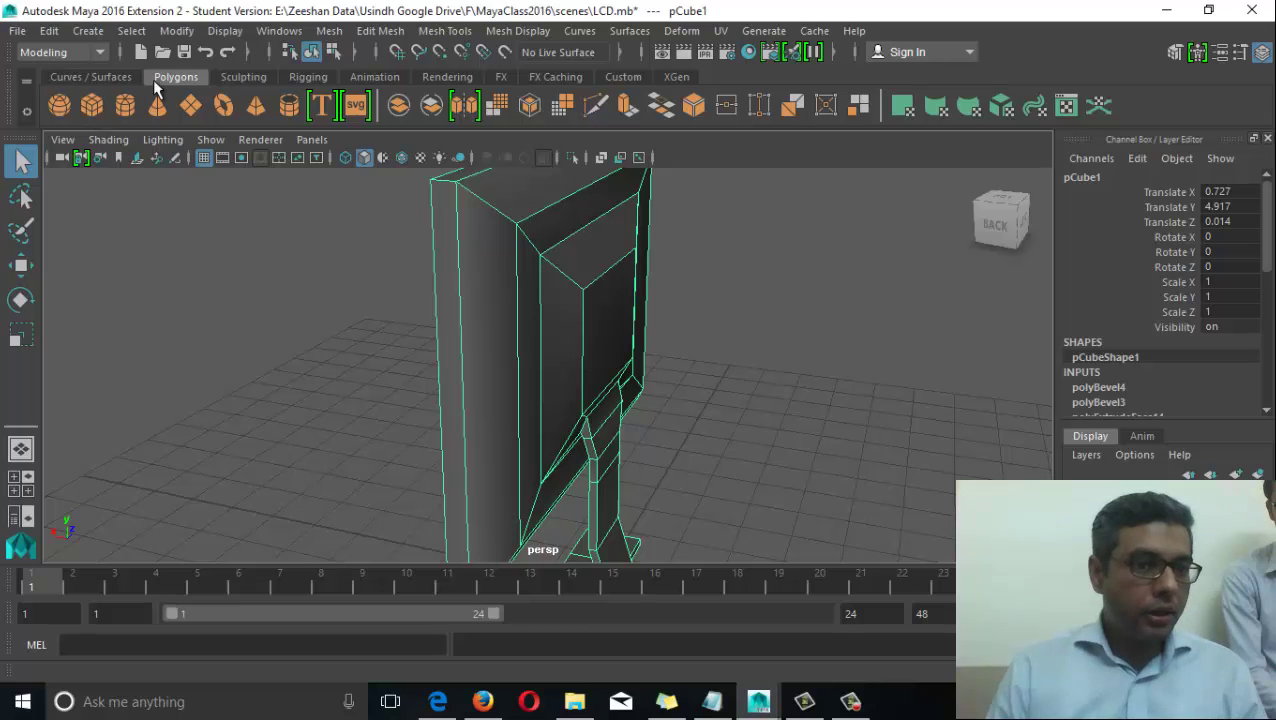
left_click_drag(251, 222, 626, 327, "alt")
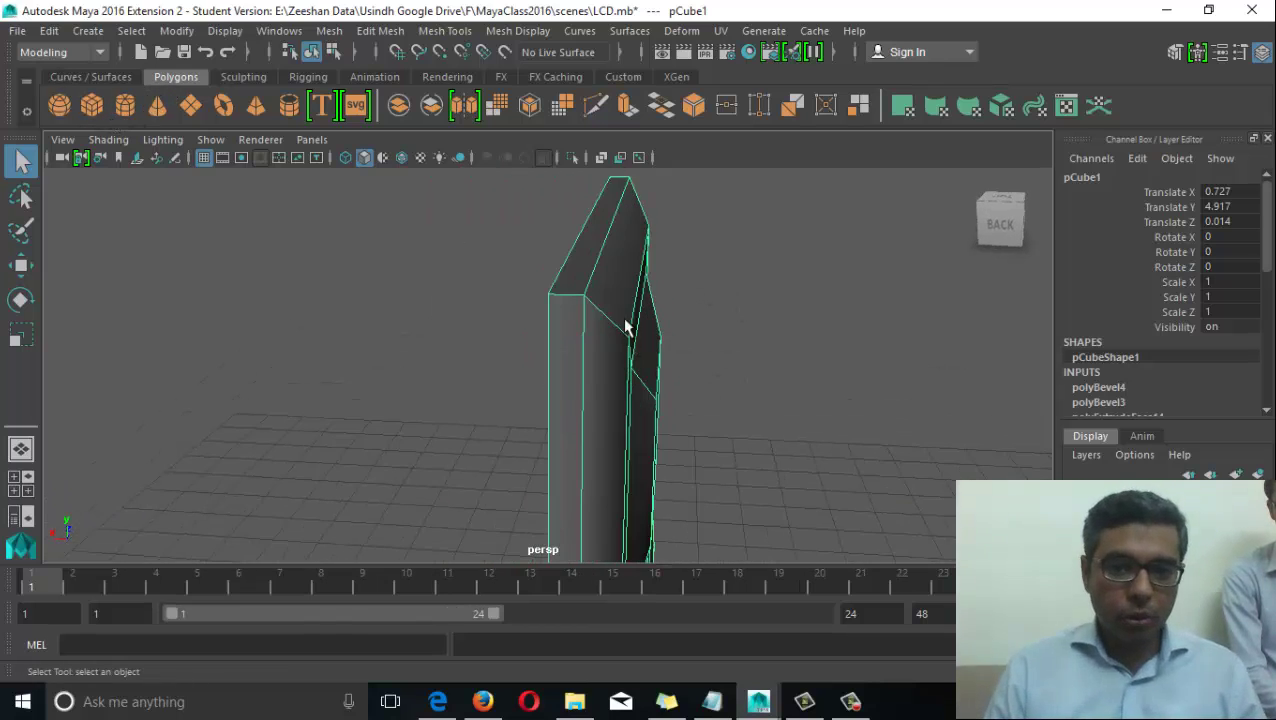
left_click_drag(678, 390, 530, 308, "alt")
left_click_drag(625, 343, 605, 290, "alt")
left_click_drag(631, 437, 422, 268, "alt")
Orbit and pan to inspect the stand base, the screen's underside and the front screen.
left_click_drag(550, 322, 535, 310, "alt")
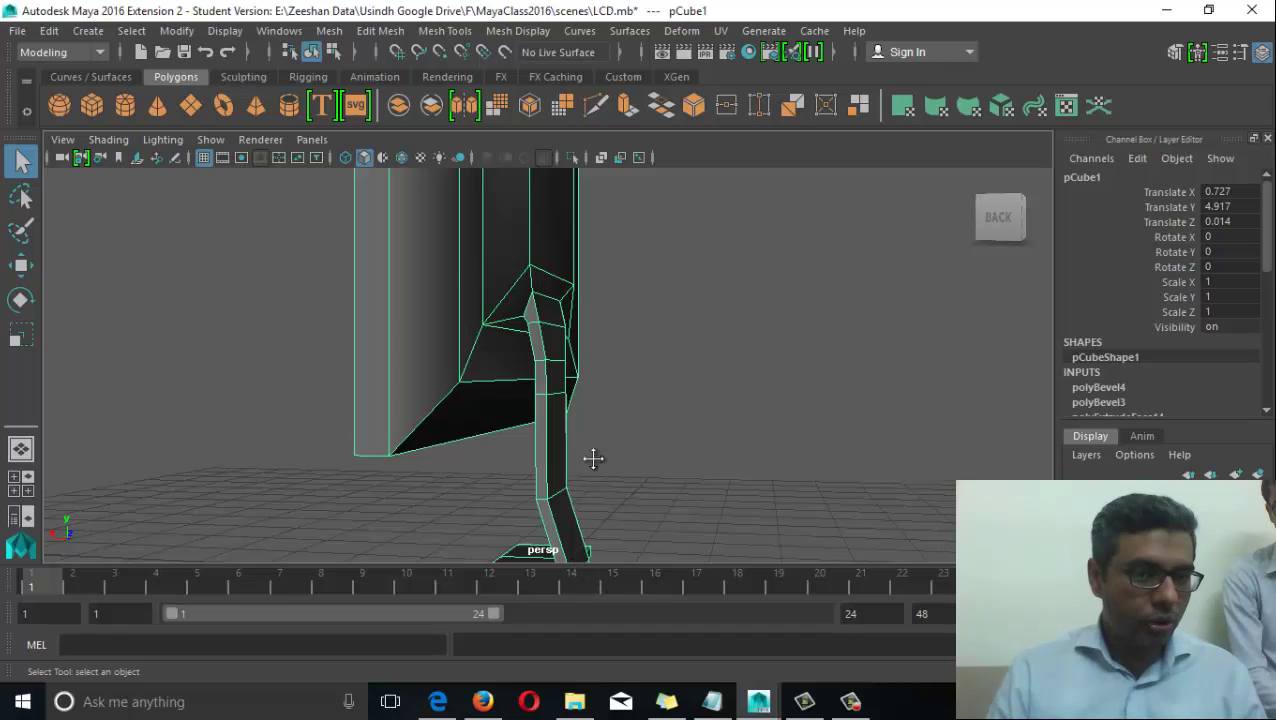
middle_click_drag(593, 458, 592, 335, "alt")
left_click_drag(592, 335, 601, 382, "alt")
mouse_move(550, 448)
left_mouse_down("alt")
mouse_move(624, 450)
mouse_move(570, 455)
left_mouse_up("alt")
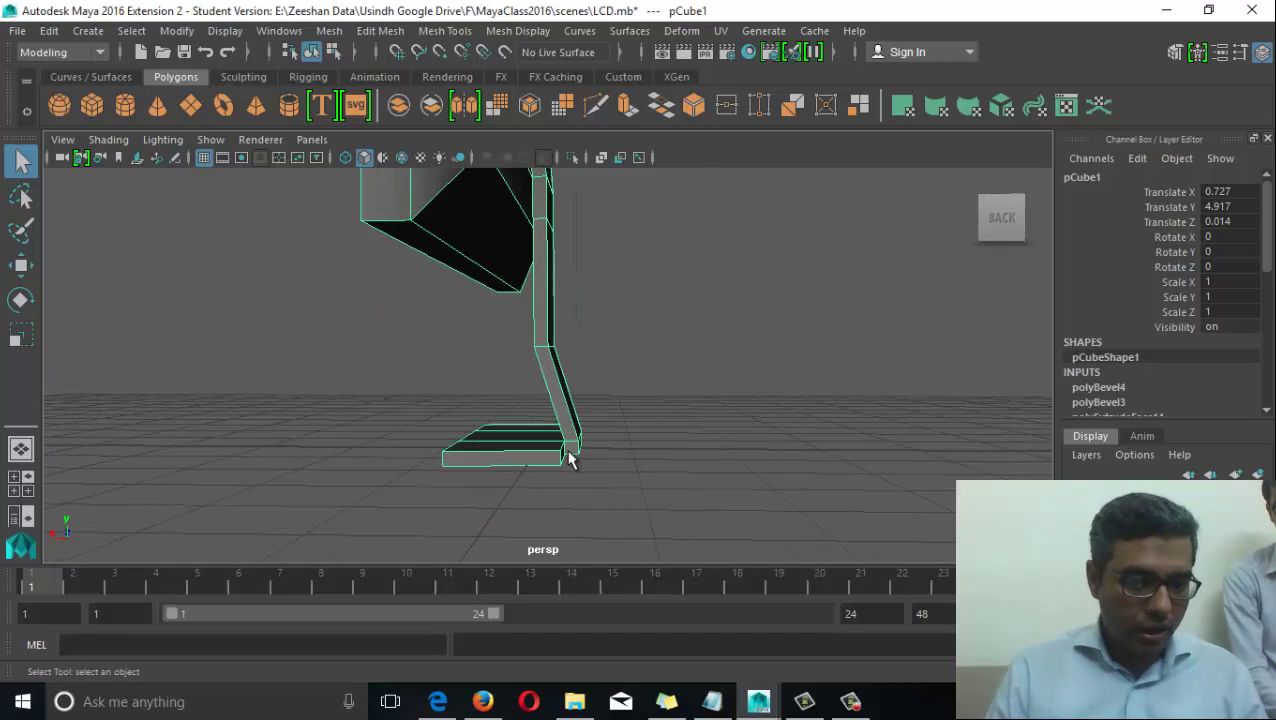
middle_click_drag(640, 290, 689, 439, "alt")
left_click_drag(689, 439, 757, 462, "alt")
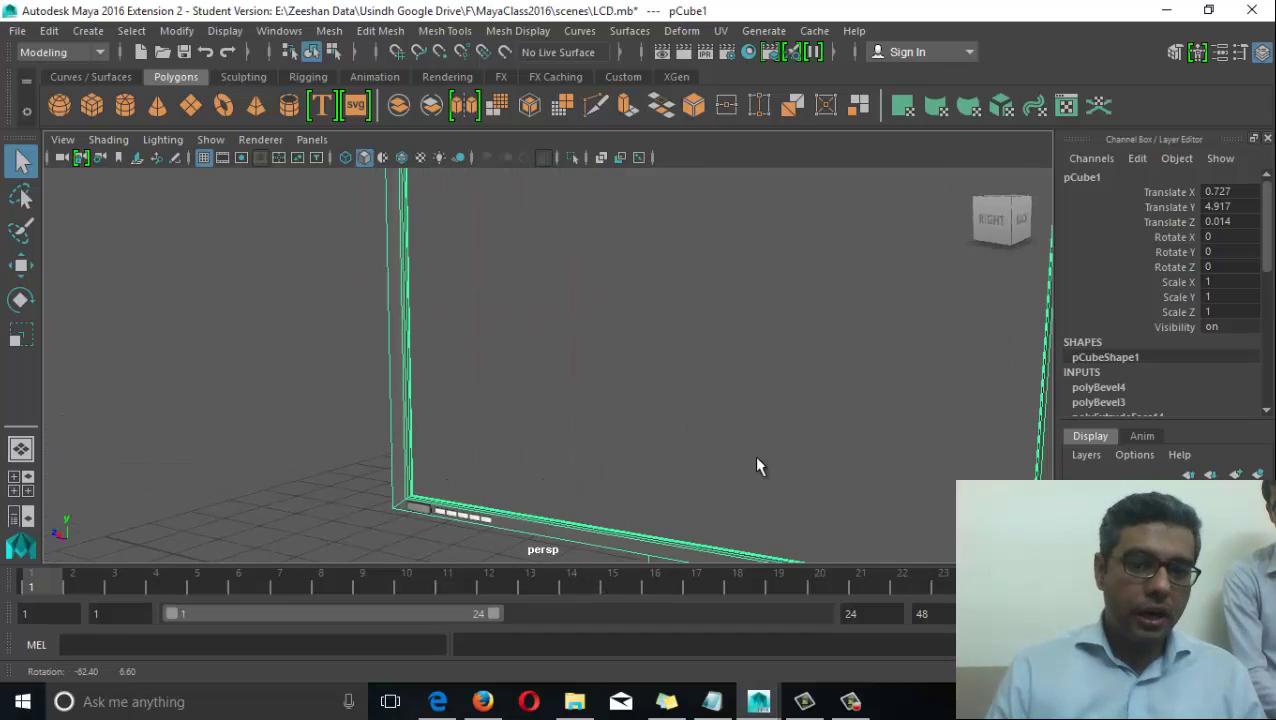
middle_click_drag(770, 310, 735, 468, "alt")
scroll(735, 468, "down", 3)
left_click_drag(680, 450, 498, 393, "alt")
Toggle the monitor into component mode and back to Object Mode, then orbit to check its sides.
right_click_drag(659, 351, 699, 152)
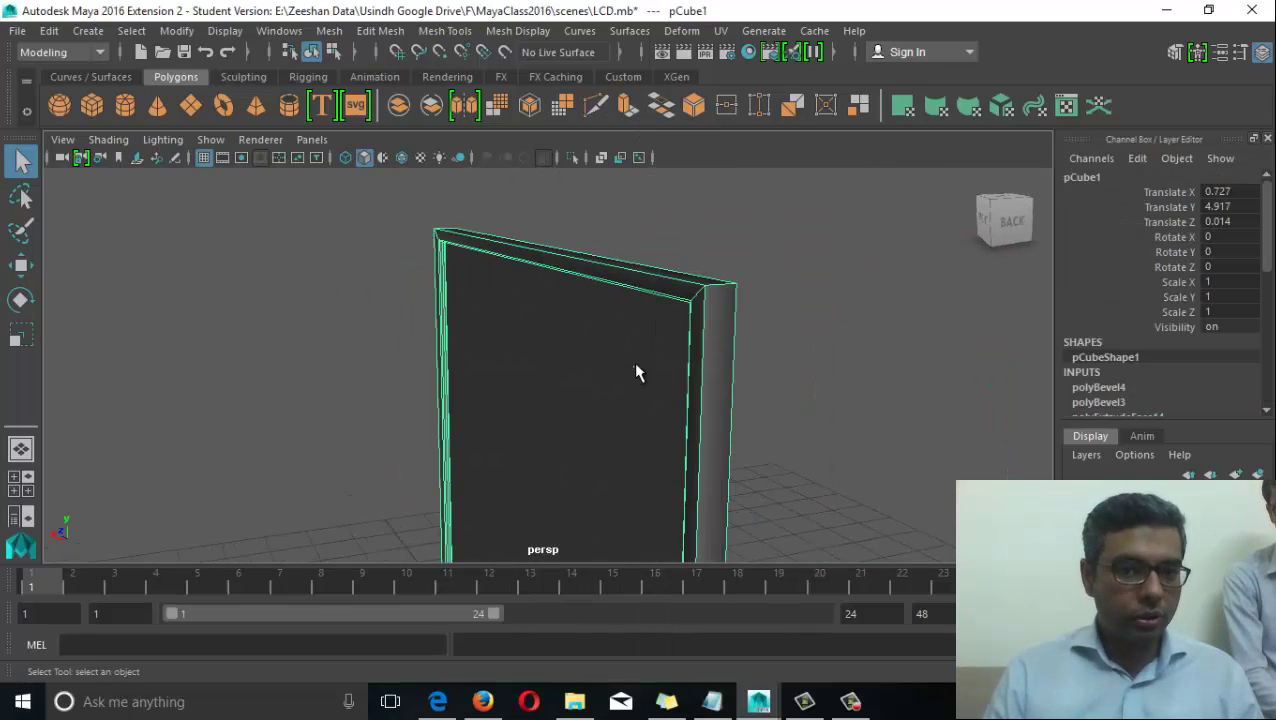
left_click_drag(638, 370, 735, 416, "alt")
right_click_drag(735, 416, 628, 444, "alt")
left_click_drag(628, 444, 493, 288, "alt")
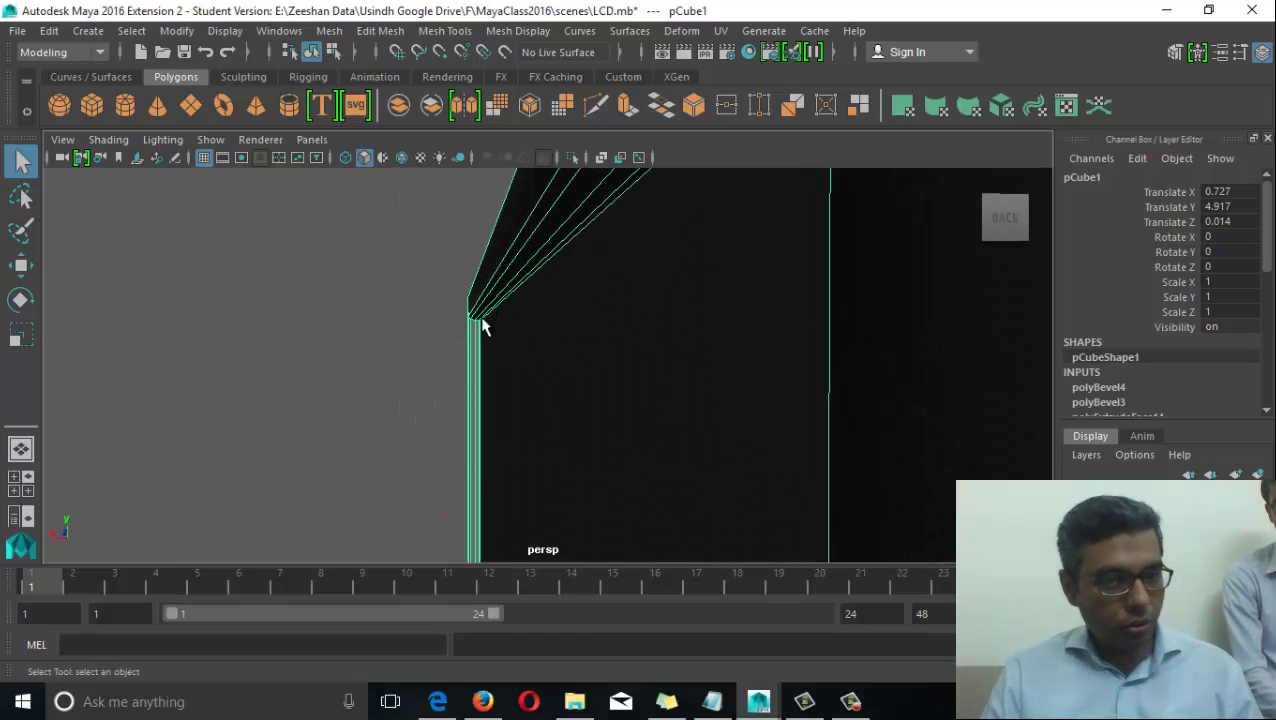
left_click_drag(541, 314, 498, 356, "alt")
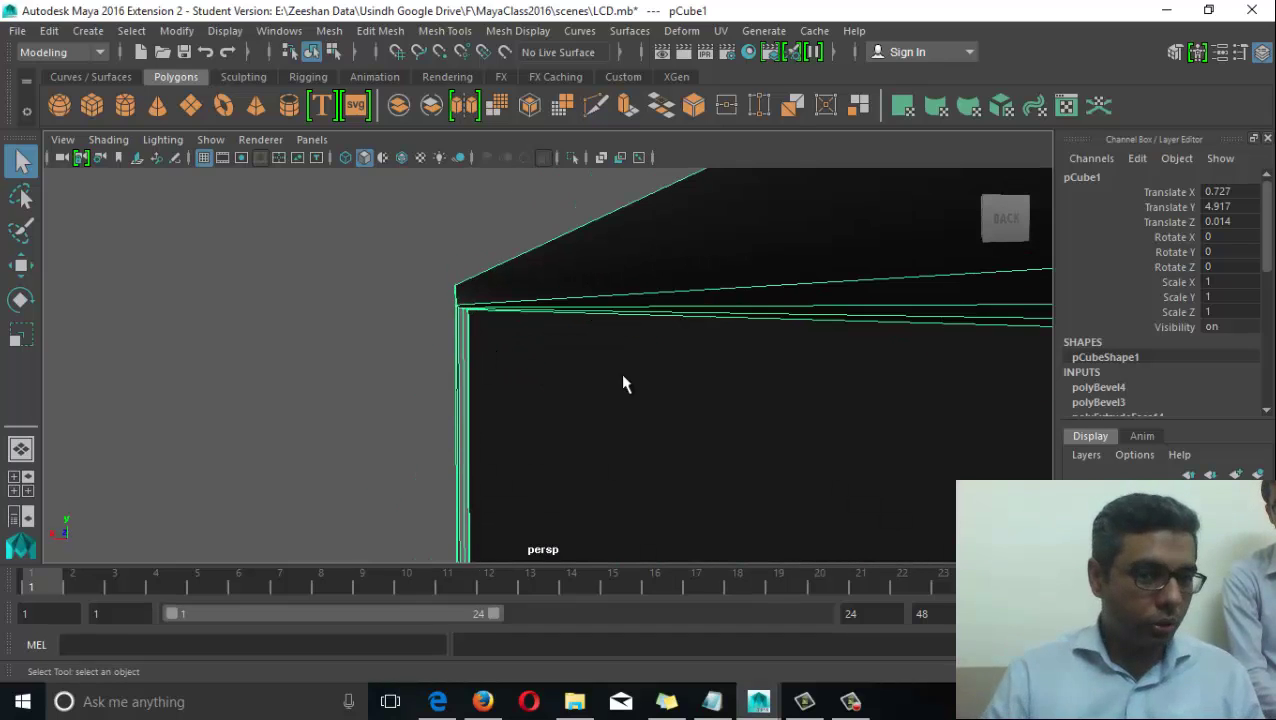
left_click_drag(622, 382, 587, 413, "alt")
left_click_drag(663, 425, 448, 387, "alt")
left_click_drag(502, 419, 208, 171, "alt")
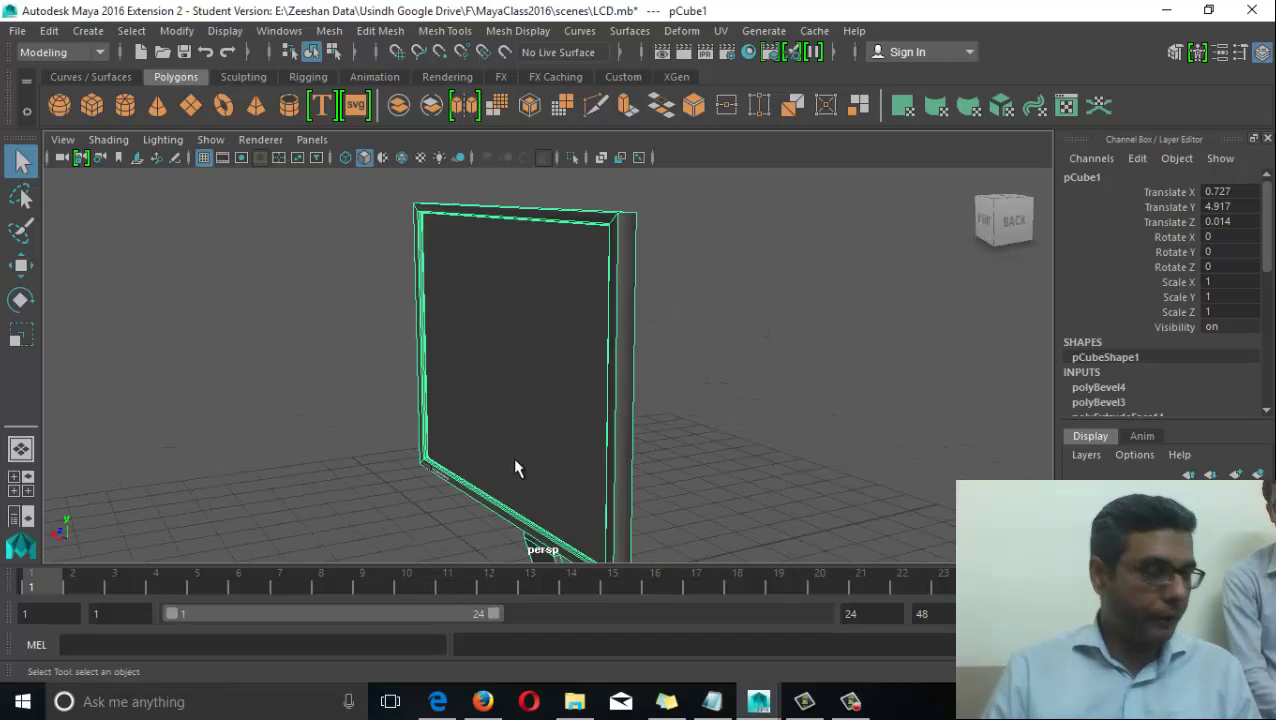
left_click_drag(592, 407, 500, 345, "alt")
right_click_drag(500, 345, 527, 289)
Select screen and stand faces via the marking menu, then return to Object Mode and face the monitor.
left_click_drag(527, 289, 473, 368, "alt")
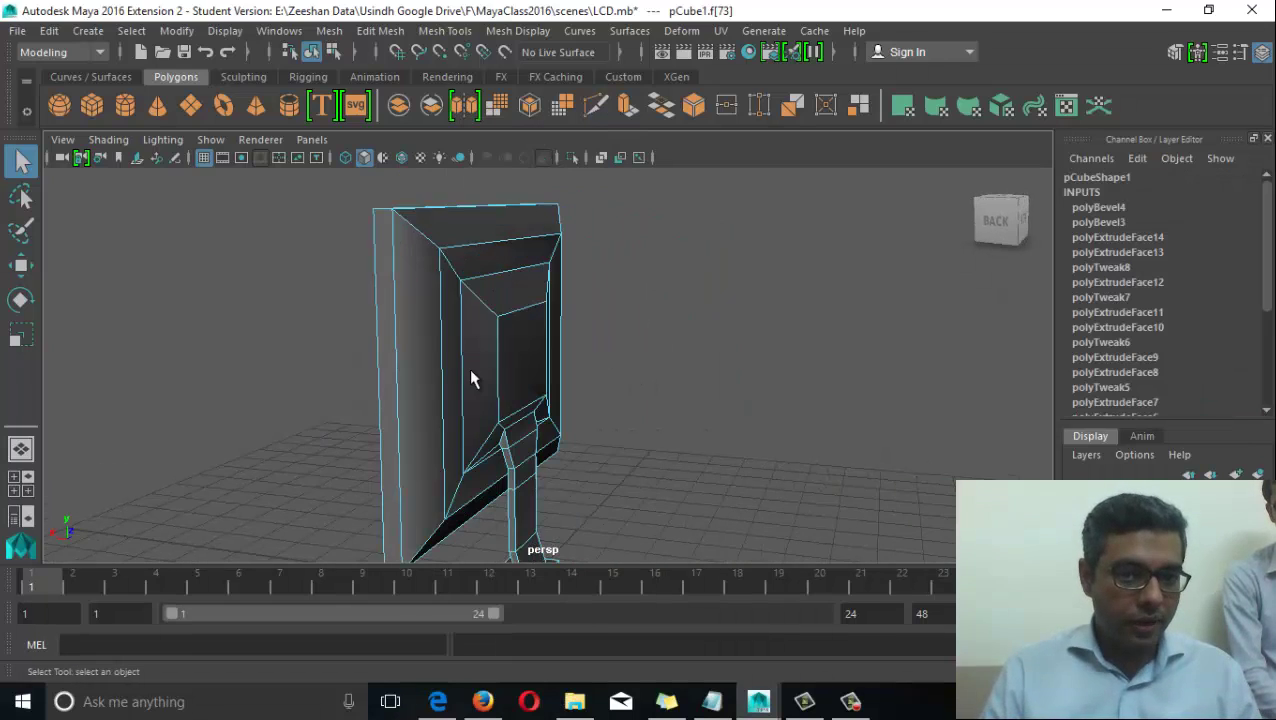
left_click(473, 367)
left_click(503, 360)
left_click(532, 475)
left_click(532, 506)
left_click_drag(532, 506, 508, 366, "alt")
right_click_drag(508, 366, 590, 152)
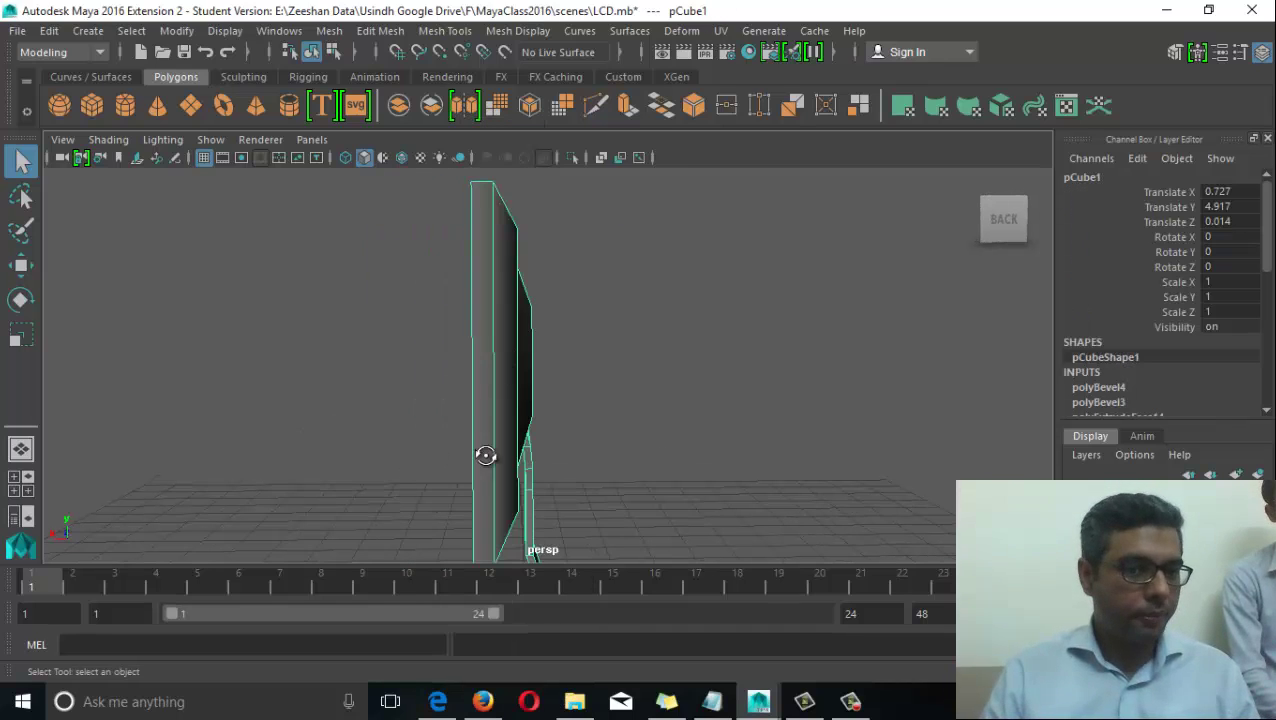
left_click_drag(485, 456, 476, 387, "alt")
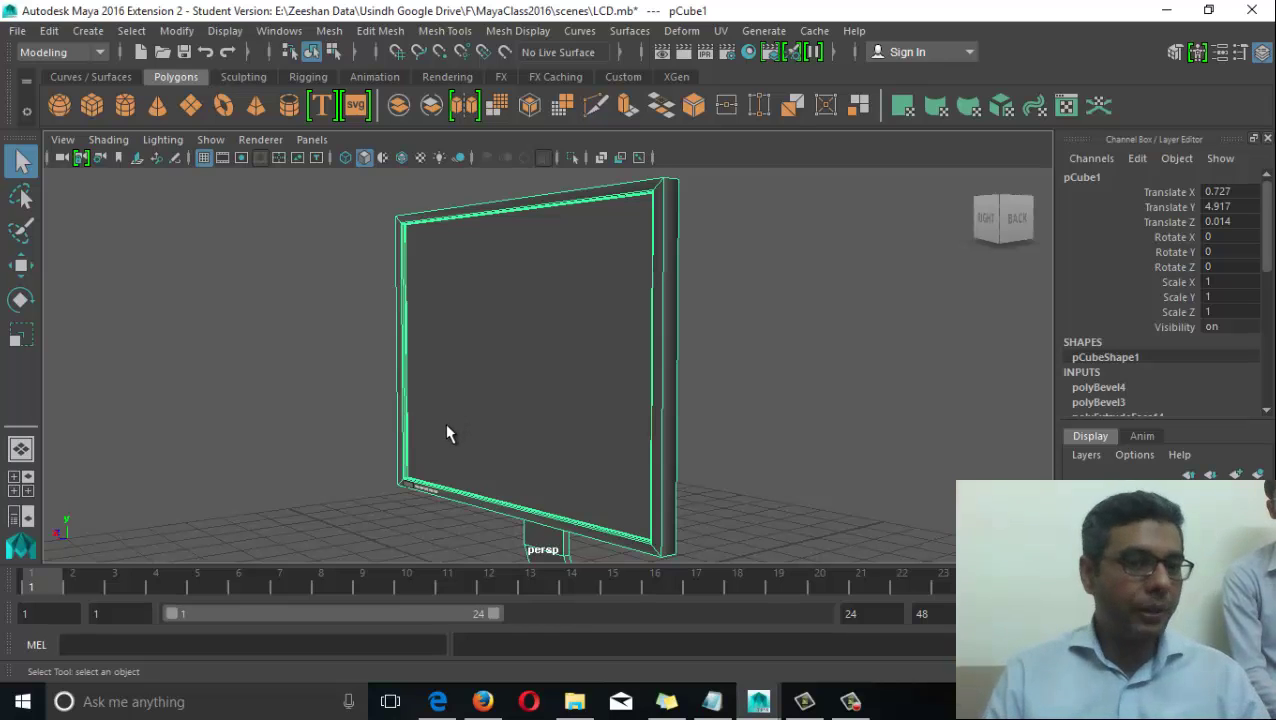
left_click_drag(641, 441, 484, 373, "alt")
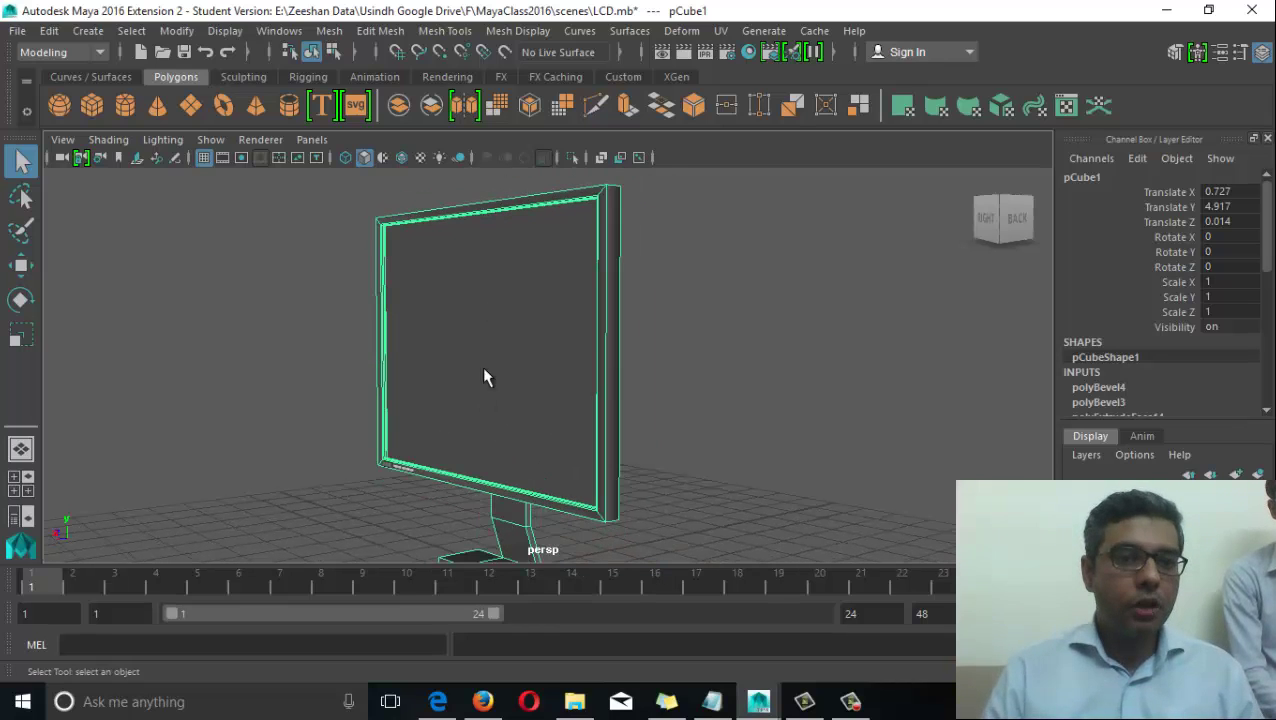
Open Windows > Rendering Editors > Hypershade and resize it to the right of the monitor.
left_click(279, 31)
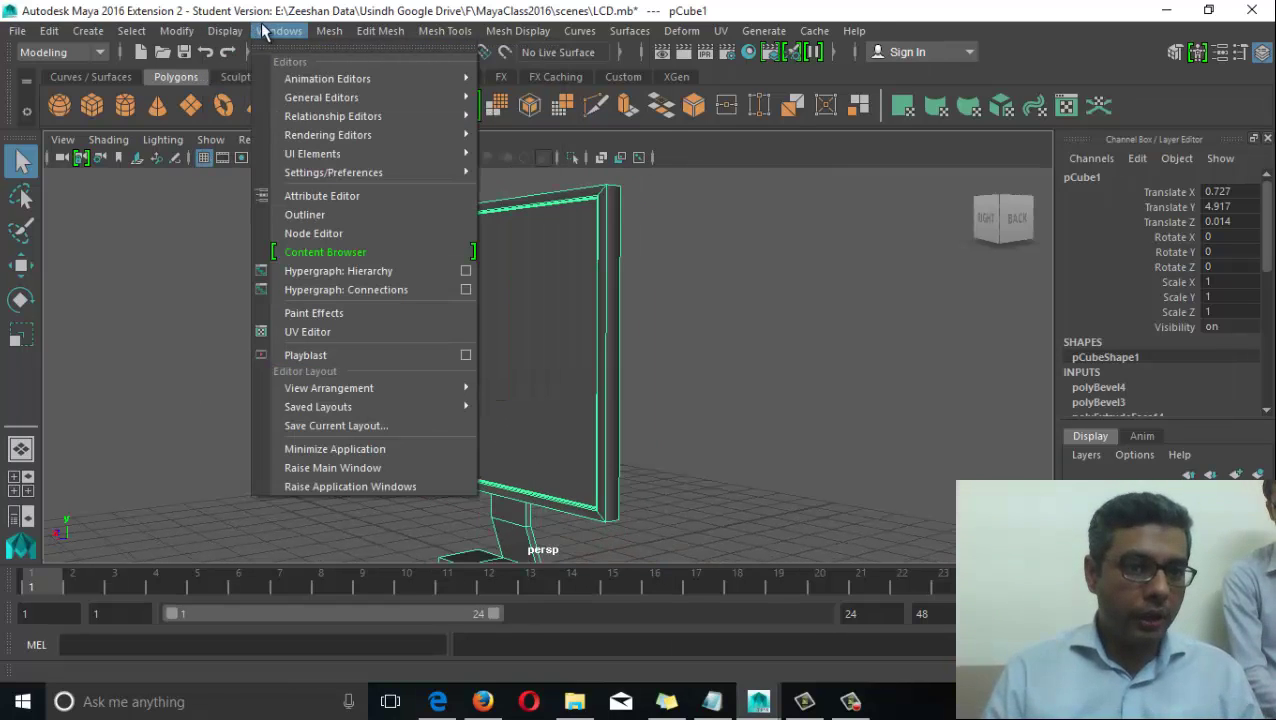
mouse_move(378, 117)
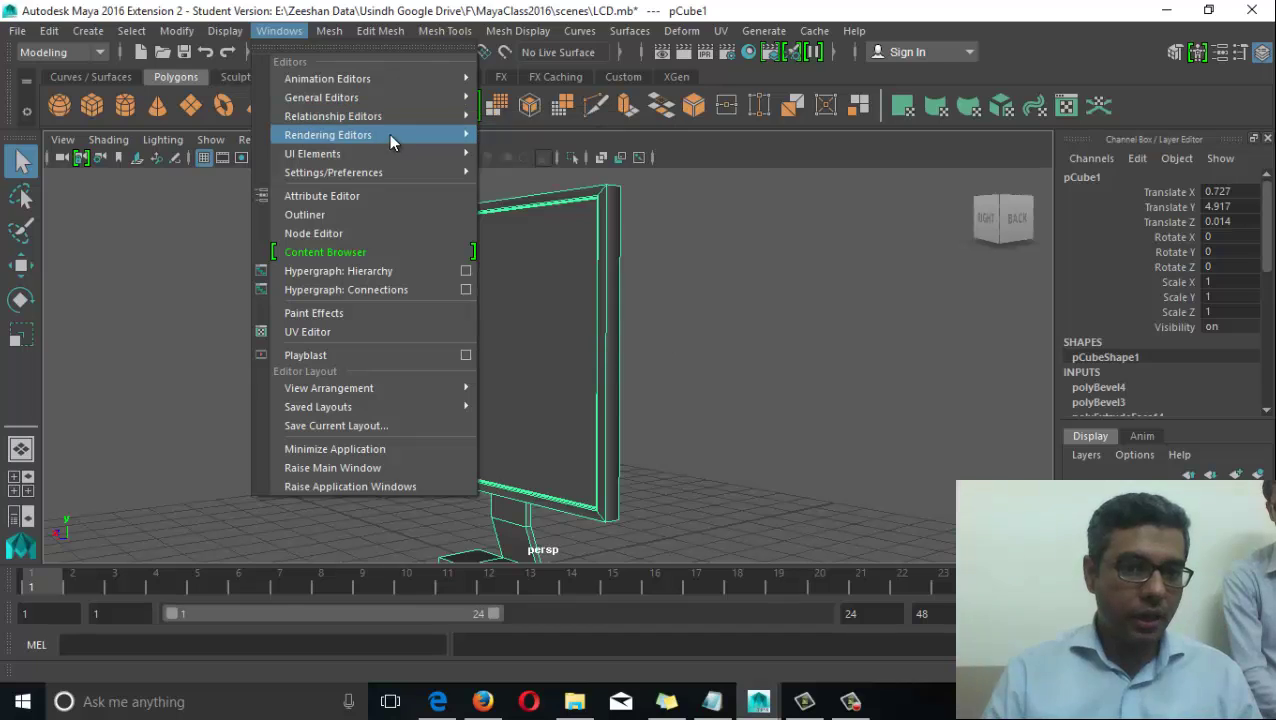
left_click(571, 189)
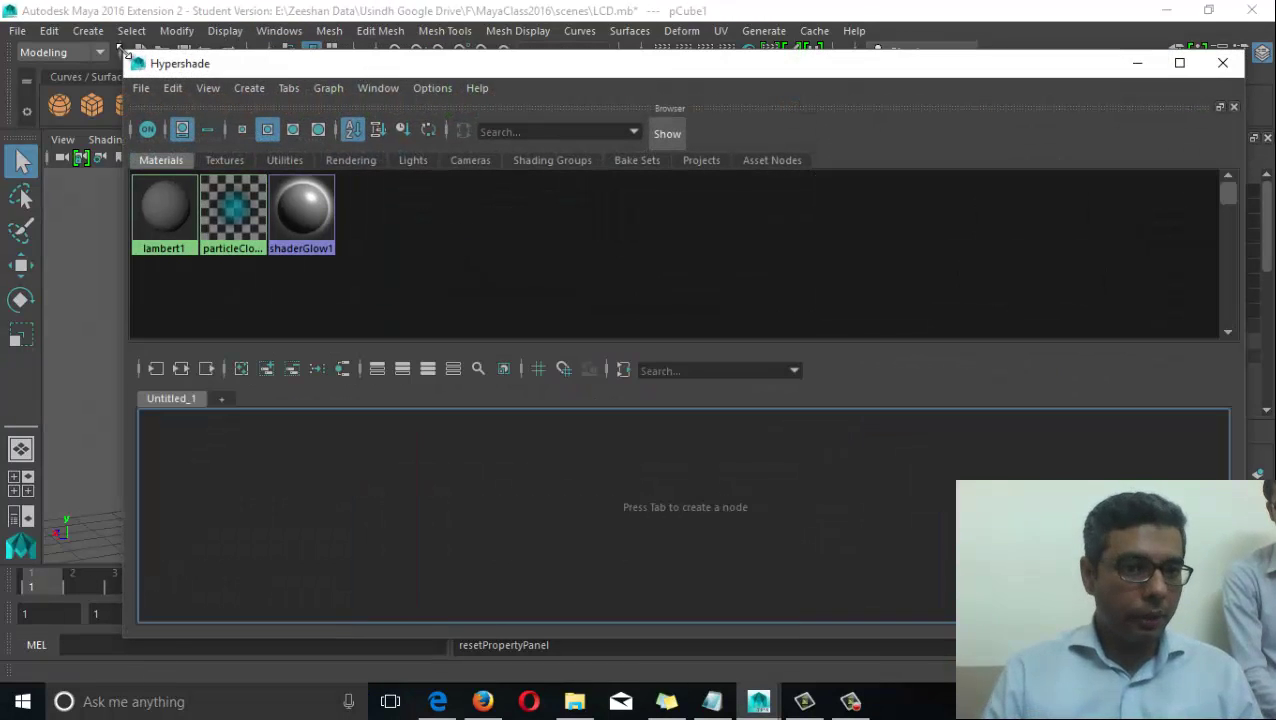
left_click_drag(124, 56, 602, 105)
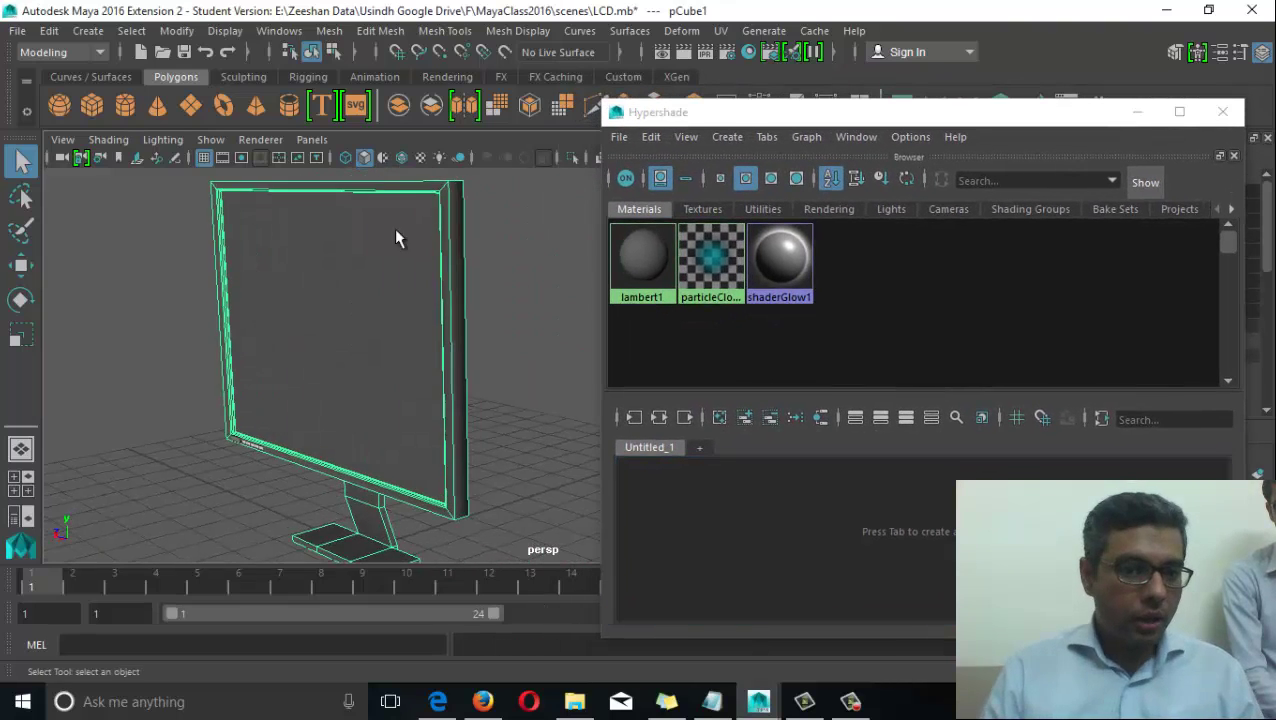
Tumble the view to check the monitor's front, rear and side.
left_click_drag(396, 238, 380, 363, "alt")
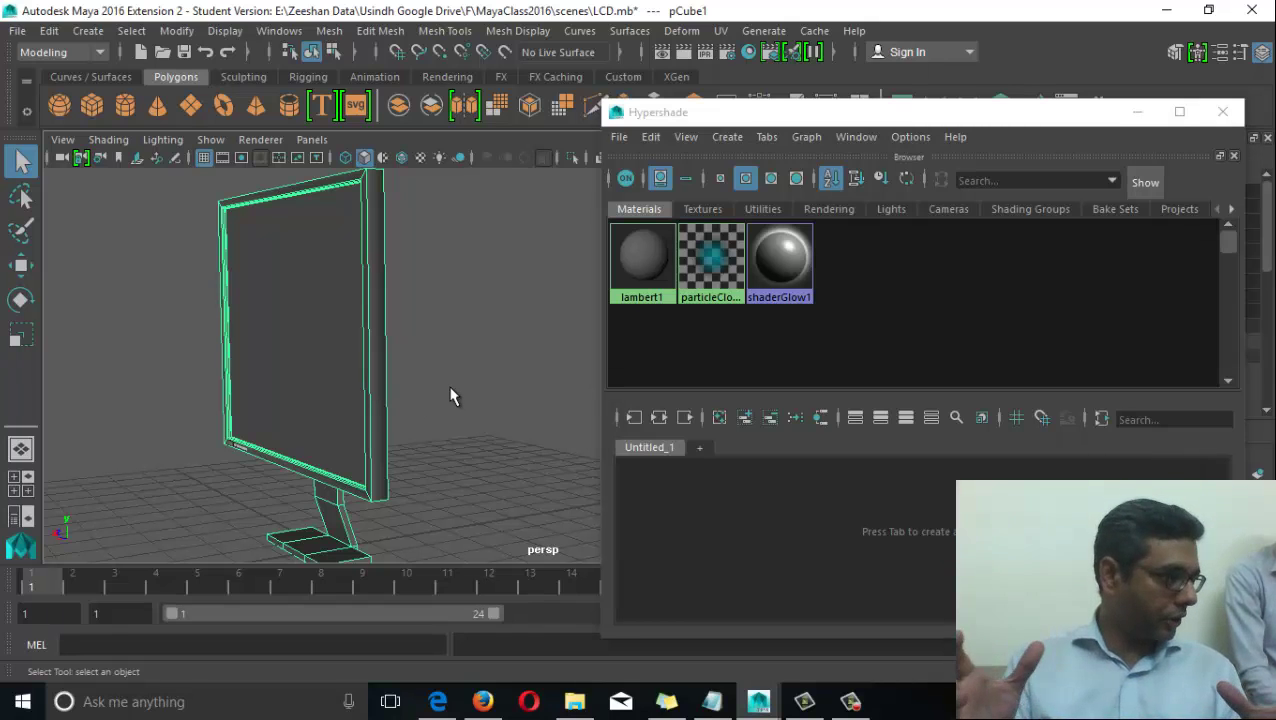
left_click_drag(362, 348, 397, 297, "alt")
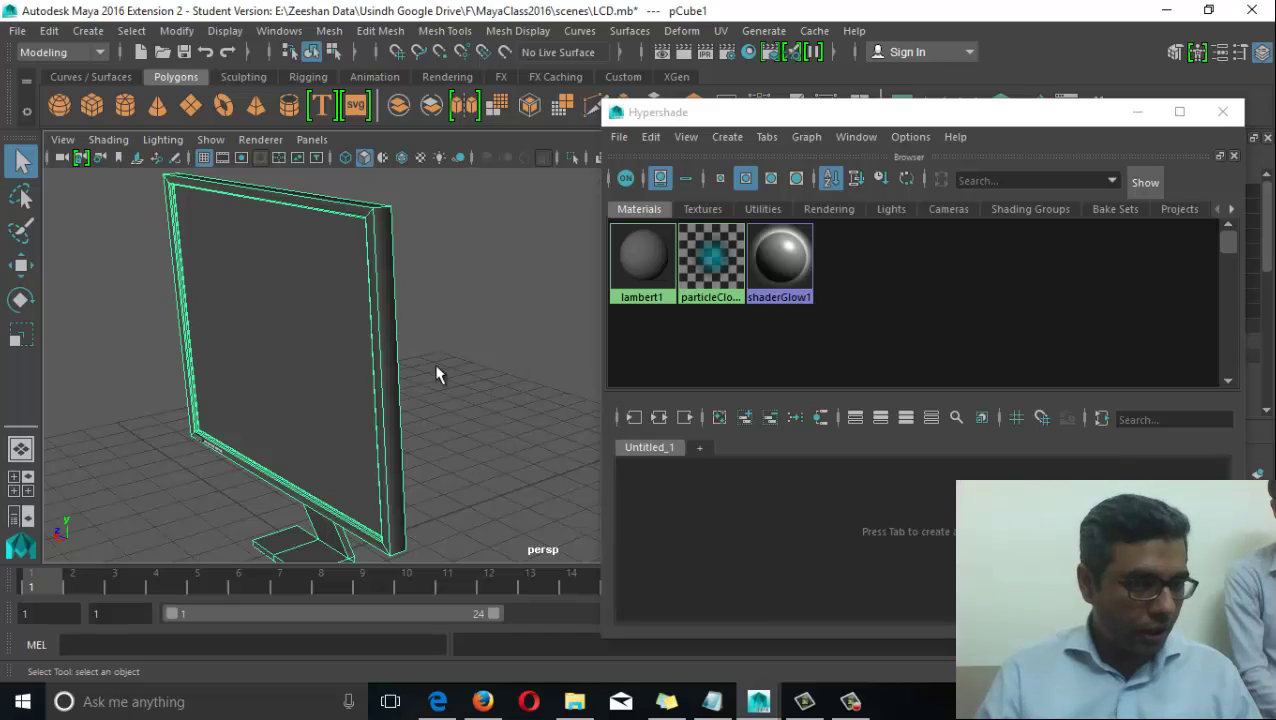
left_click_drag(437, 375, 473, 352, "alt")
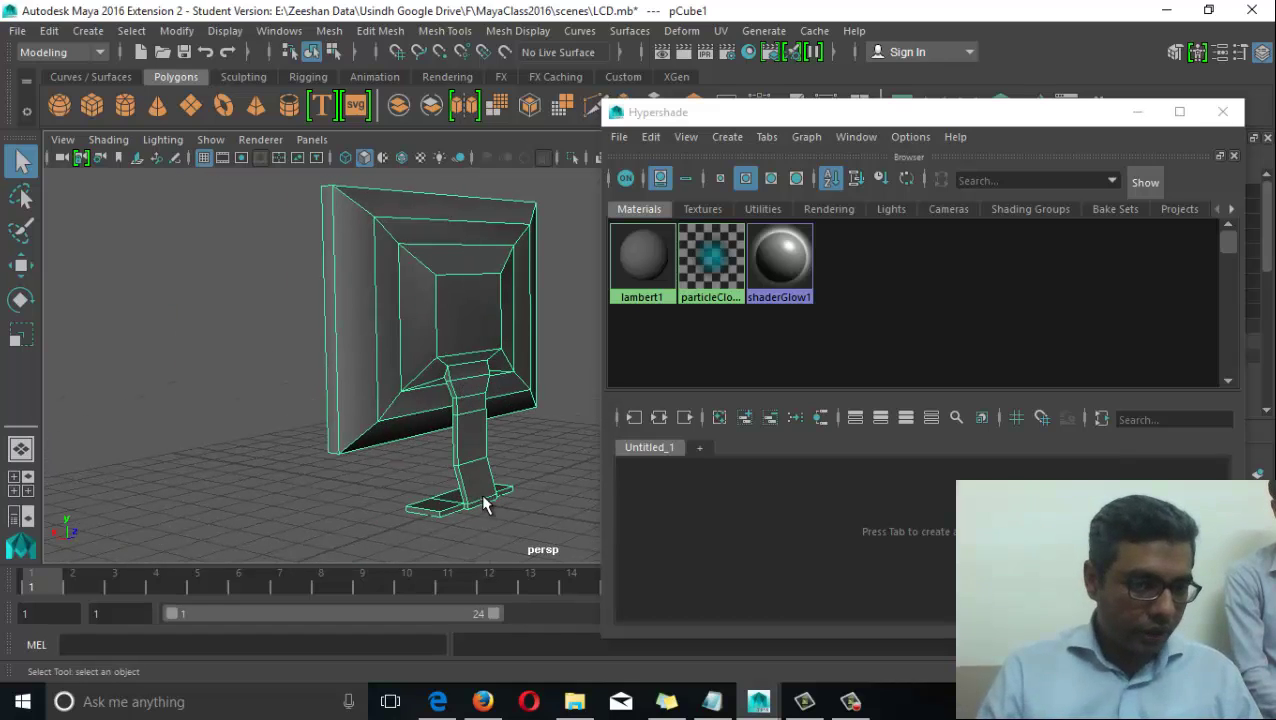
left_click_drag(483, 503, 540, 524, "alt")
left_click_drag(352, 527, 240, 432, "alt")
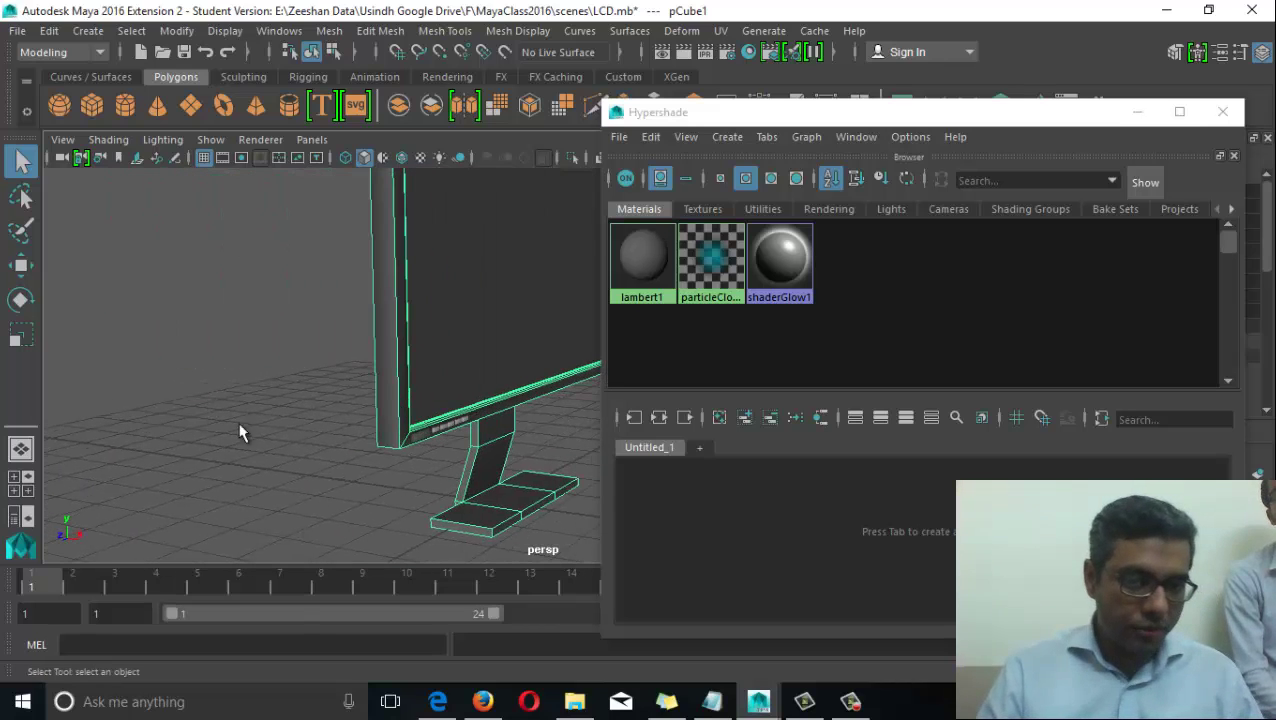
Select and frame the button strip below the screen to inspect the buttons.
left_click(427, 437)
key("f")
left_click_drag(413, 450, 378, 444, "alt")
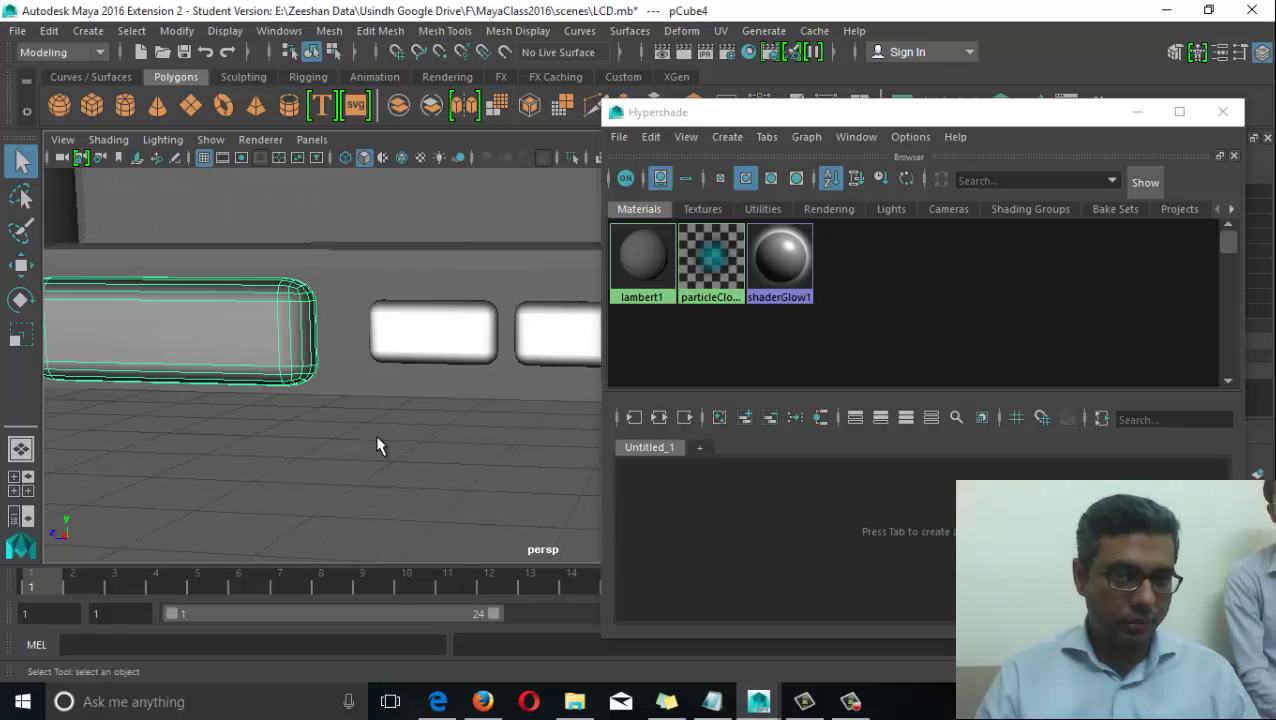
right_click_drag(378, 445, 70, 368, "alt")
middle_click_drag(585, 362, 373, 402, "alt")
Reselect the monitor body and zoom out until the whole monitor is visible.
left_click(440, 391)
scroll(450, 388, "down", 5)
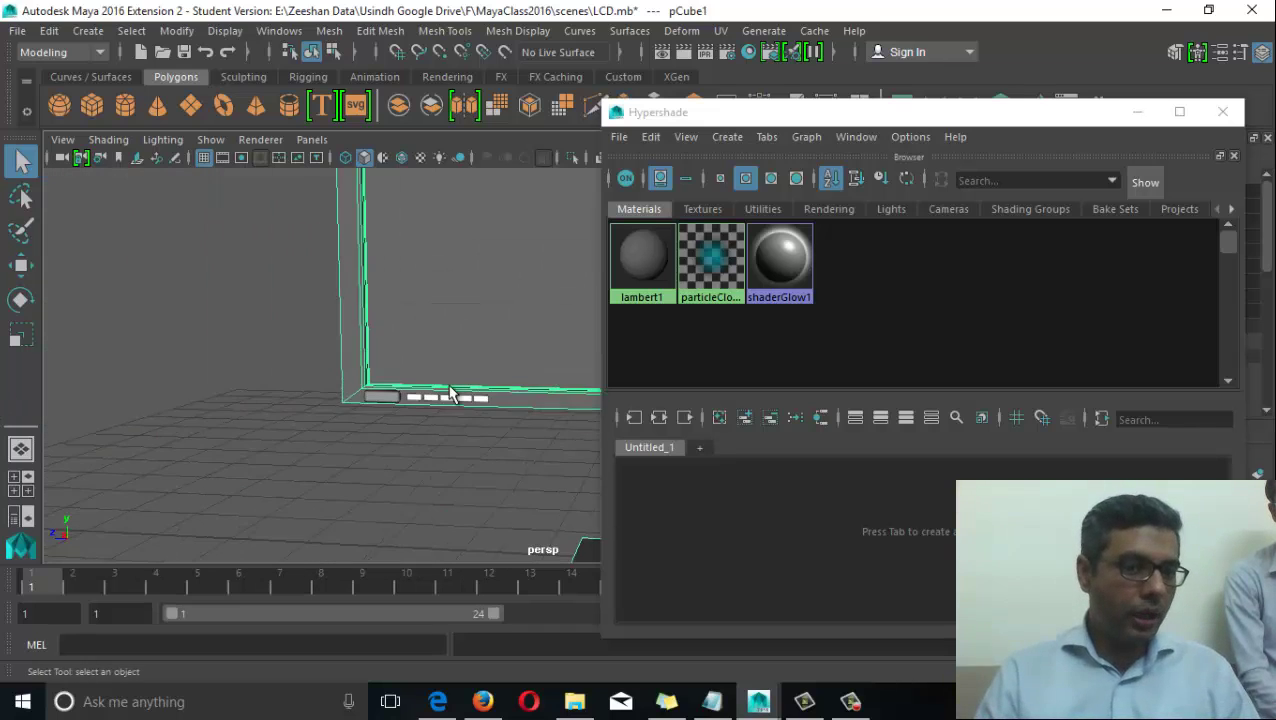
scroll(450, 393, "down", 5)
middle_click_drag(308, 365, 10, 450, "alt")
scroll(555, 393, "down", 3)
middle_click_drag(470, 353, 370, 401, "alt")
left_click_drag(370, 401, 330, 385, "alt")
middle_click_drag(330, 385, 330, 312, "alt")
scroll(330, 312, "up", 1)
Open the Create panel from Hypershade's Window menu and dock it inside Hypershade.
left_click(857, 140)
mouse_move(912, 140)
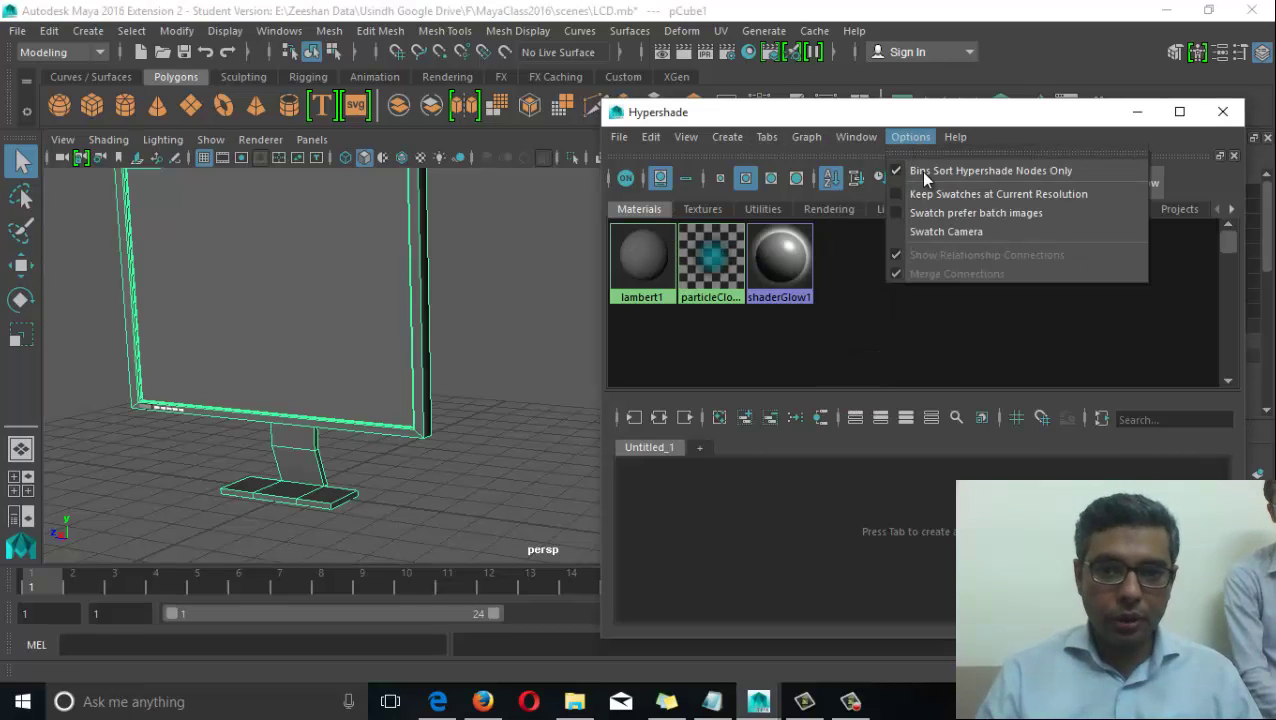
left_click(930, 233)
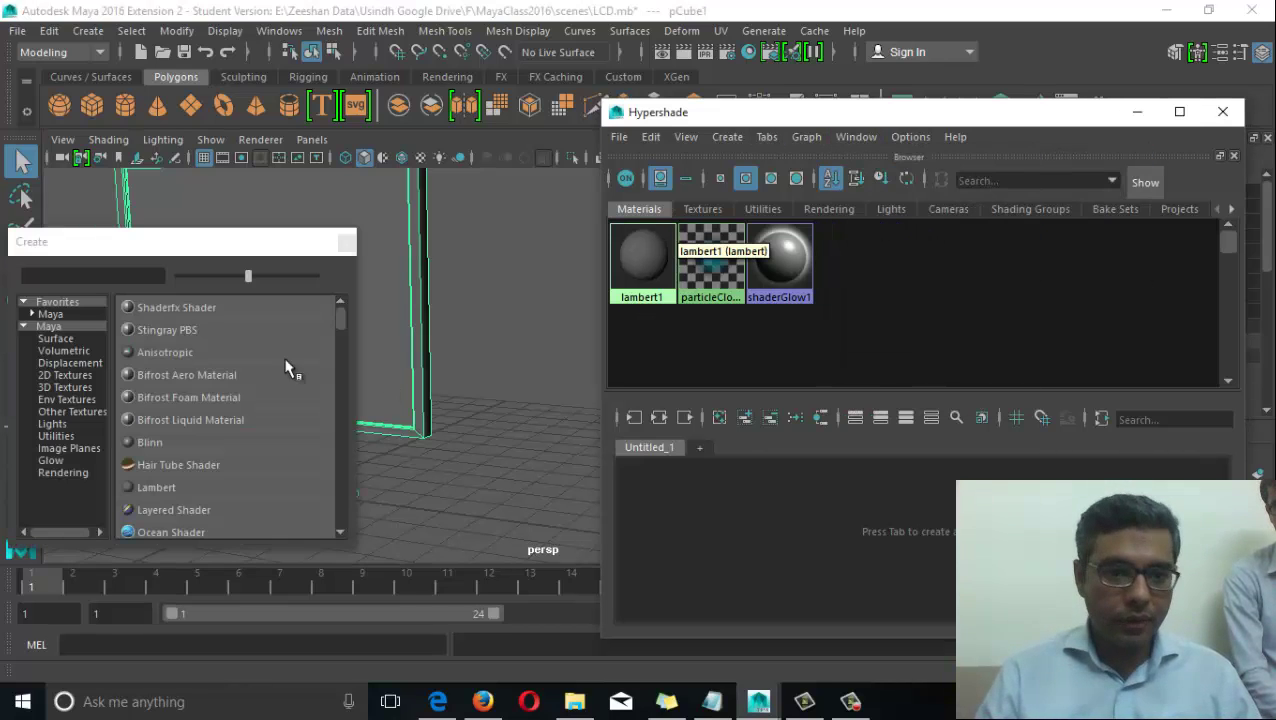
left_click_drag(151, 242, 712, 95)
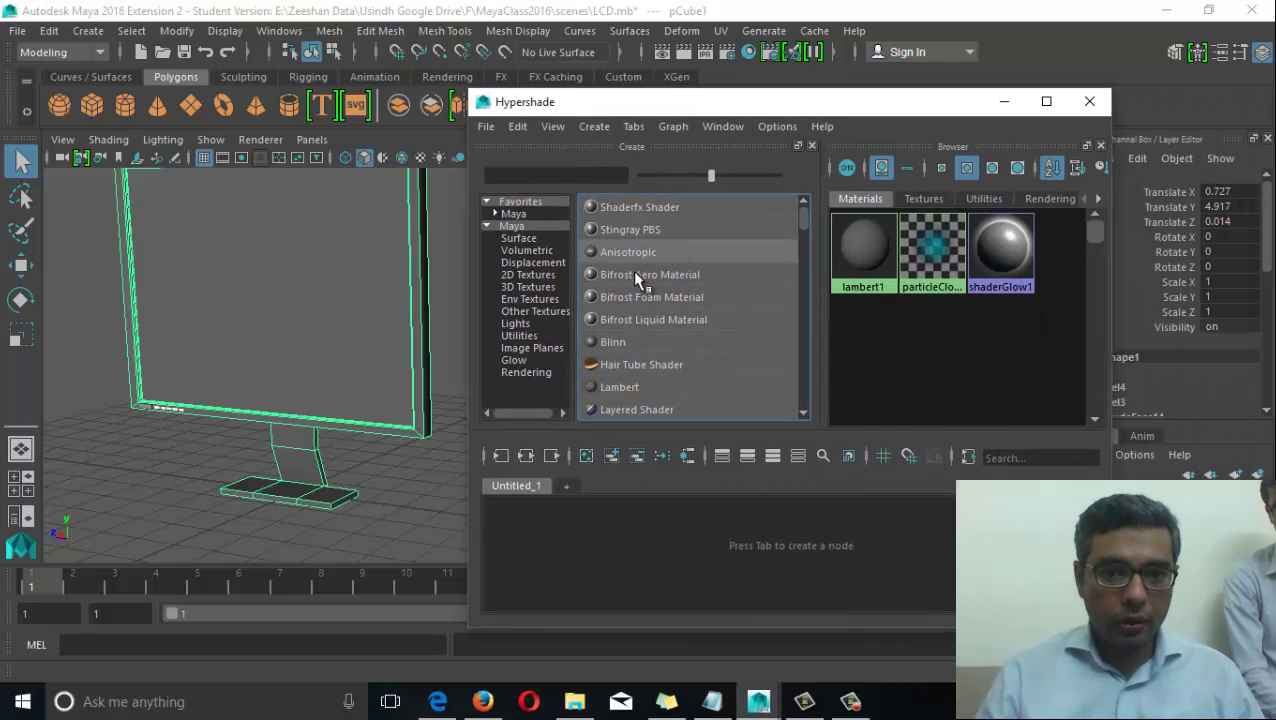
Create a Blinn material, frame the blinn1 network and select blinn1.
left_click(618, 341)
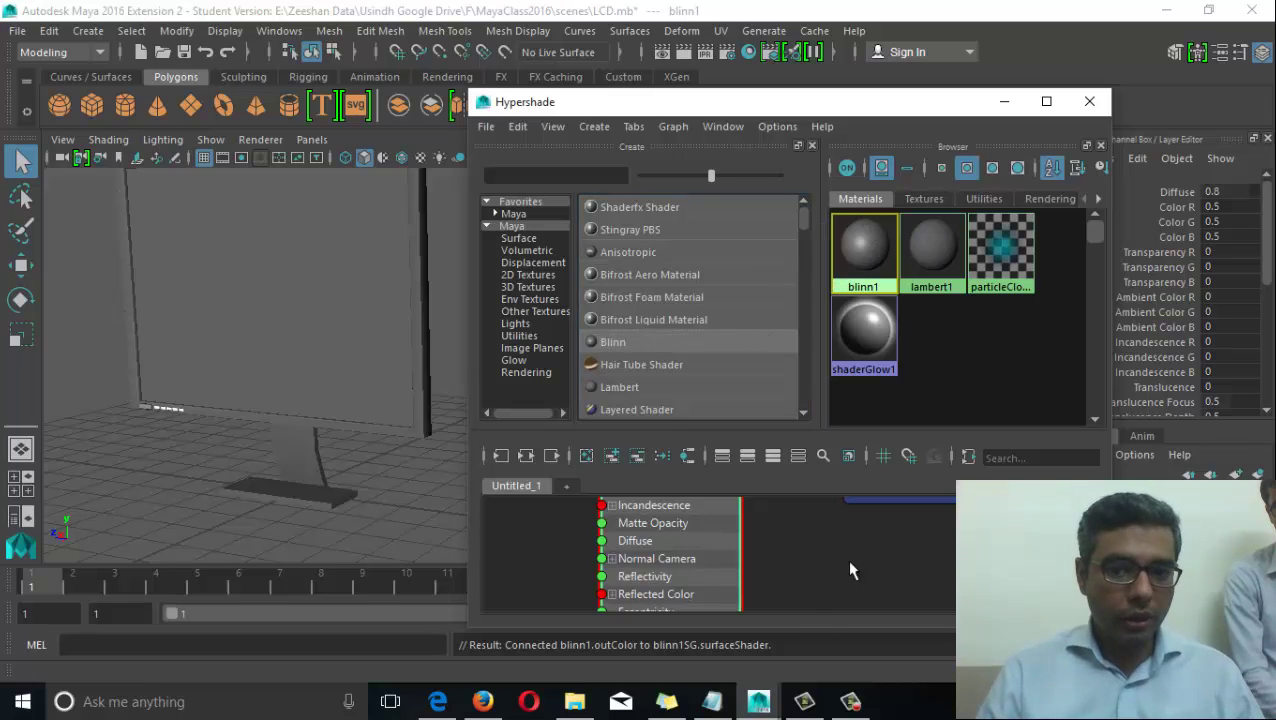
key("a")
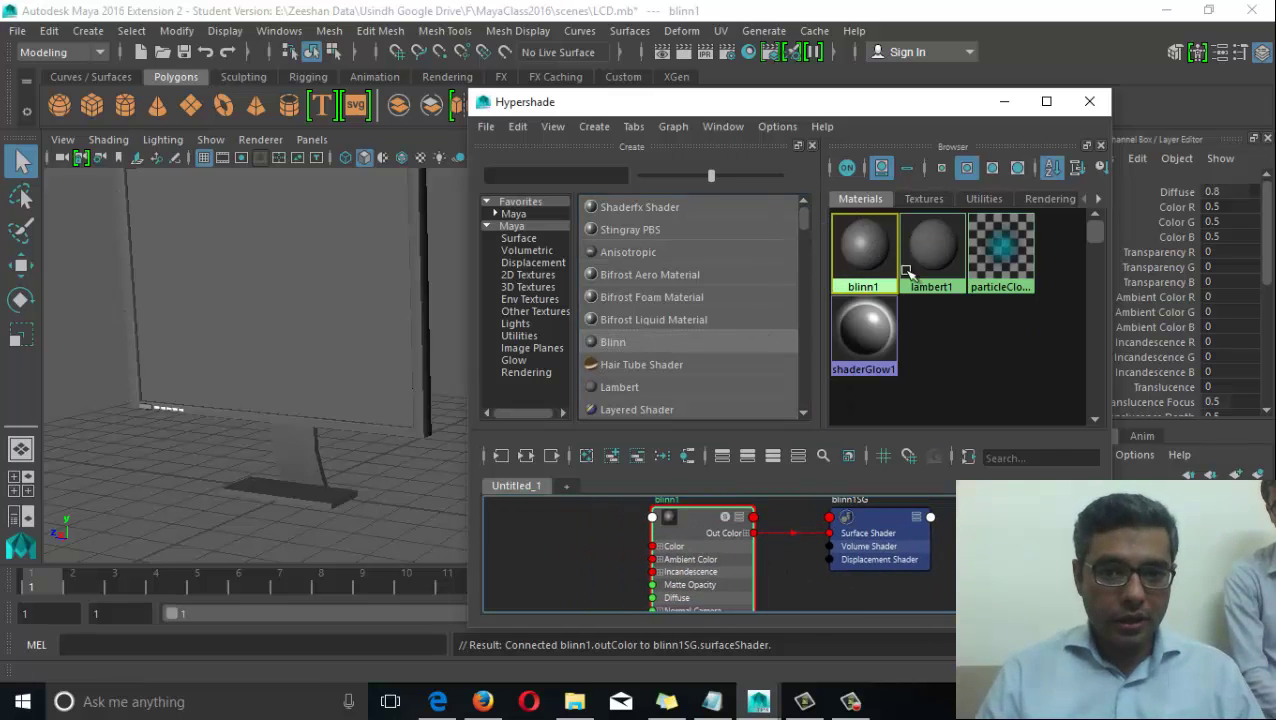
left_click(865, 243)
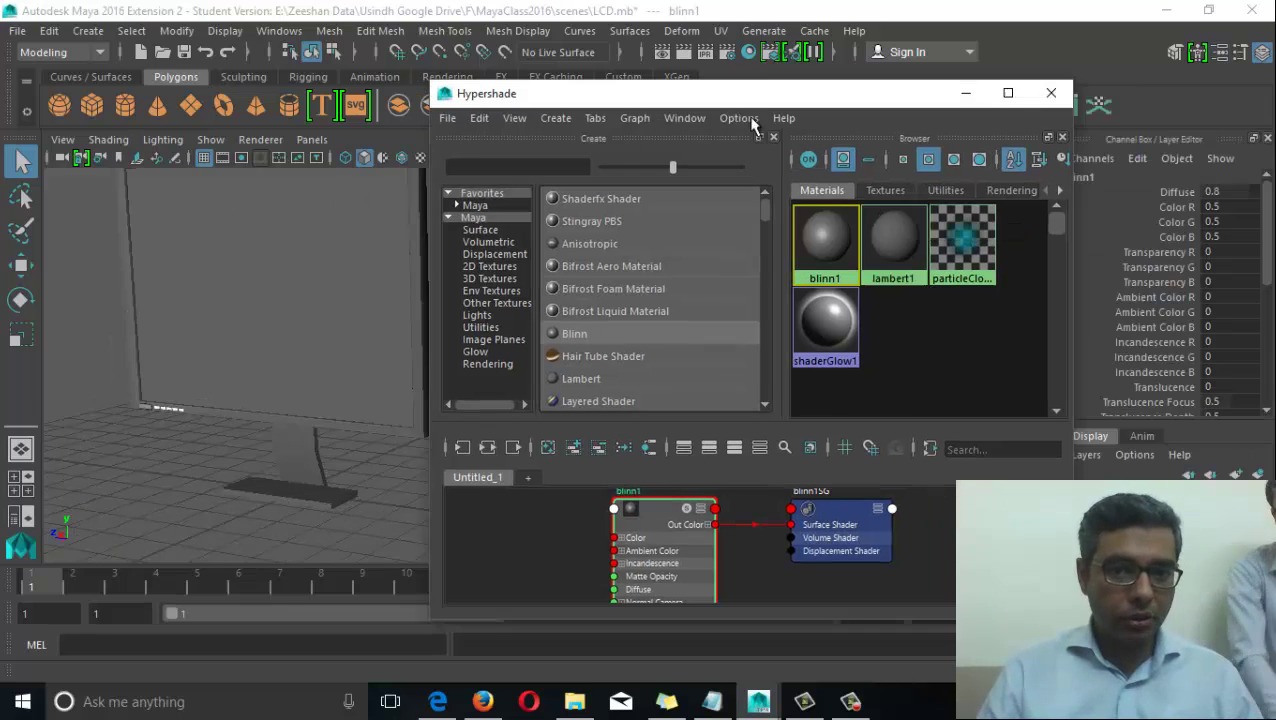
Open blinn1's Property Editor, maximize Hypershade and dock the Property Editor at the upper right.
left_click(688, 118)
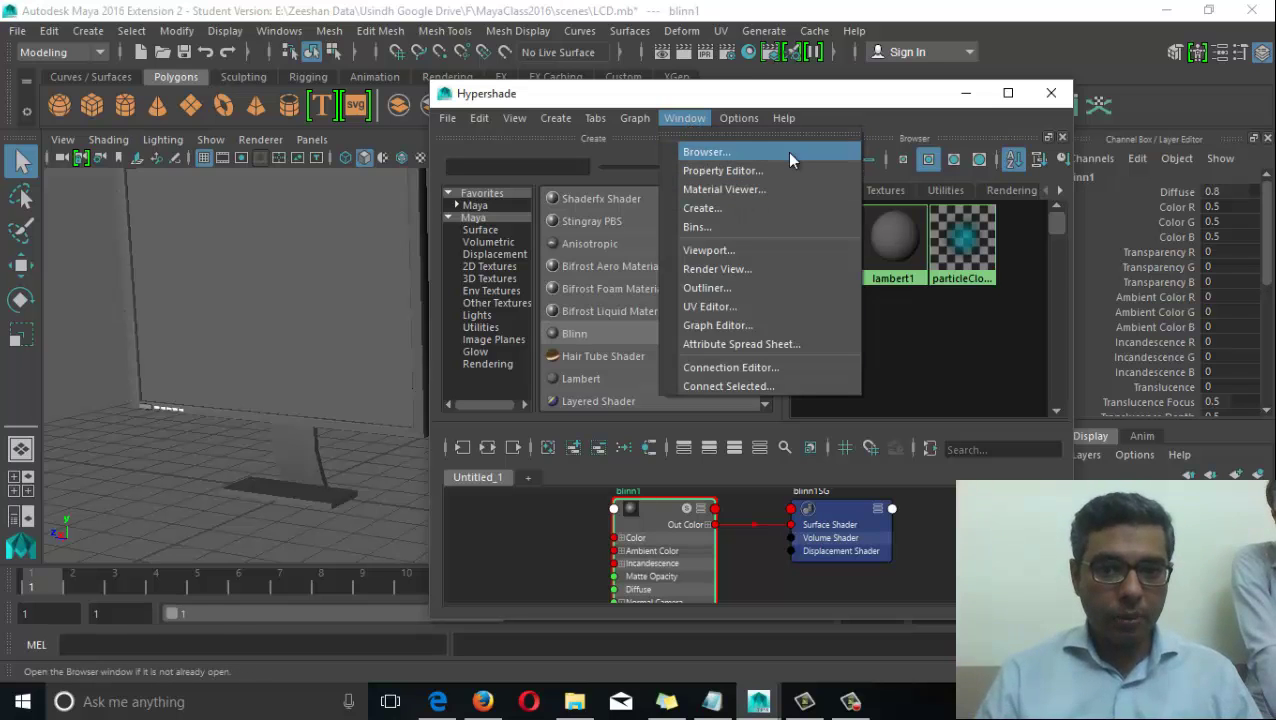
left_click(757, 170)
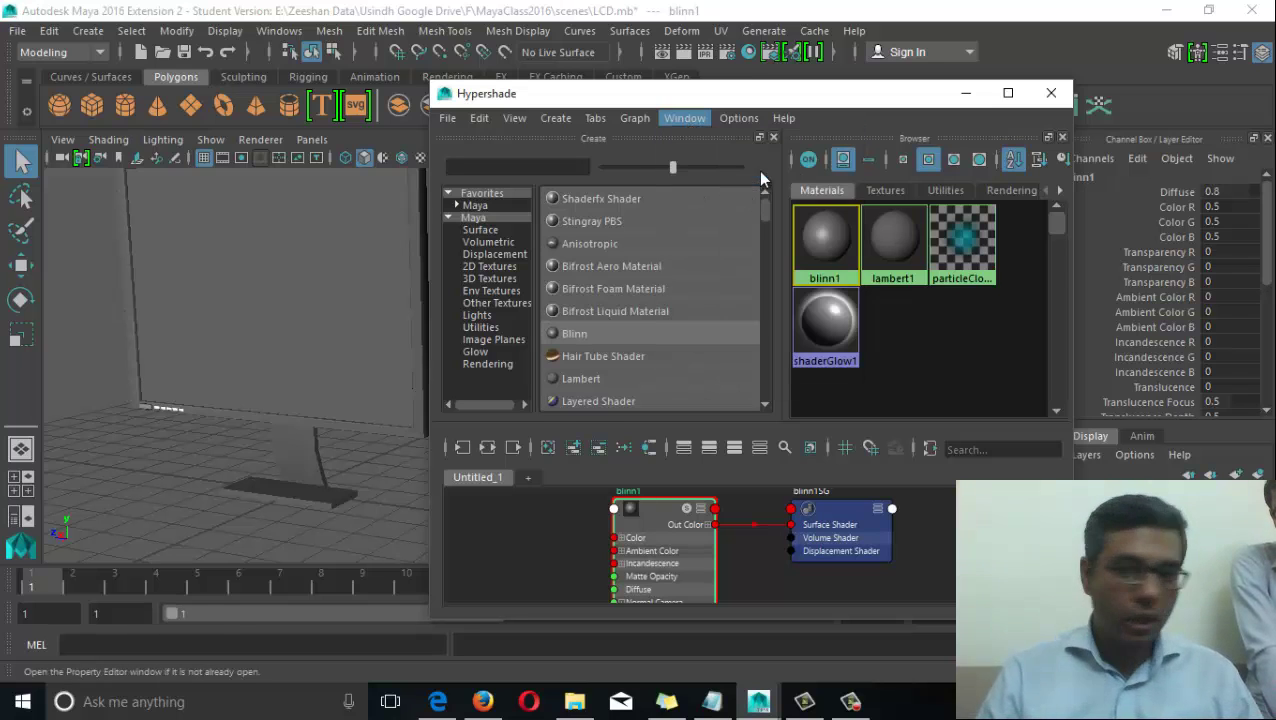
left_click_drag(456, 252, 821, 438)
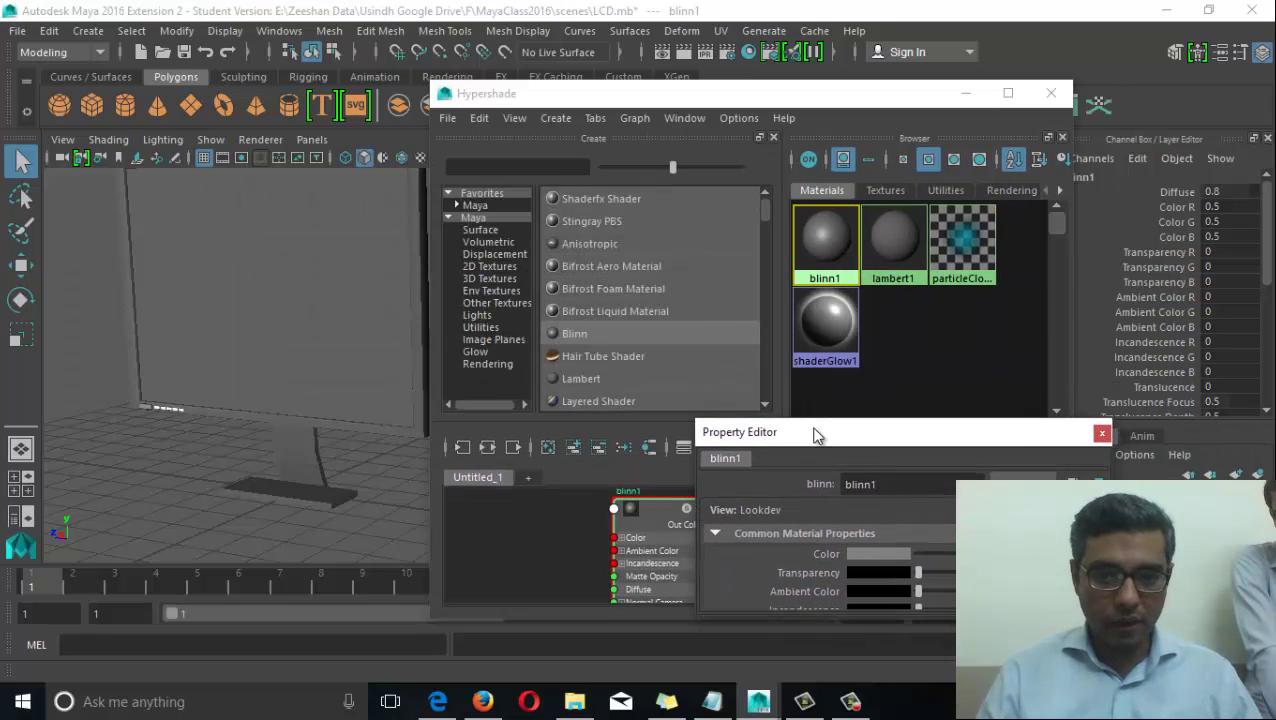
left_click(1007, 93)
left_click_drag(912, 446, 1196, 76)
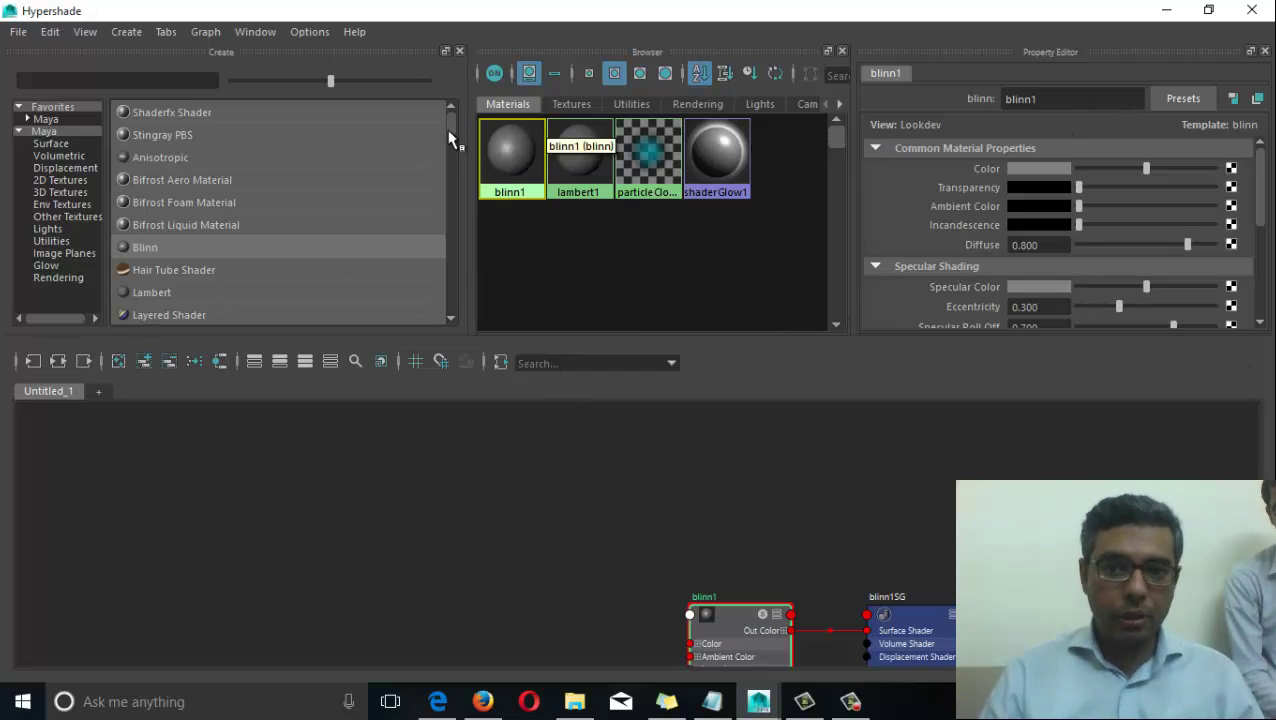
Rename the blinn1 material to LCDScreen_MT in the Property Editor.
double_click(1068, 99)
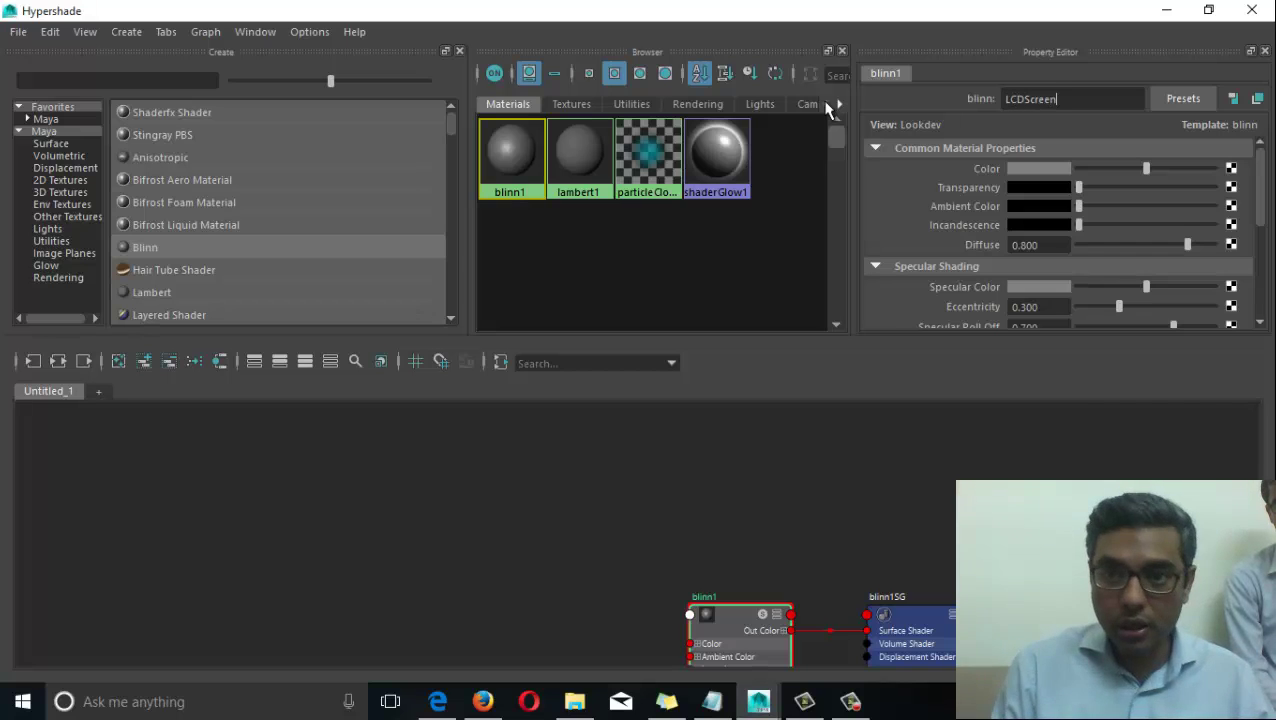
type("LCDScreen_MT")
key("Return")
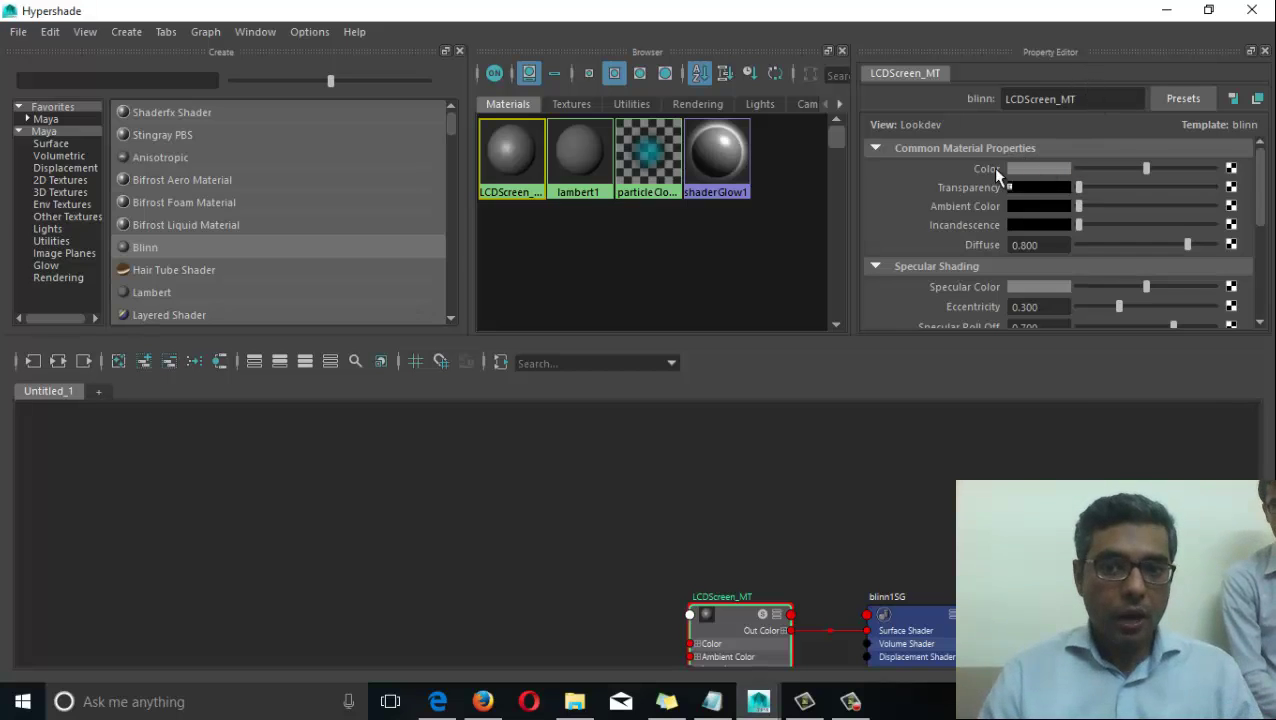
Connect a File texture to LCDScreen_MT's Color and browse images in the current folder.
left_click(1232, 170)
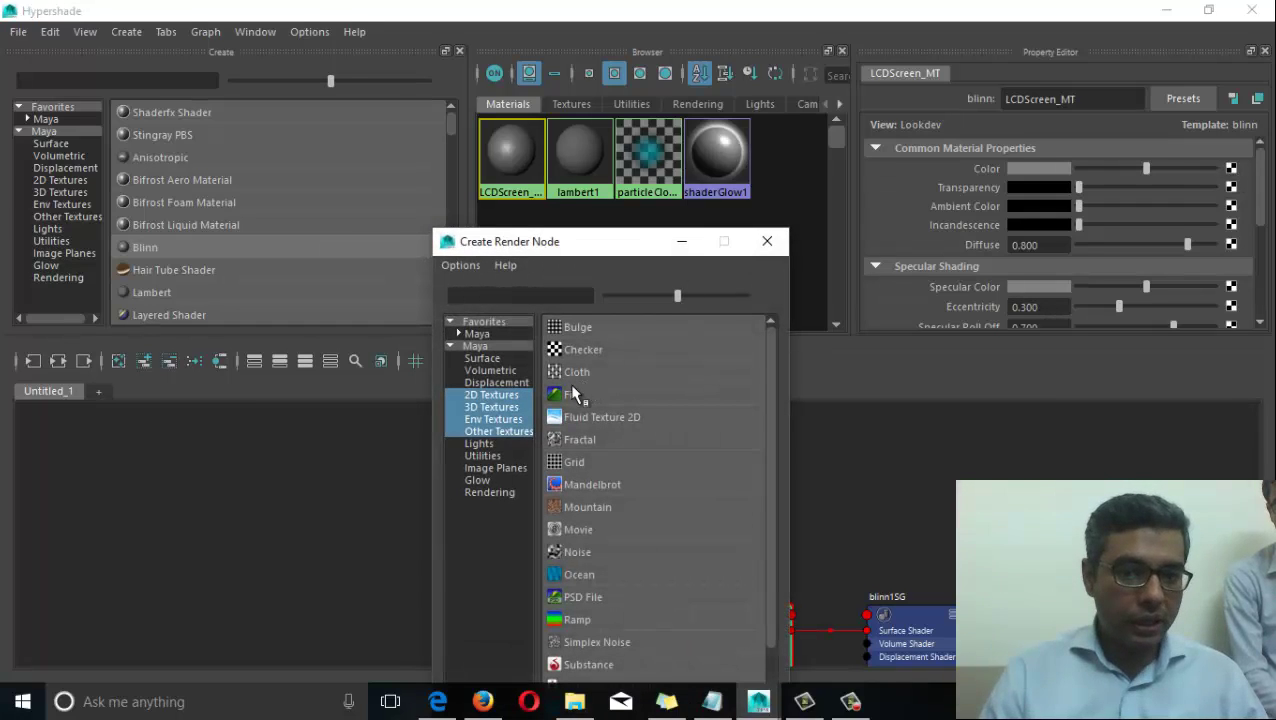
left_click(647, 395)
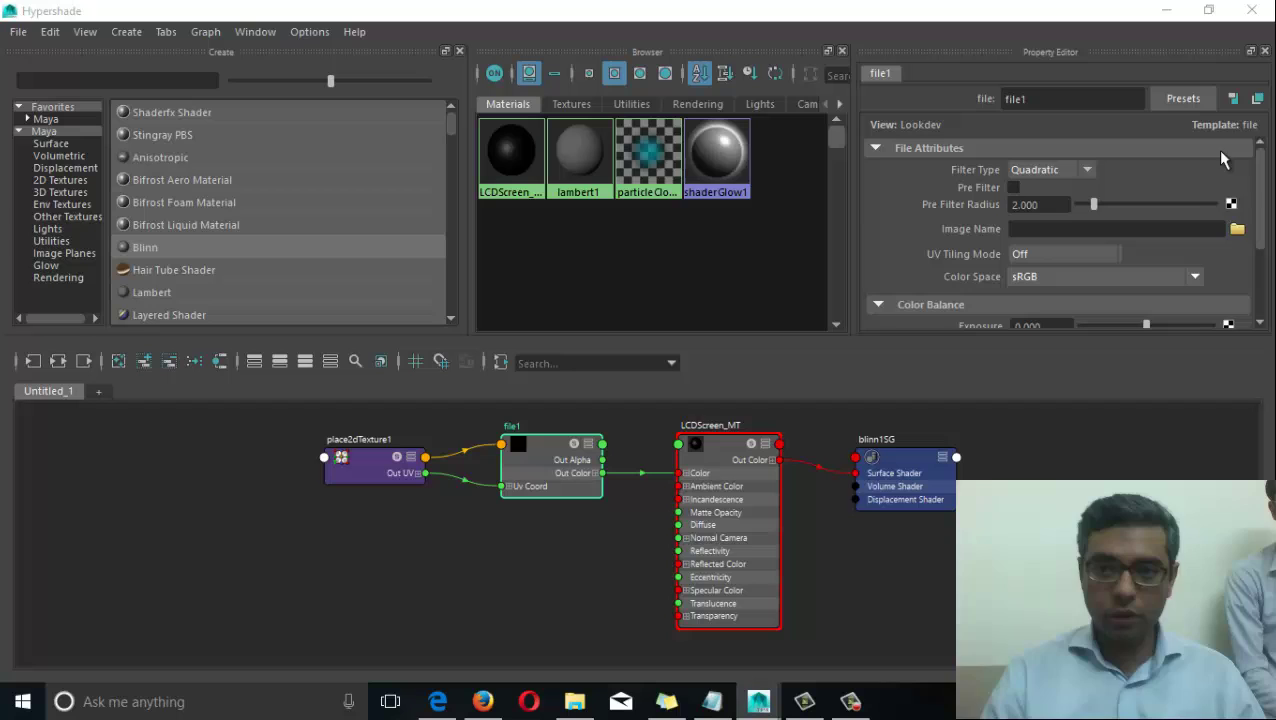
left_click(1237, 229)
left_click(352, 206)
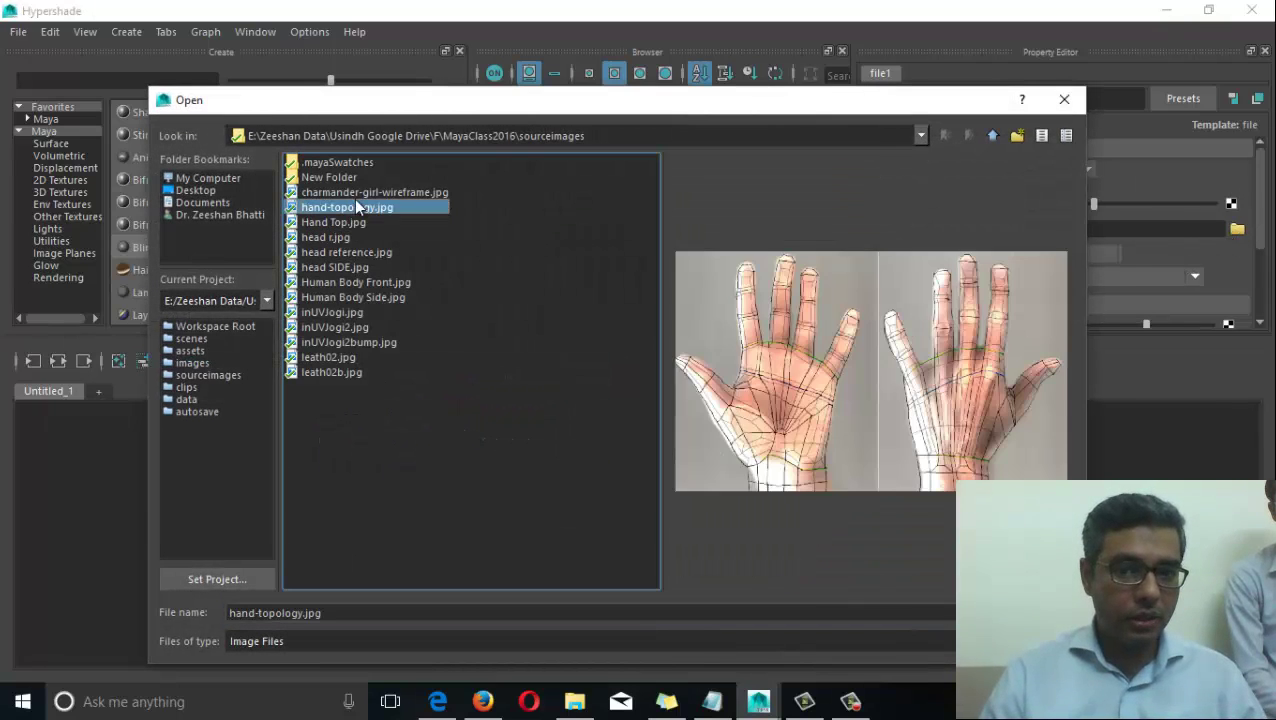
left_click(359, 193)
left_click(368, 220)
left_click(393, 193)
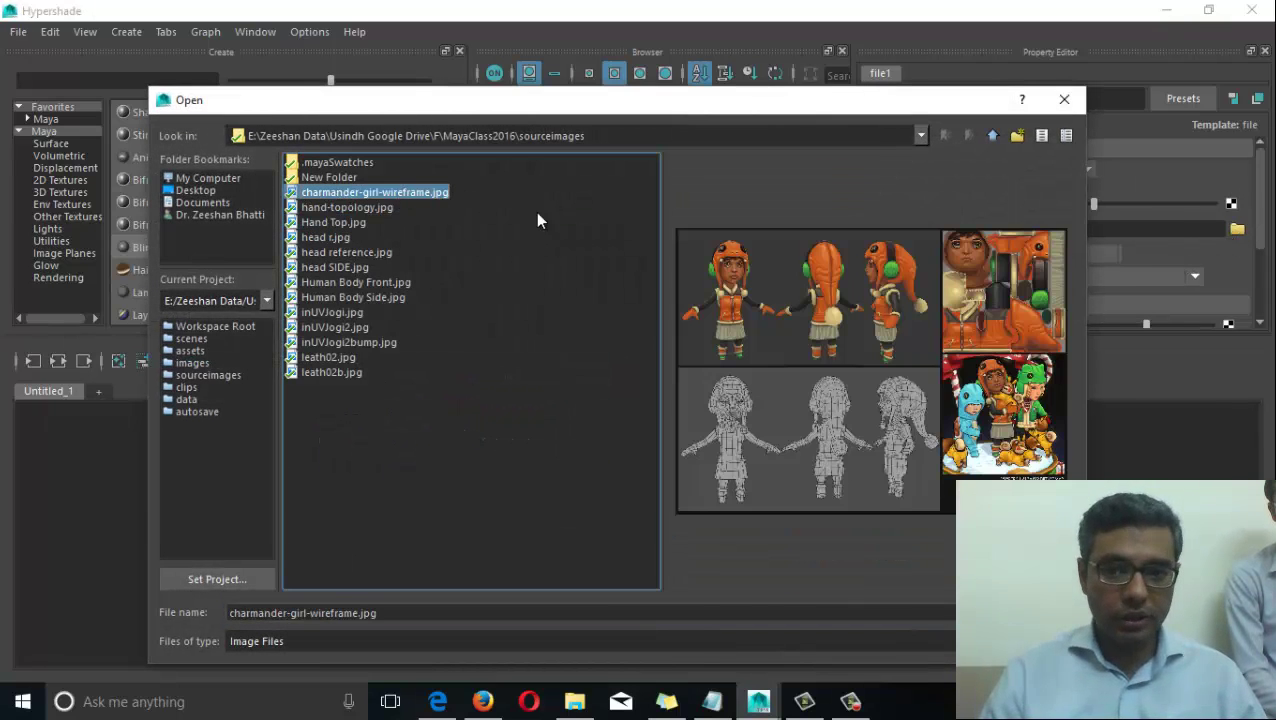
left_click(340, 357)
left_click(340, 372)
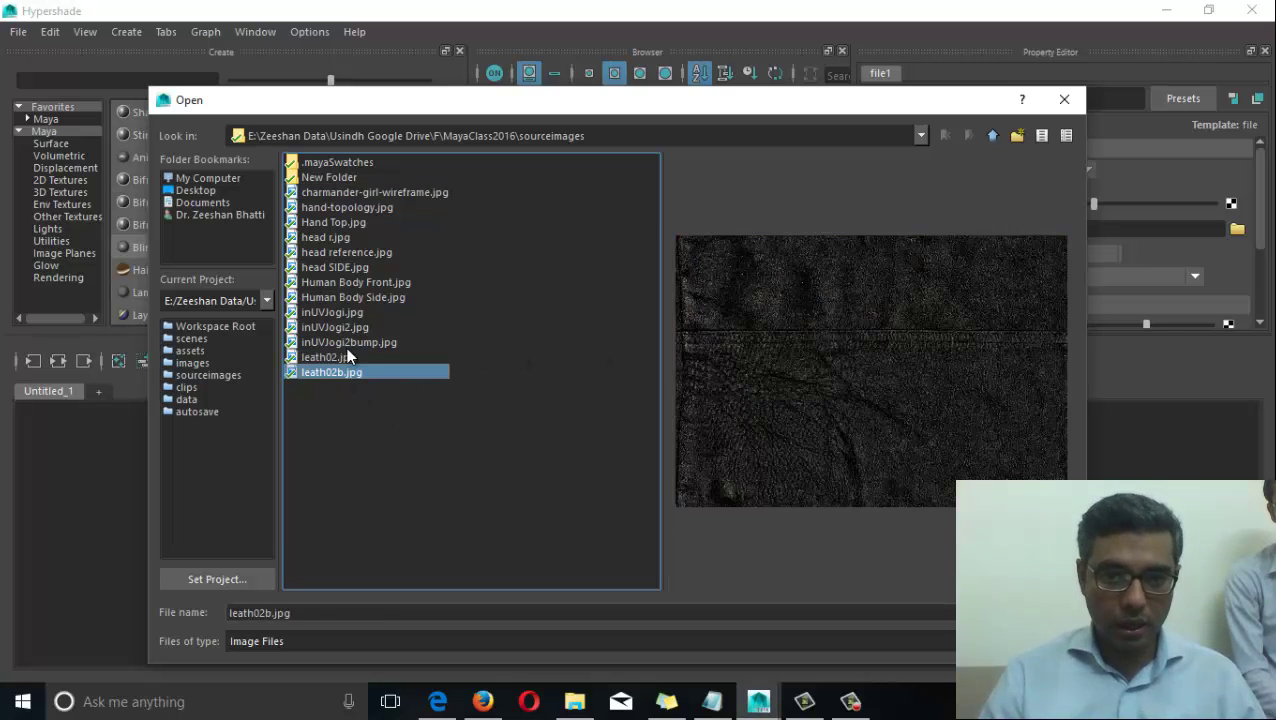
left_click(340, 342)
left_click(340, 327)
left_click(340, 312)
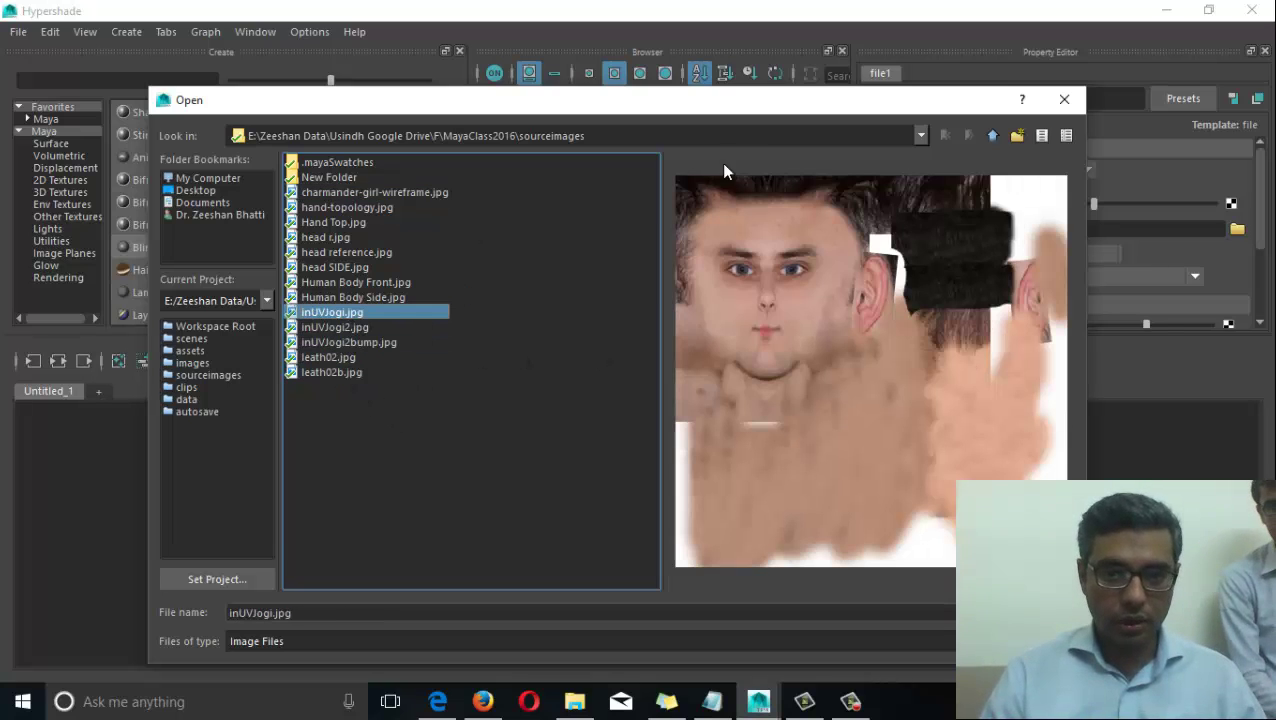
Navigate up through the folders to the Maya Data folder on drive E.
left_click(990, 136)
left_click(991, 136)
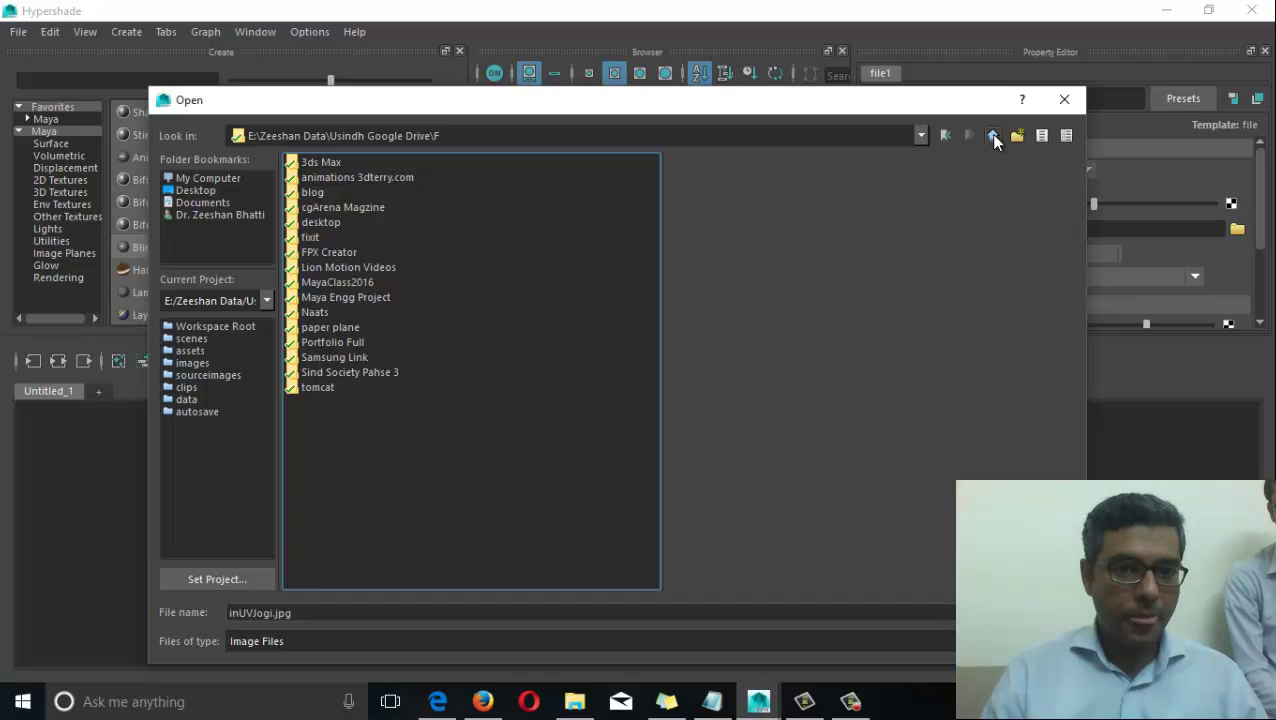
left_click(993, 135)
double_click(300, 162)
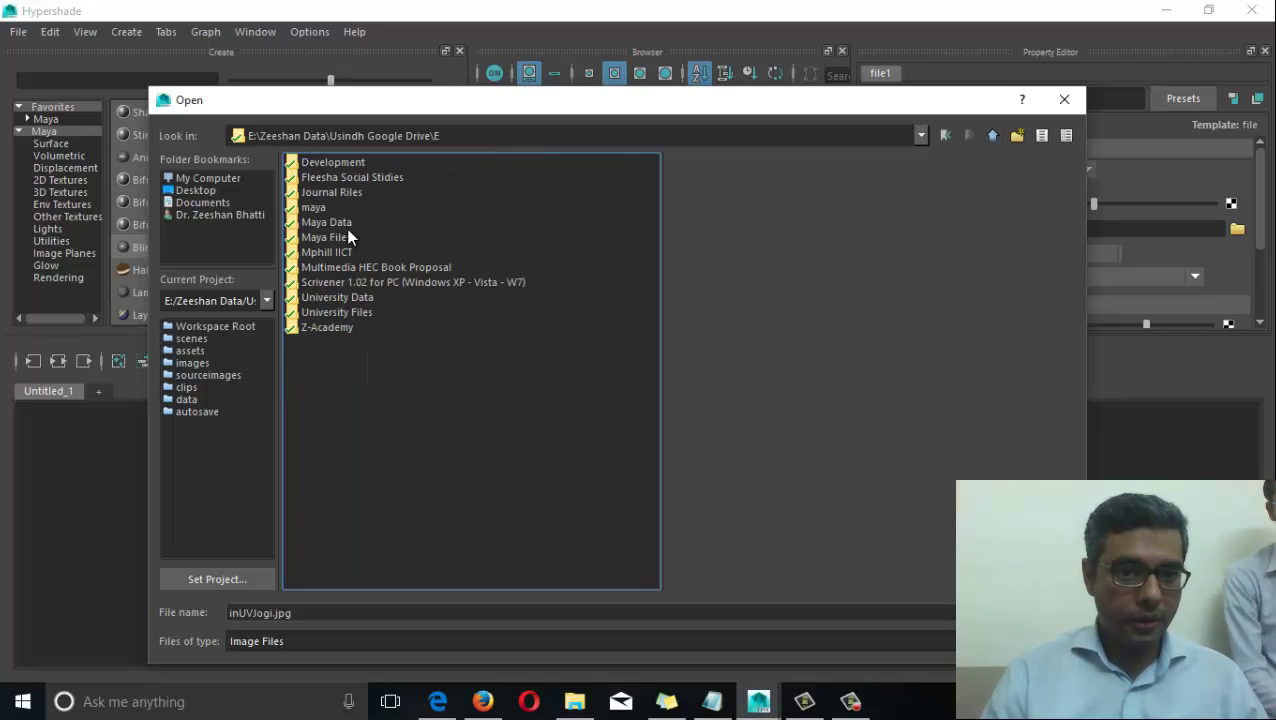
left_click(336, 224)
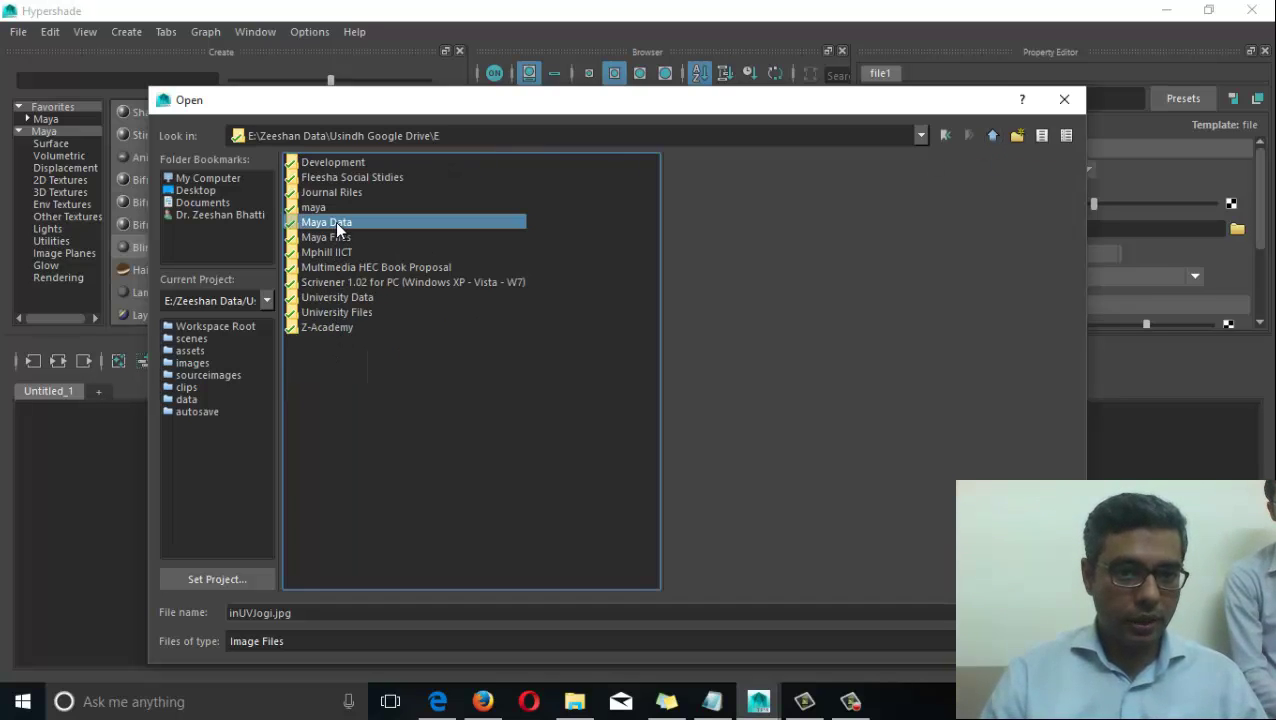
double_click(337, 224)
double_click(350, 224)
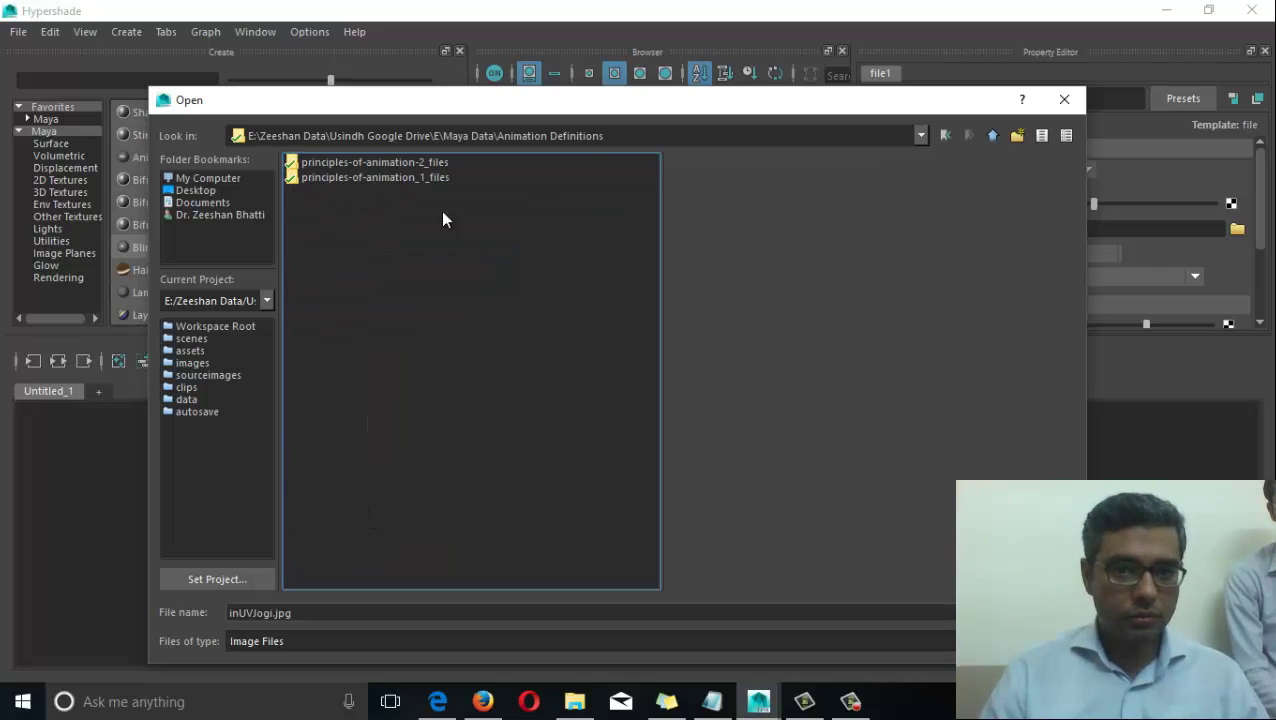
left_click(993, 135)
Preview carpet, cardboard and wood door images in the Textures folder.
double_click(331, 477)
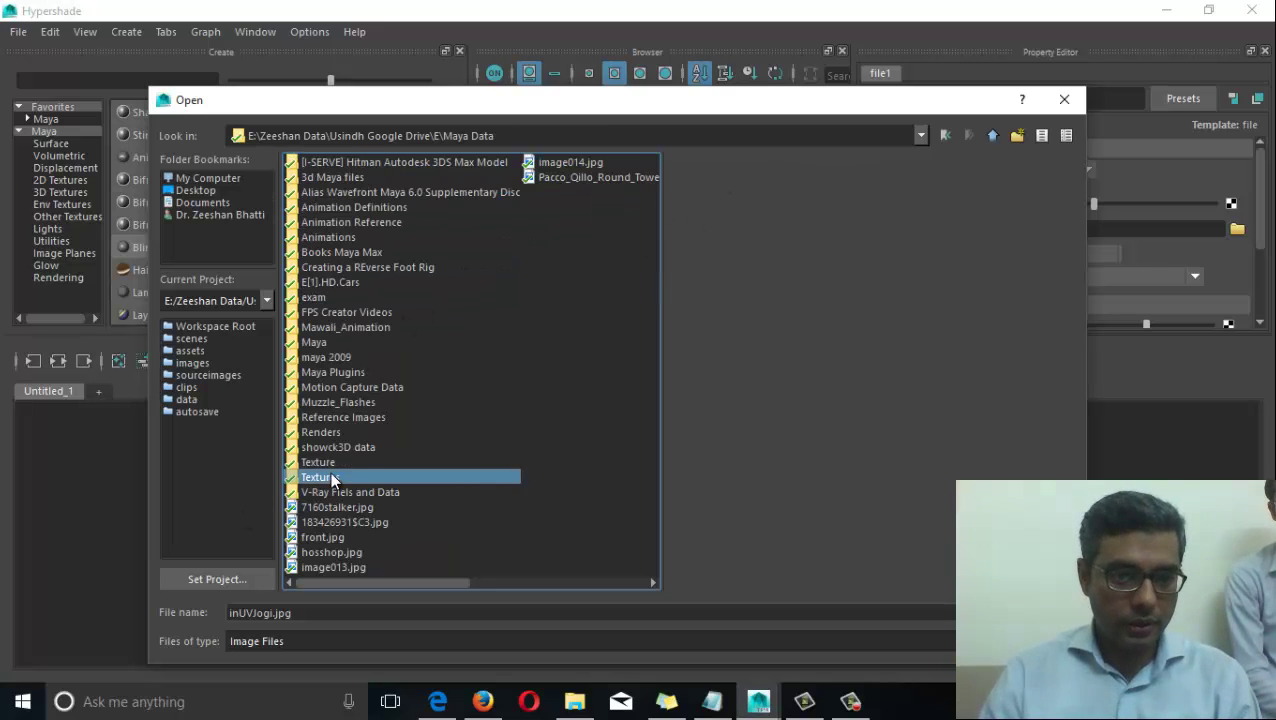
key("Down")
key("Down")
key("Down")
key("Down")
key("Down")
key("Down")
key("Down")
key("Down")
key("Down")
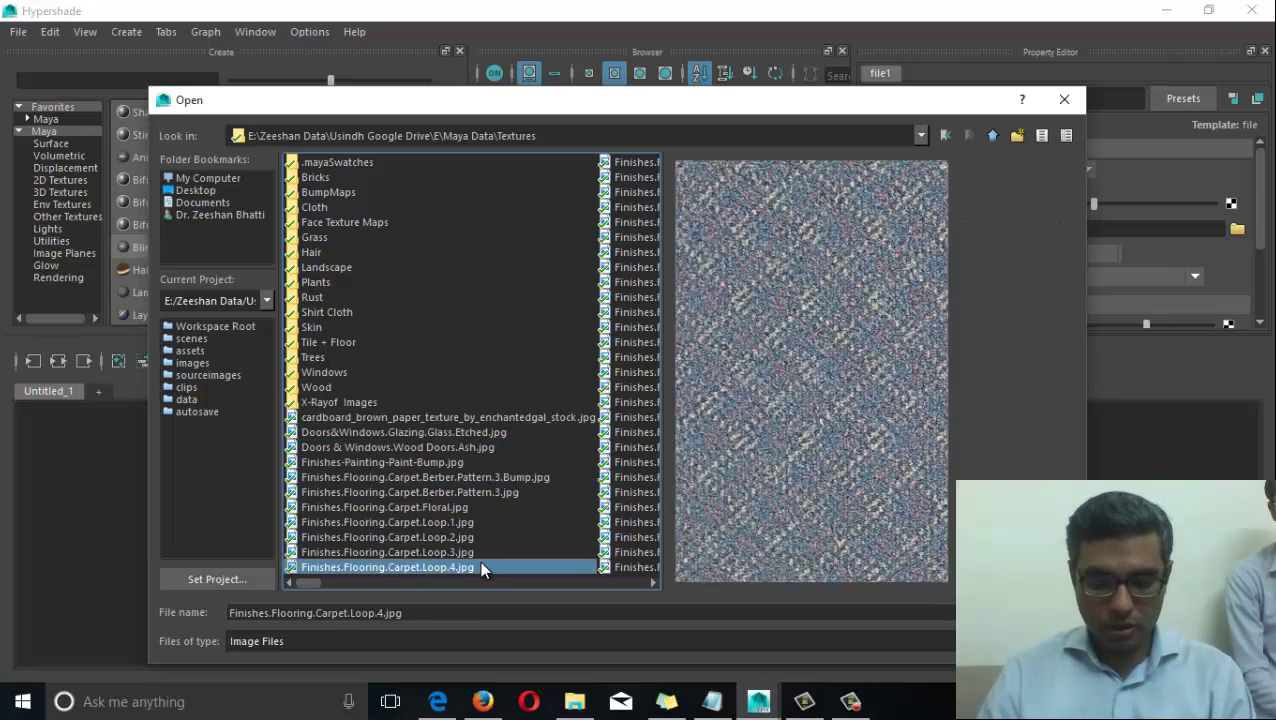
key("Right")
left_click(428, 427)
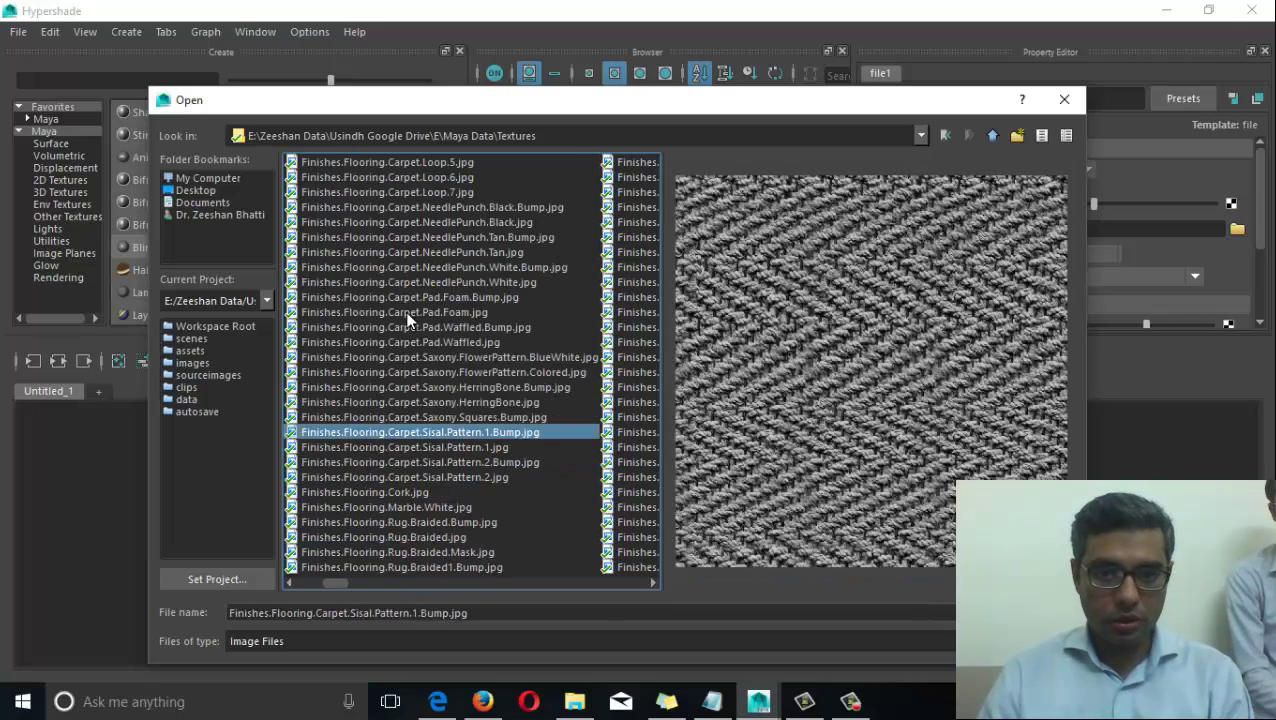
left_click(406, 298)
left_click_drag(432, 226, 570, 398)
key("Left")
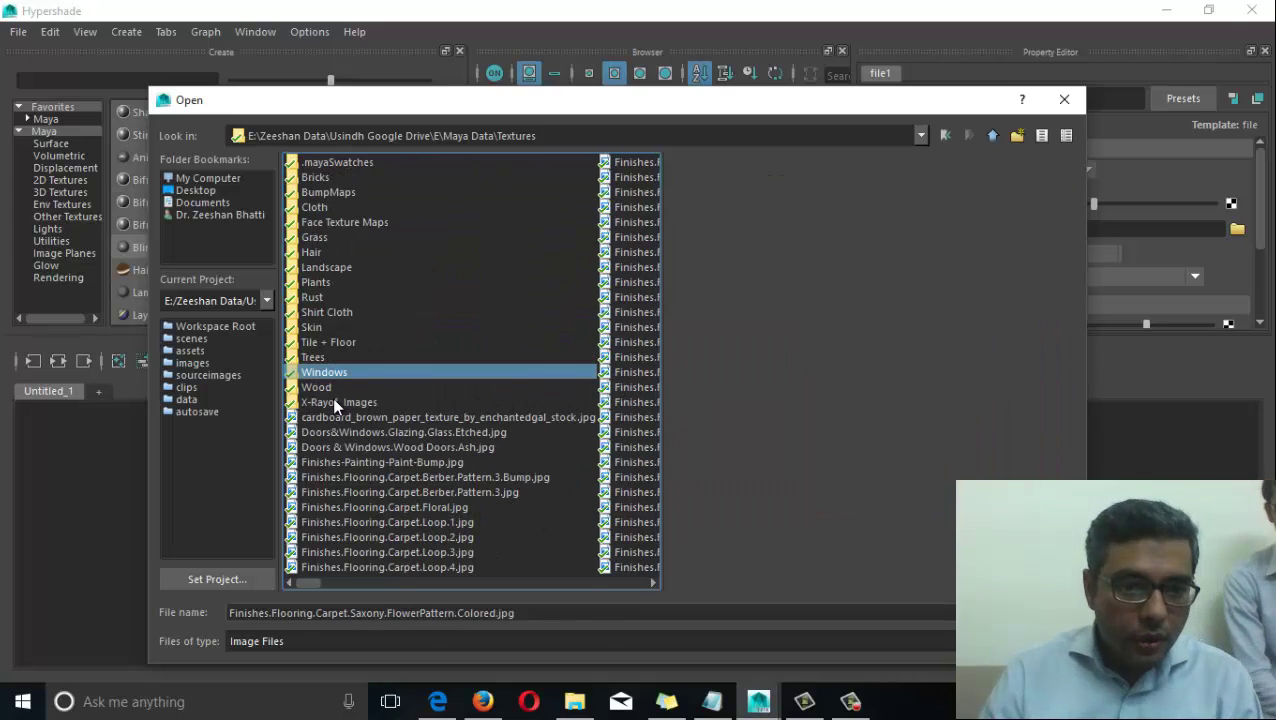
key("BackSpace")
double_click(327, 476)
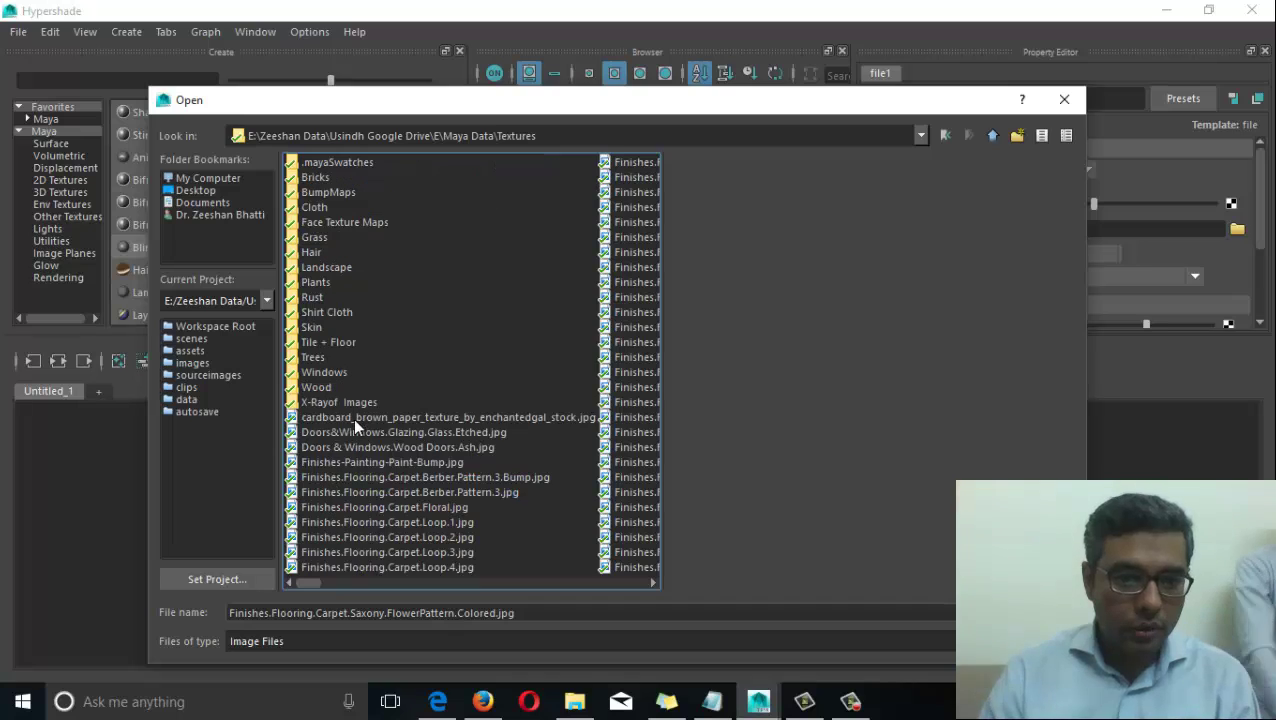
left_click(353, 418)
left_click(362, 447)
key("BackSpace")
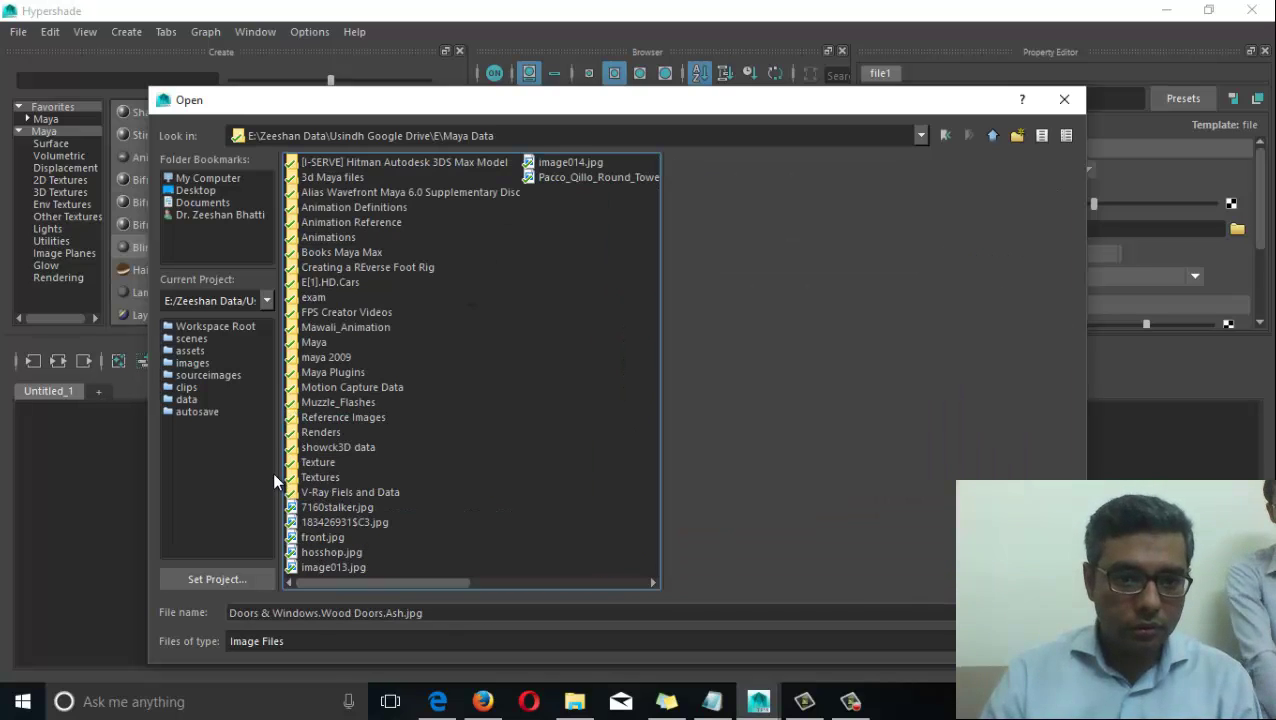
double_click(330, 462)
left_click(317, 461)
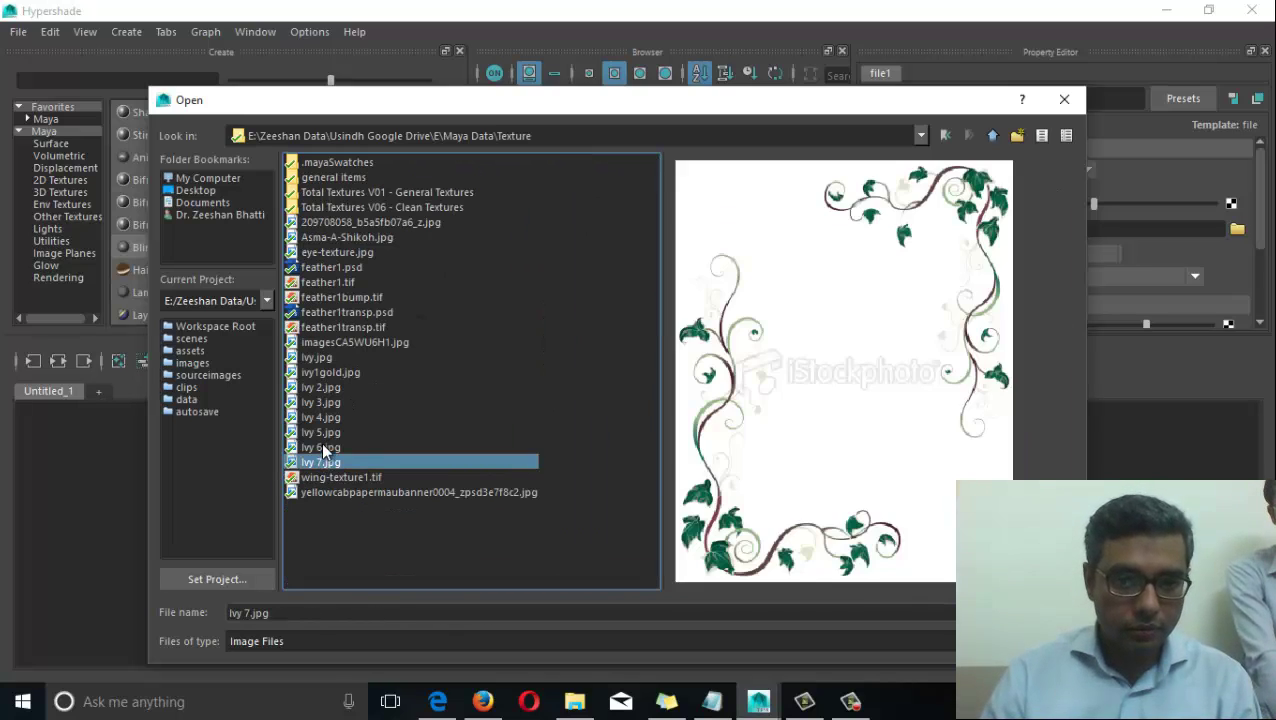
left_click(312, 432)
left_click(306, 389)
left_click(315, 357)
left_click(321, 341)
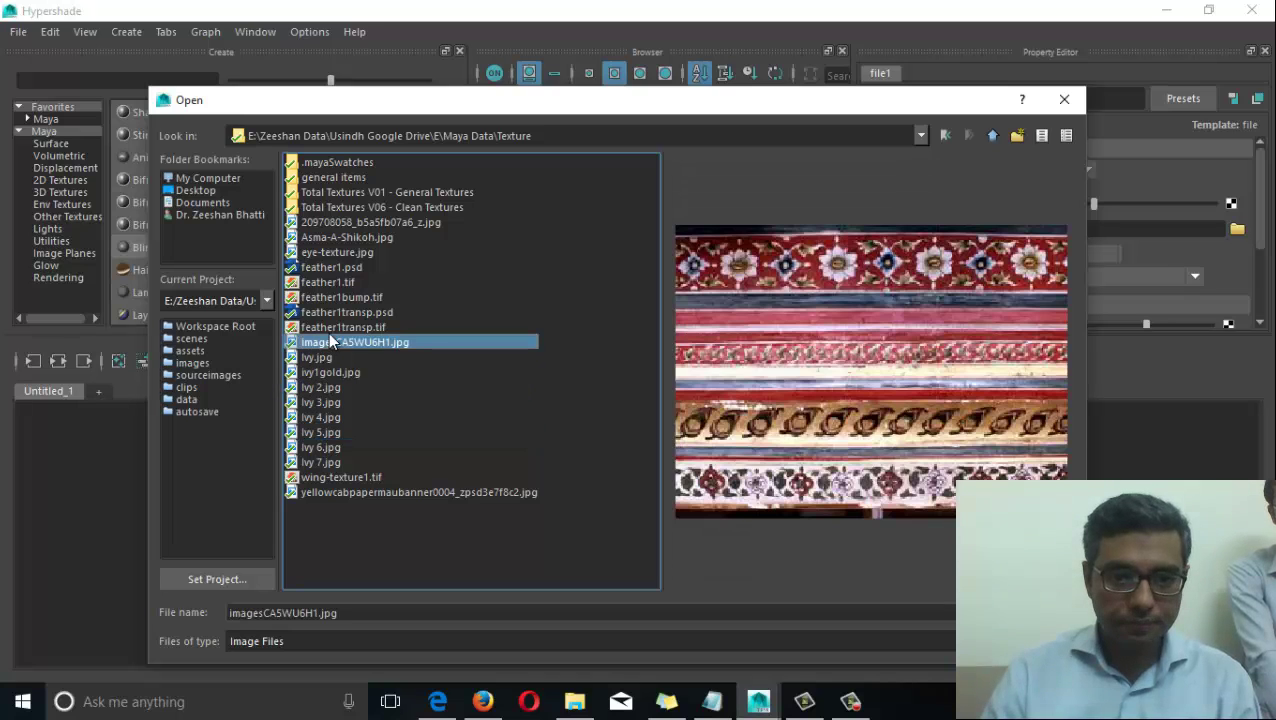
left_click(352, 327)
left_click(345, 312)
left_click(345, 238)
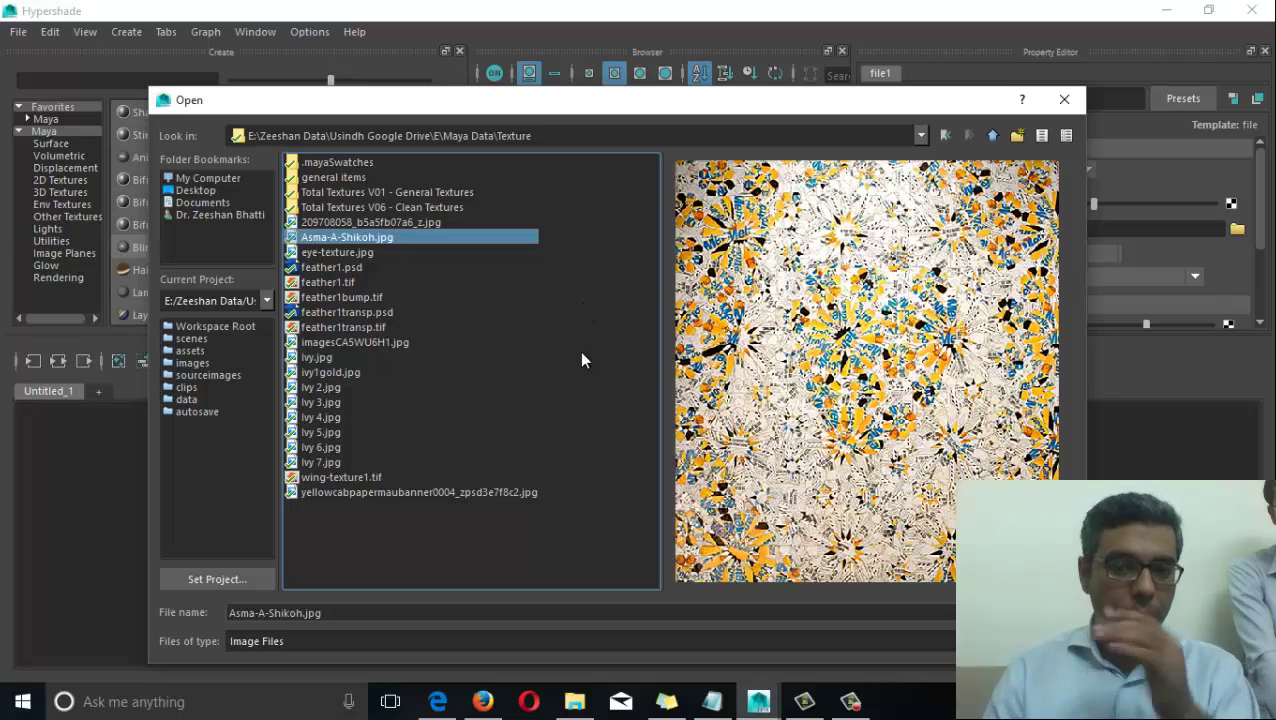
left_click(425, 493)
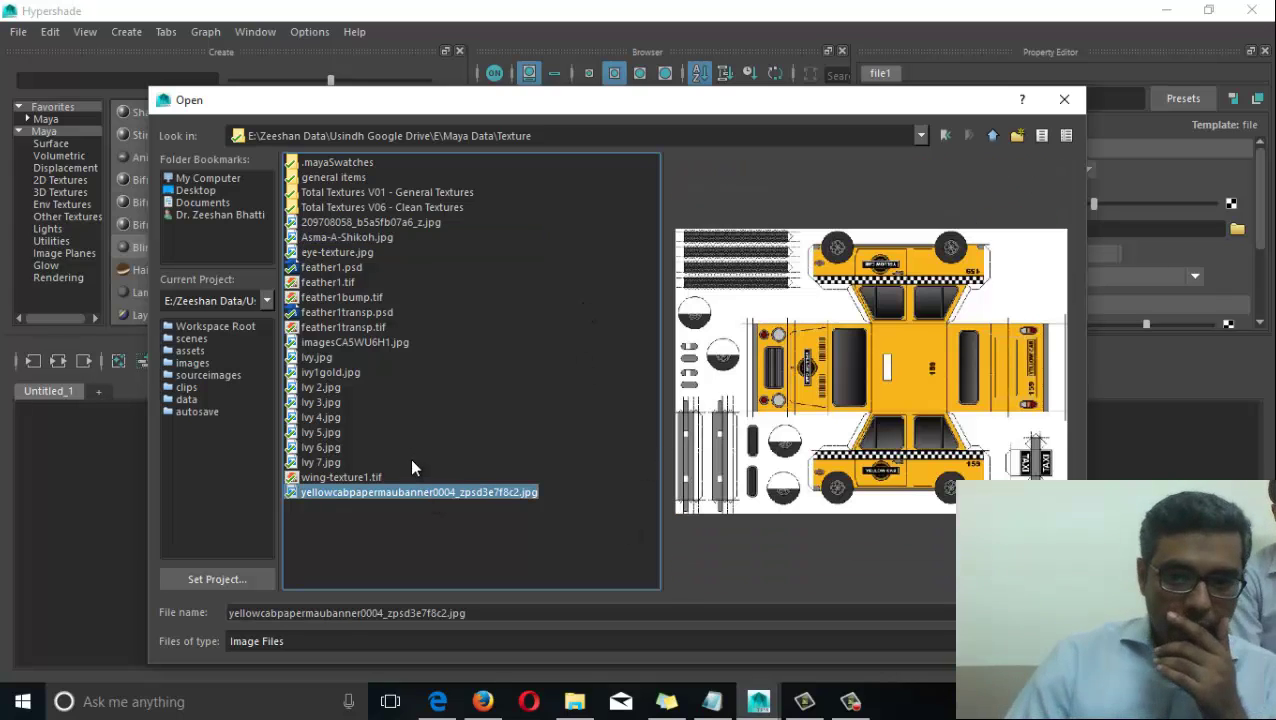
left_click(330, 238)
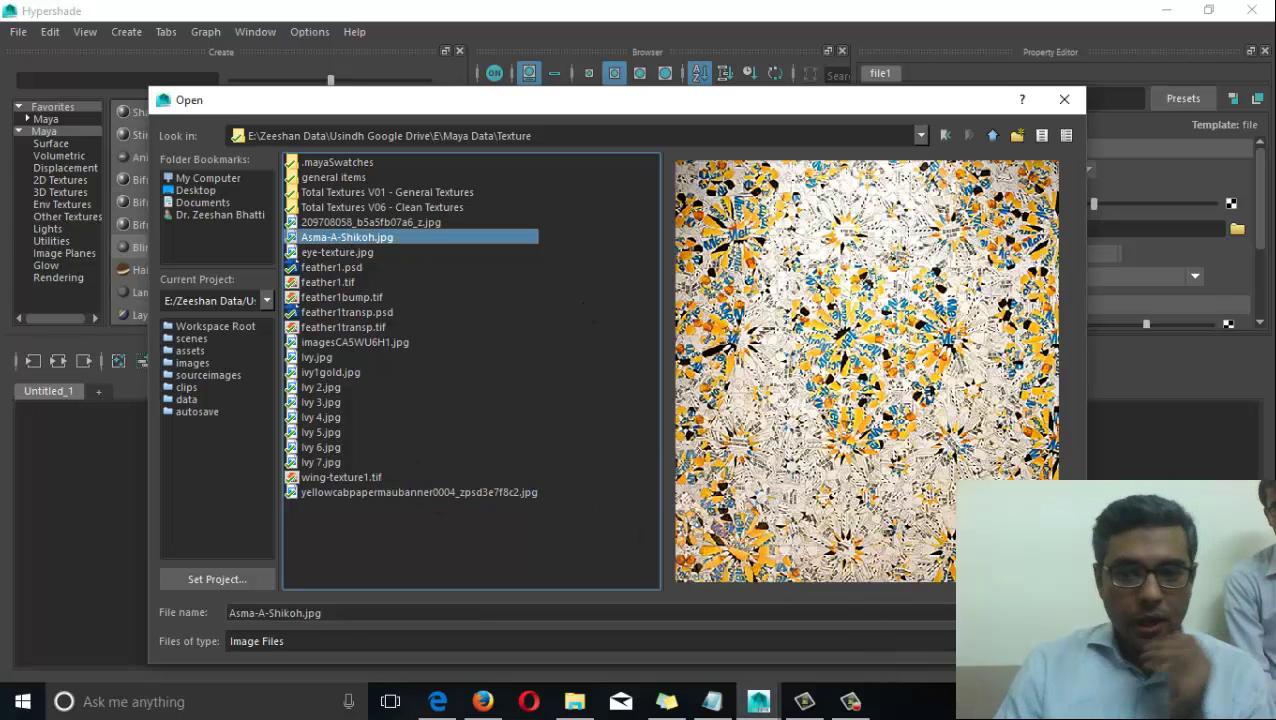
left_click(1020, 613)
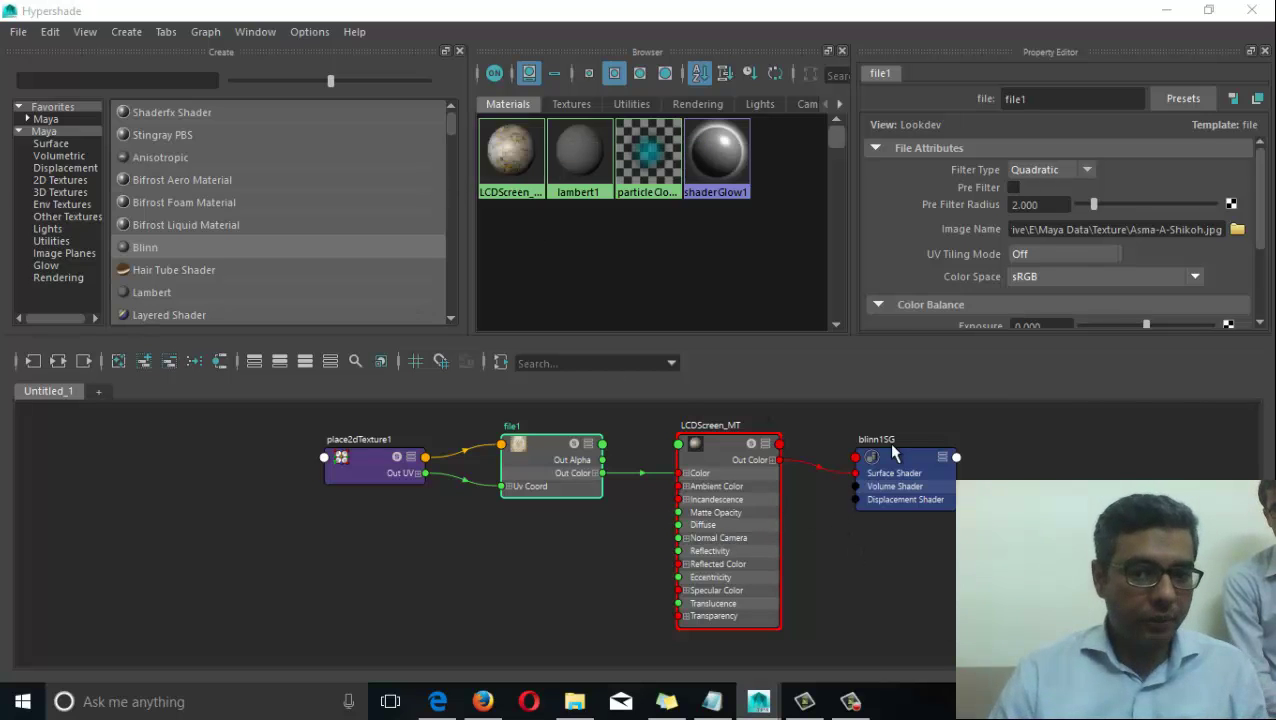
Add a 3D viewport to Hypershade, re-dock it below the Create panel and enlarge it.
left_click(262, 34)
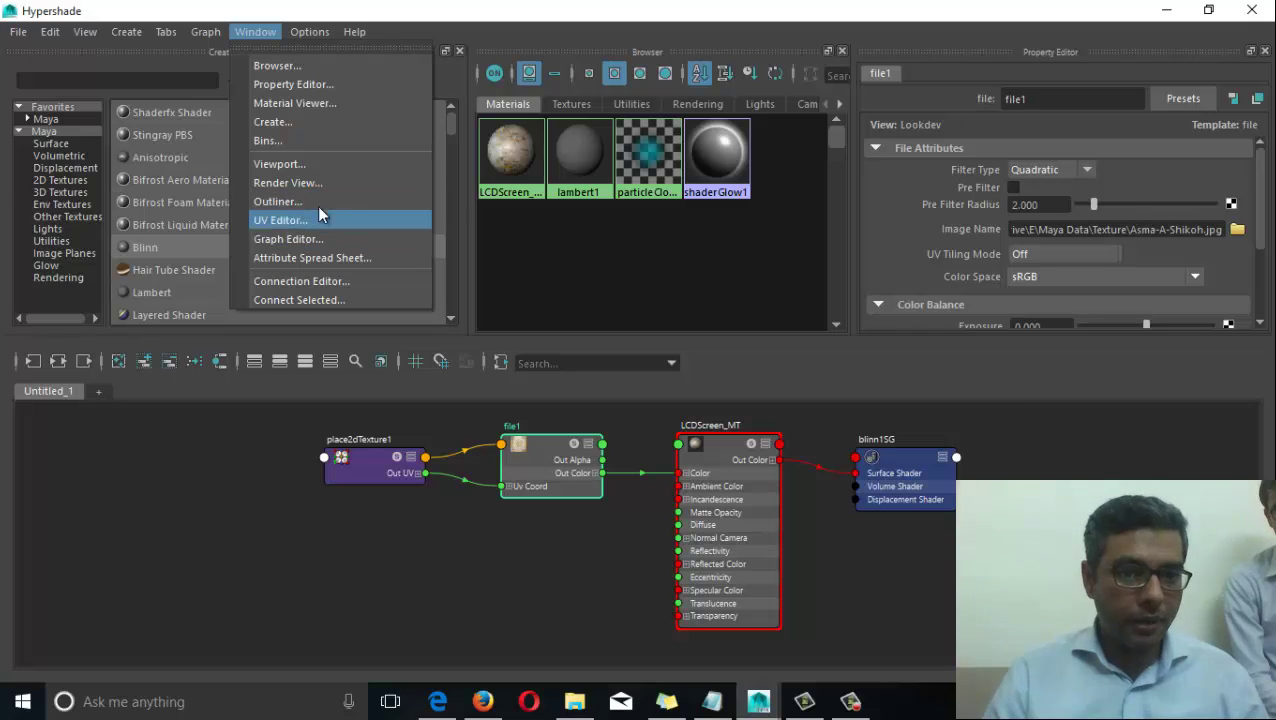
left_click(347, 161)
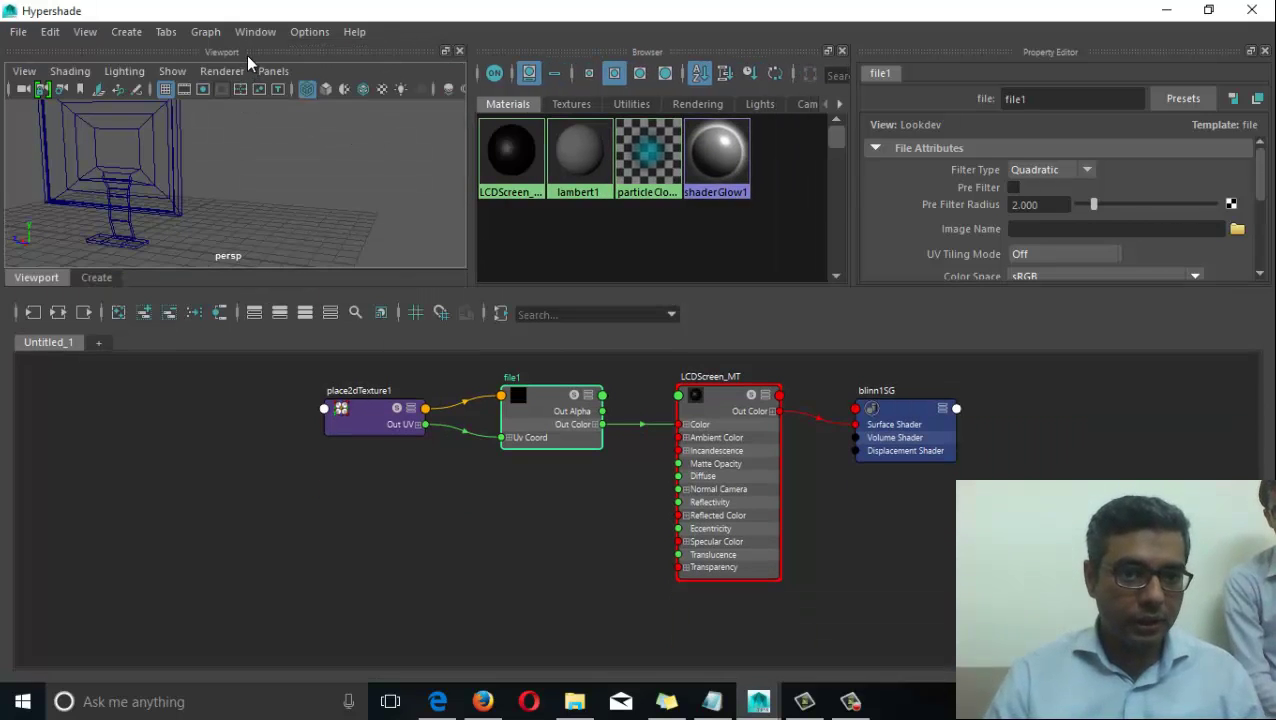
left_click_drag(246, 55, 522, 474)
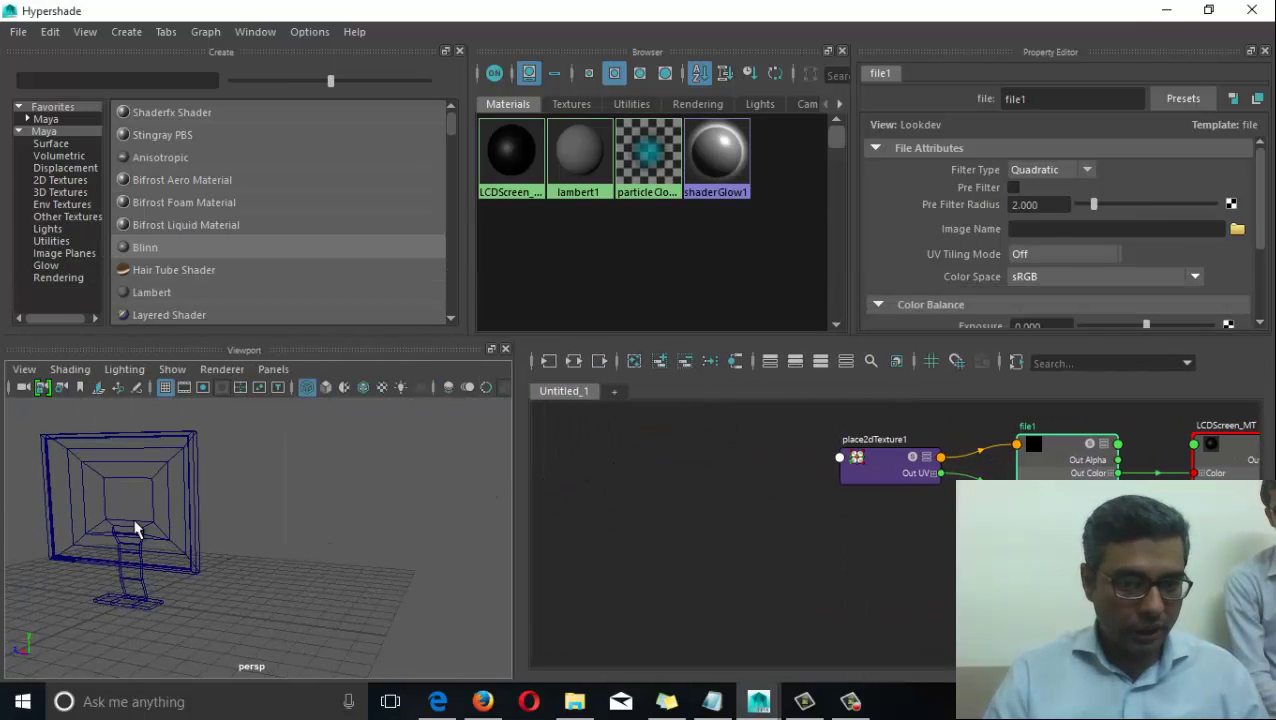
mouse_move(134, 530)
left_mouse_down("alt")
mouse_move(191, 581)
mouse_move(210, 568)
mouse_move(216, 524)
left_mouse_up("alt")
right_click_drag(216, 524, 386, 575, "alt")
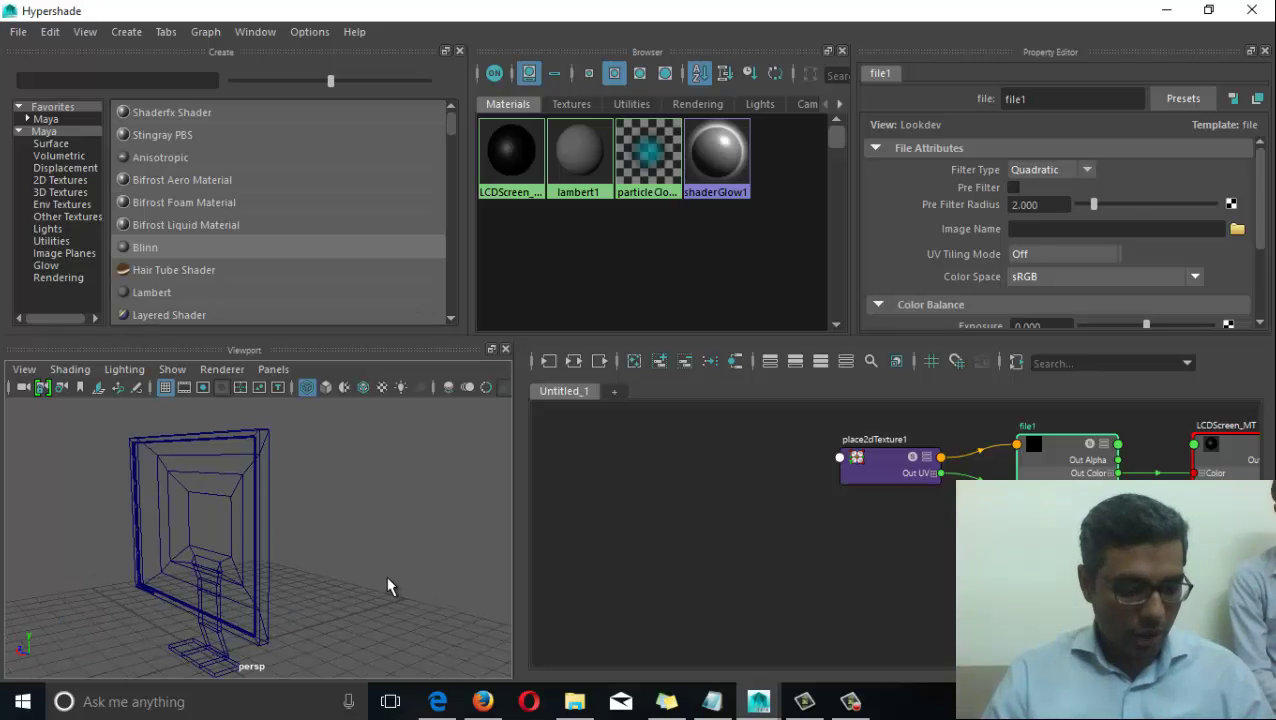
Set the viewport to shaded textured display (5, 6) and bring LCDScreen_MT and blinn1SG into view.
key("5")
key("6")
left_click_drag(209, 586, 280, 592, "alt")
right_click_drag(280, 592, 350, 588, "alt")
left_click_drag(350, 588, 290, 575, "alt")
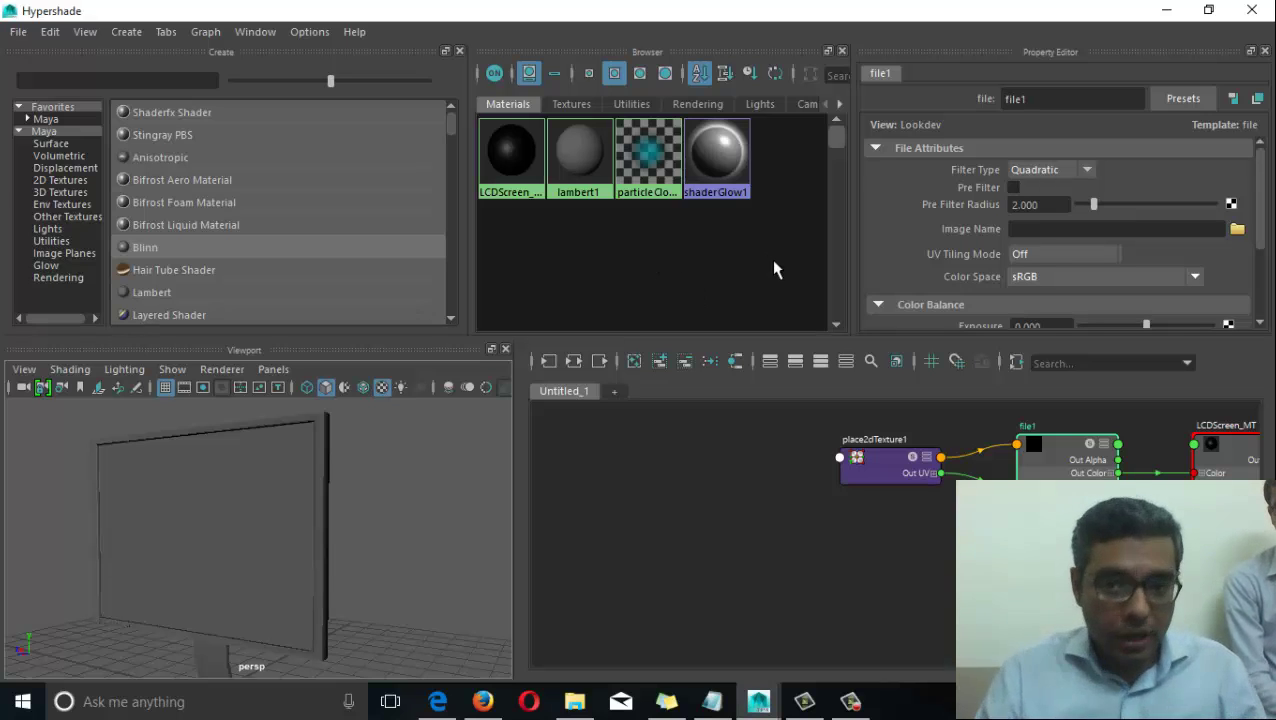
left_click_drag(264, 549, 250, 578, "alt")
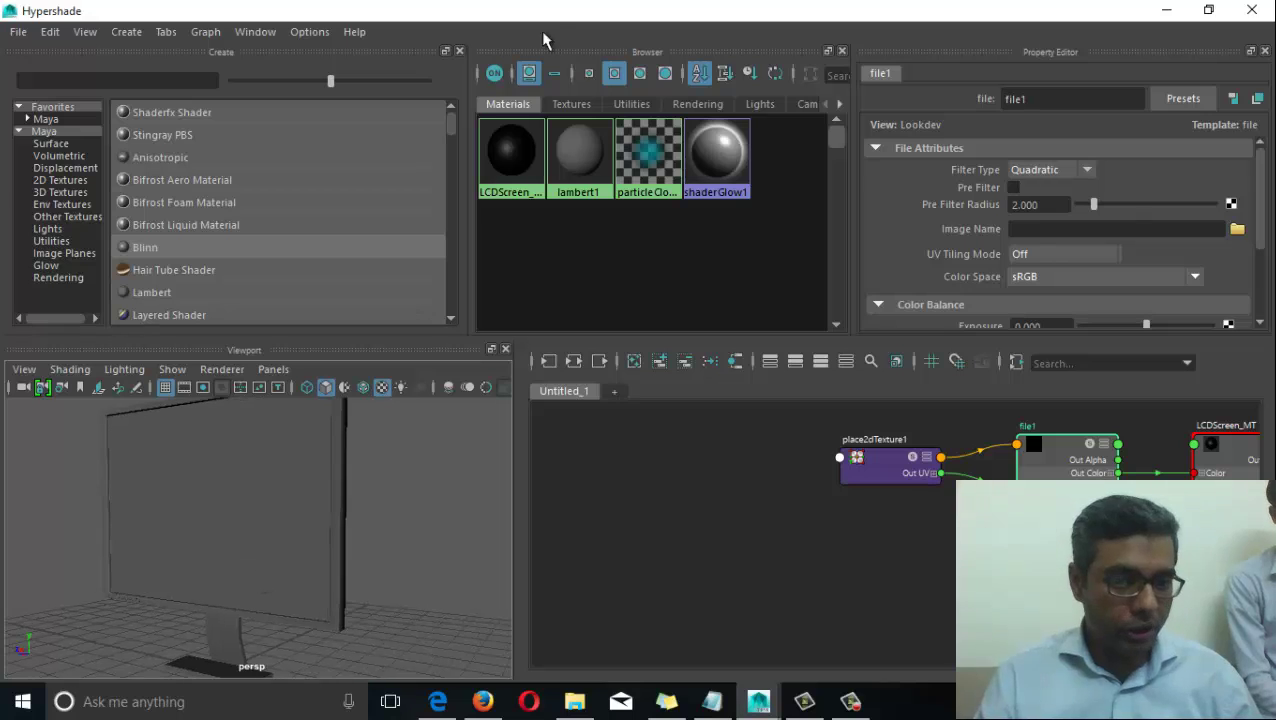
middle_click_drag(993, 531, 612, 561, "alt")
middle_click_drag(969, 472, 947, 446, "alt")
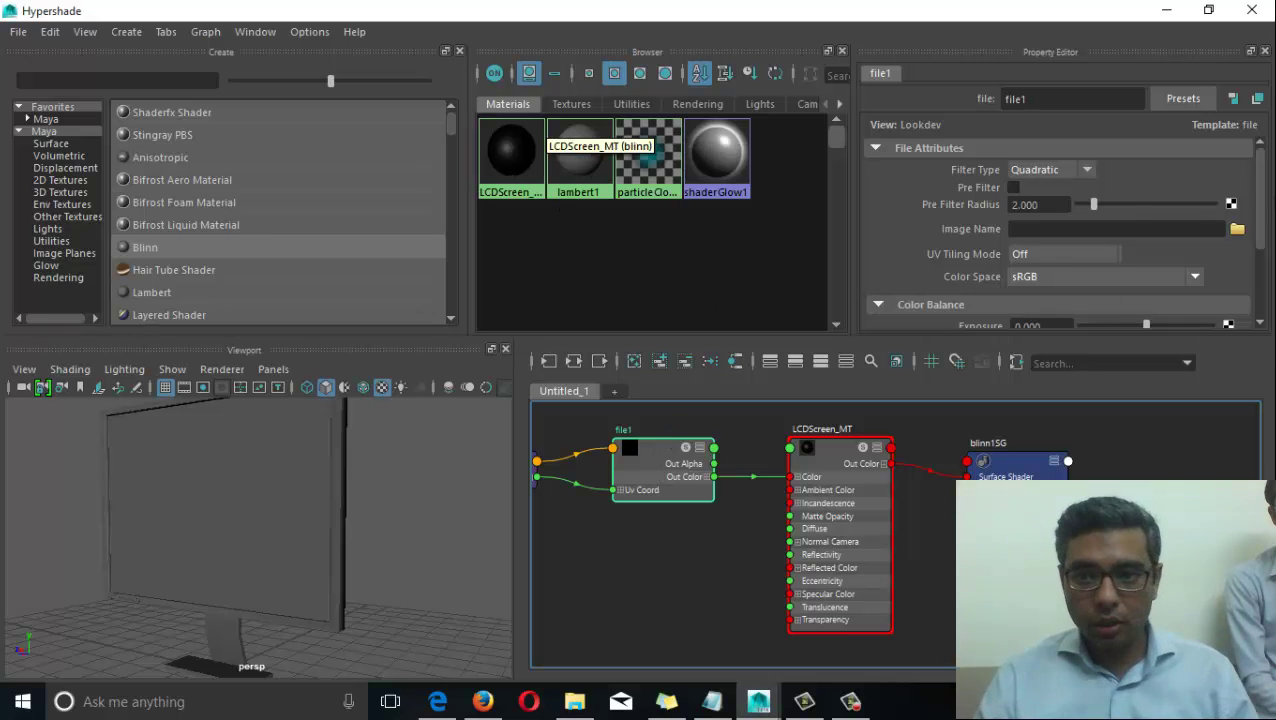
Load Asma-A-Shikoh.jpg as the image file for file1.
left_click(1237, 230)
left_click(340, 237)
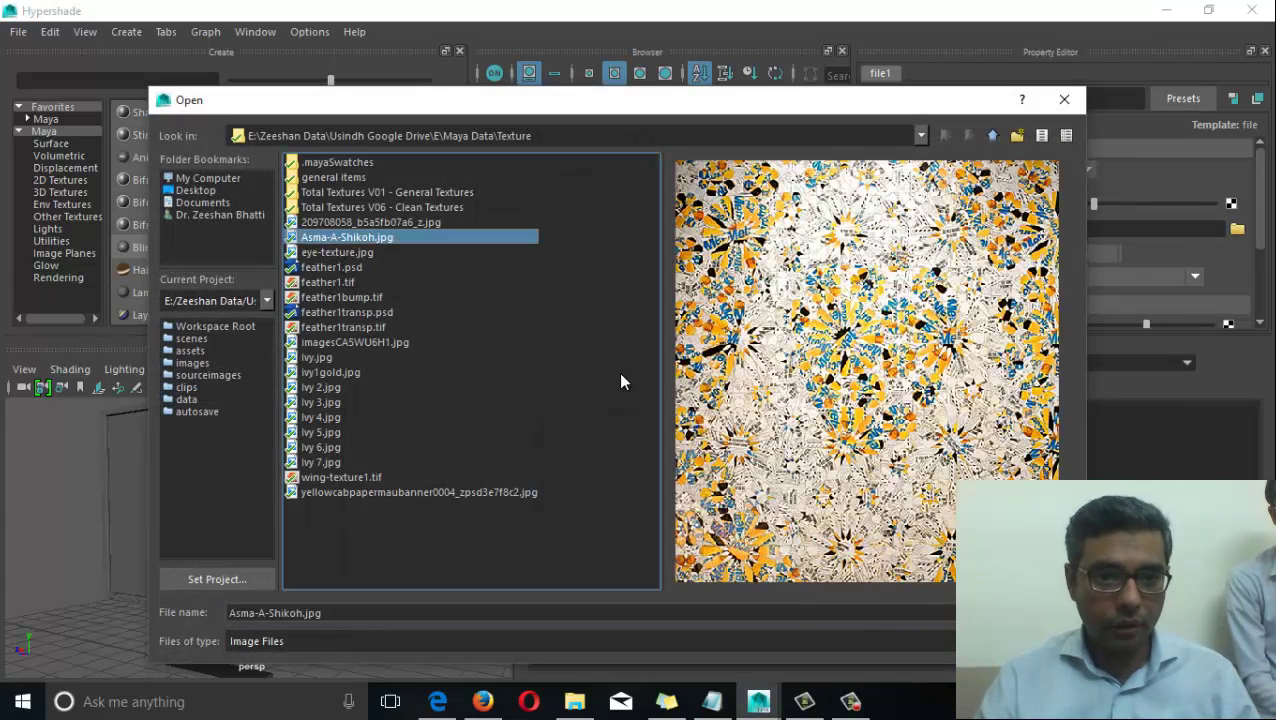
left_click(1027, 613)
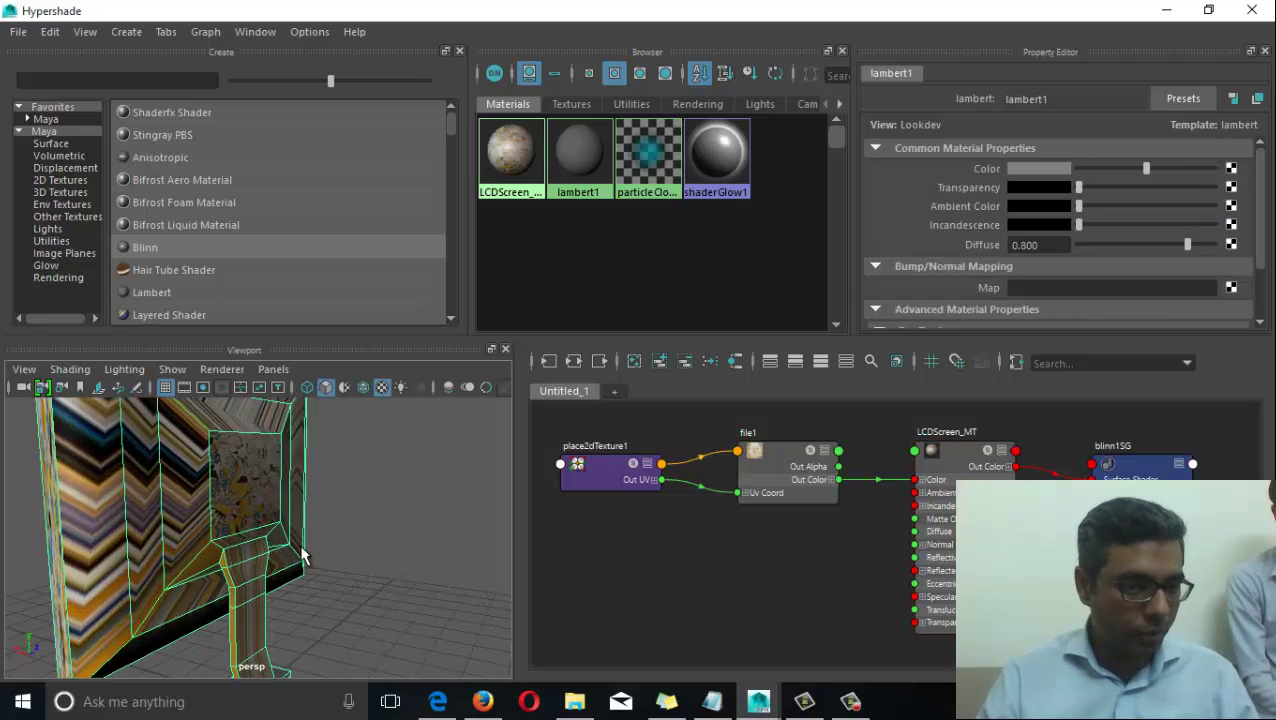
Select the monitor's screen face and assign LCDScreen_MT to it.
left_click_drag(301, 552, 306, 620, "alt")
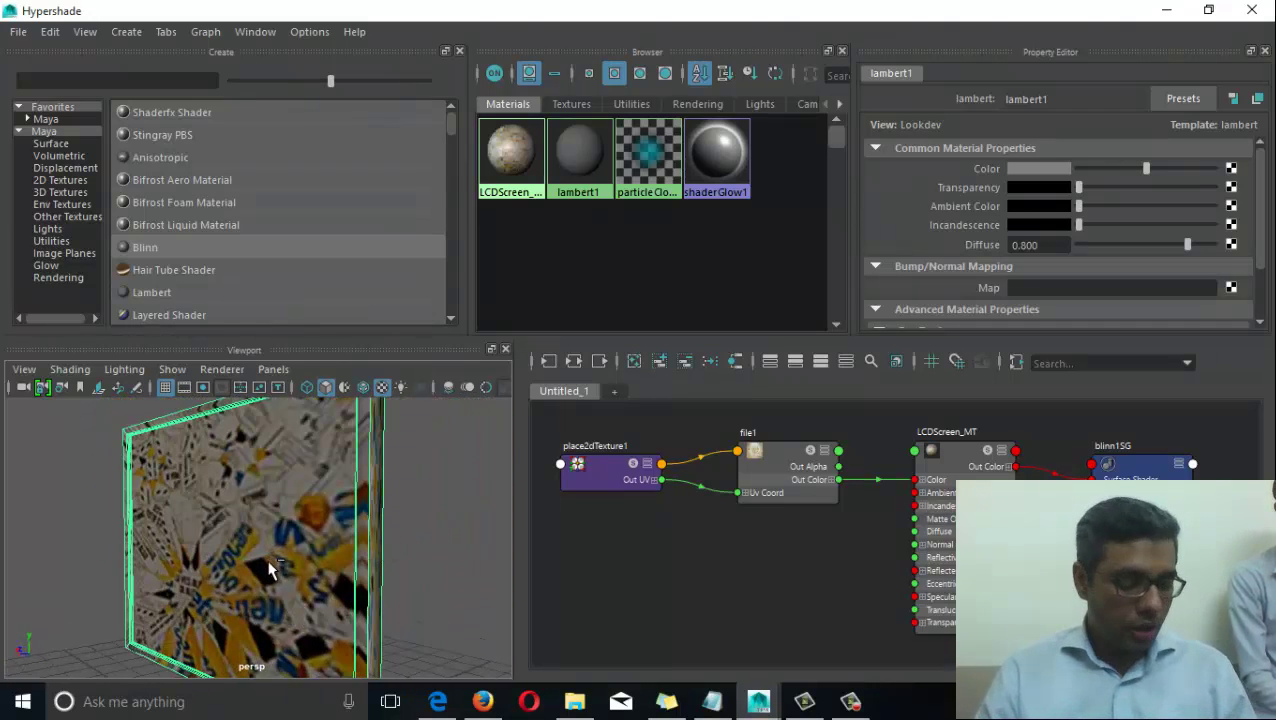
left_click_drag(268, 570, 168, 530, "alt")
right_click_drag(160, 502, 158, 238)
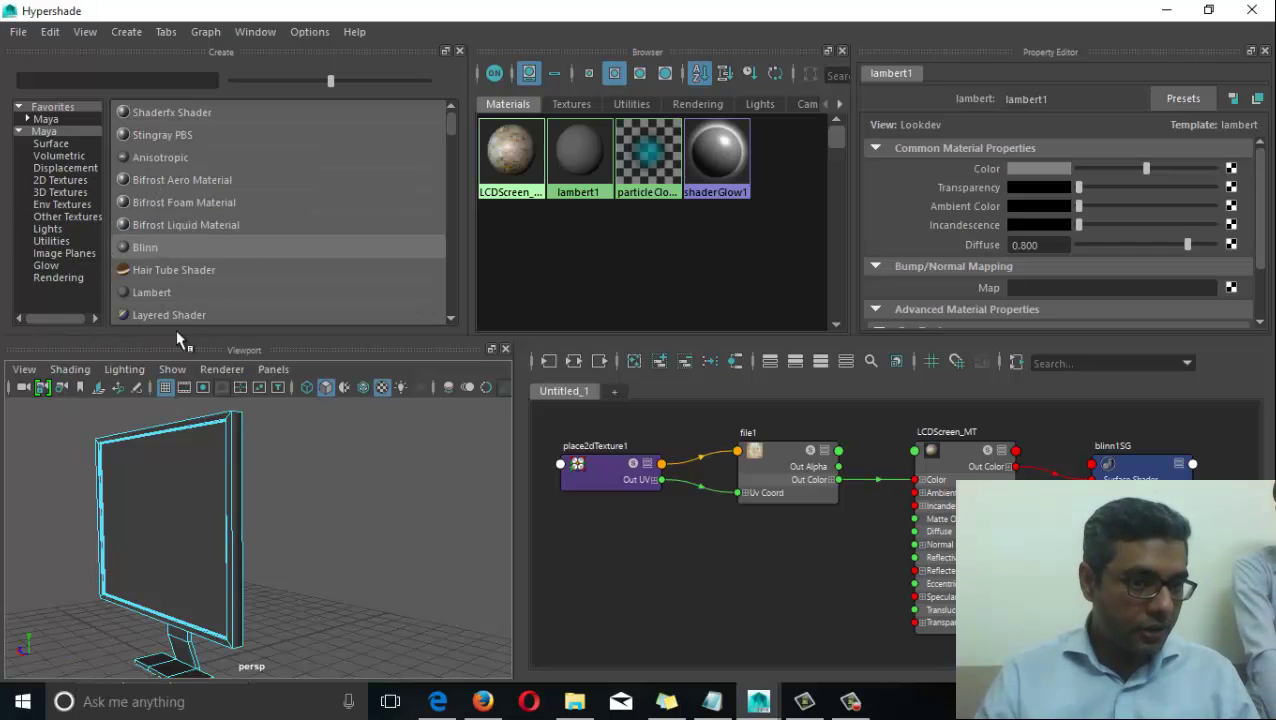
left_click(175, 585)
left_click_drag(177, 590, 353, 544, "alt")
right_click_drag(508, 153, 490, 96)
left_click_drag(384, 501, 245, 430, "alt")
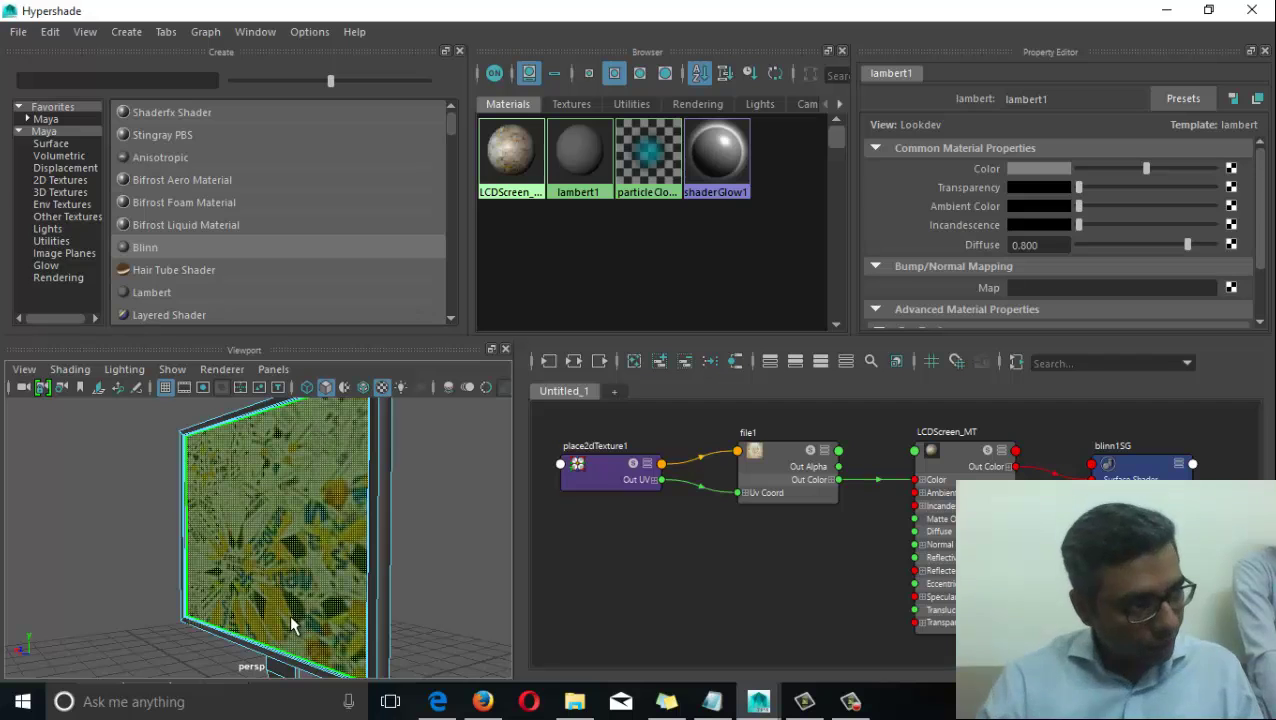
Reapply LCDScreen_MT and check the textured screen from the front in face selection.
left_click_drag(291, 624, 400, 505, "alt")
mouse_move(497, 142)
right_mouse_down()
mouse_move(475, 103)
mouse_move(502, 104)
mouse_move(500, 143)
right_mouse_up()
left_click_drag(235, 495, 450, 506, "alt")
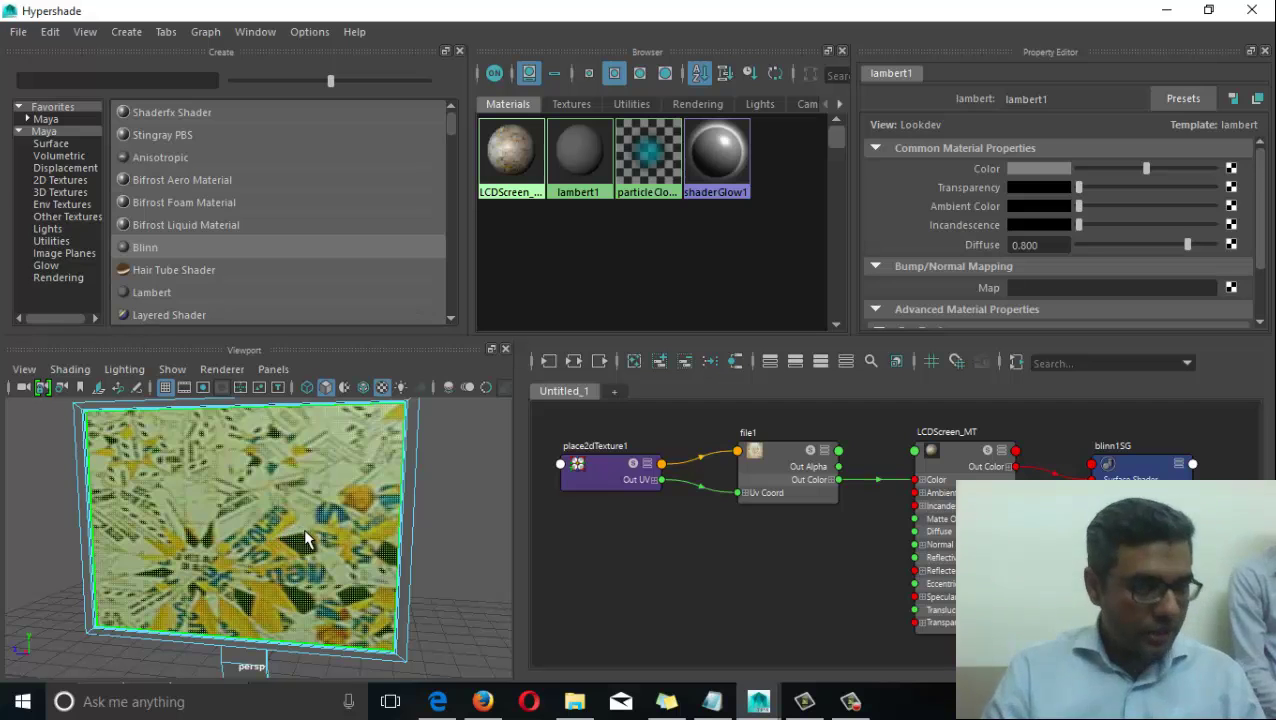
left_click_drag(306, 537, 455, 498, "alt")
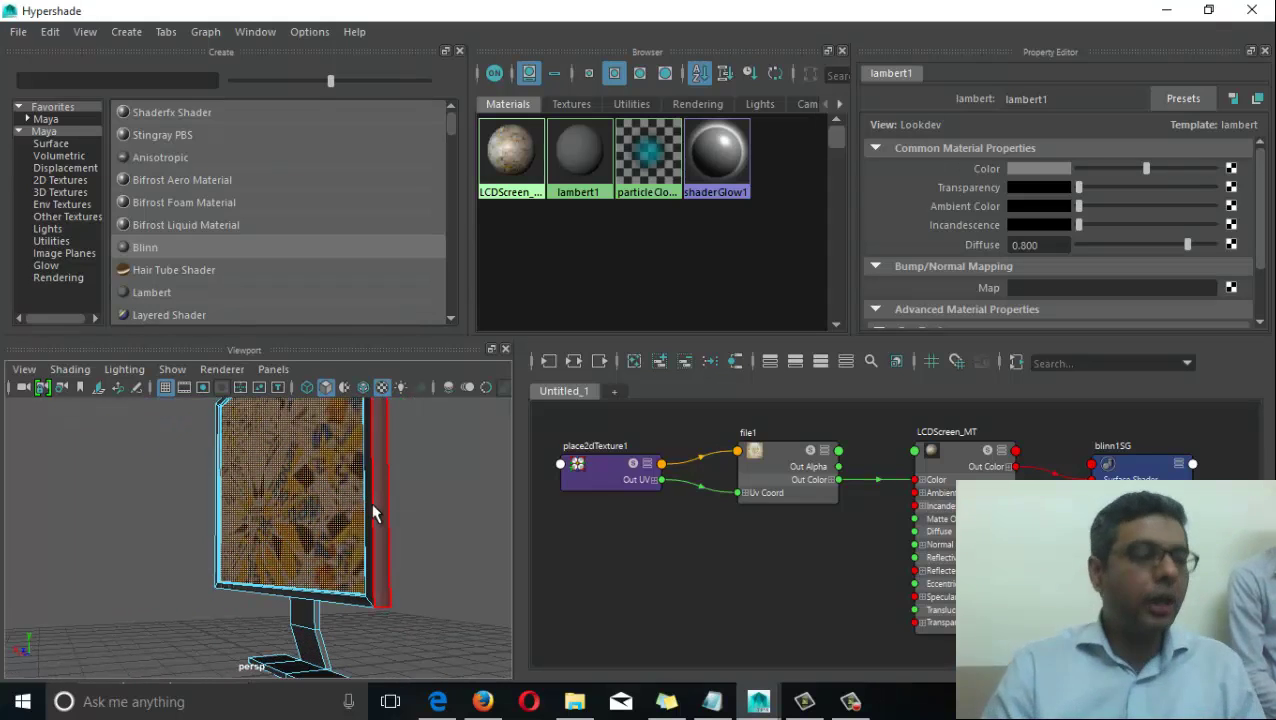
left_click_drag(364, 510, 250, 525, "alt")
right_click_drag(249, 516, 246, 232)
left_click_drag(251, 535, 239, 521, "alt")
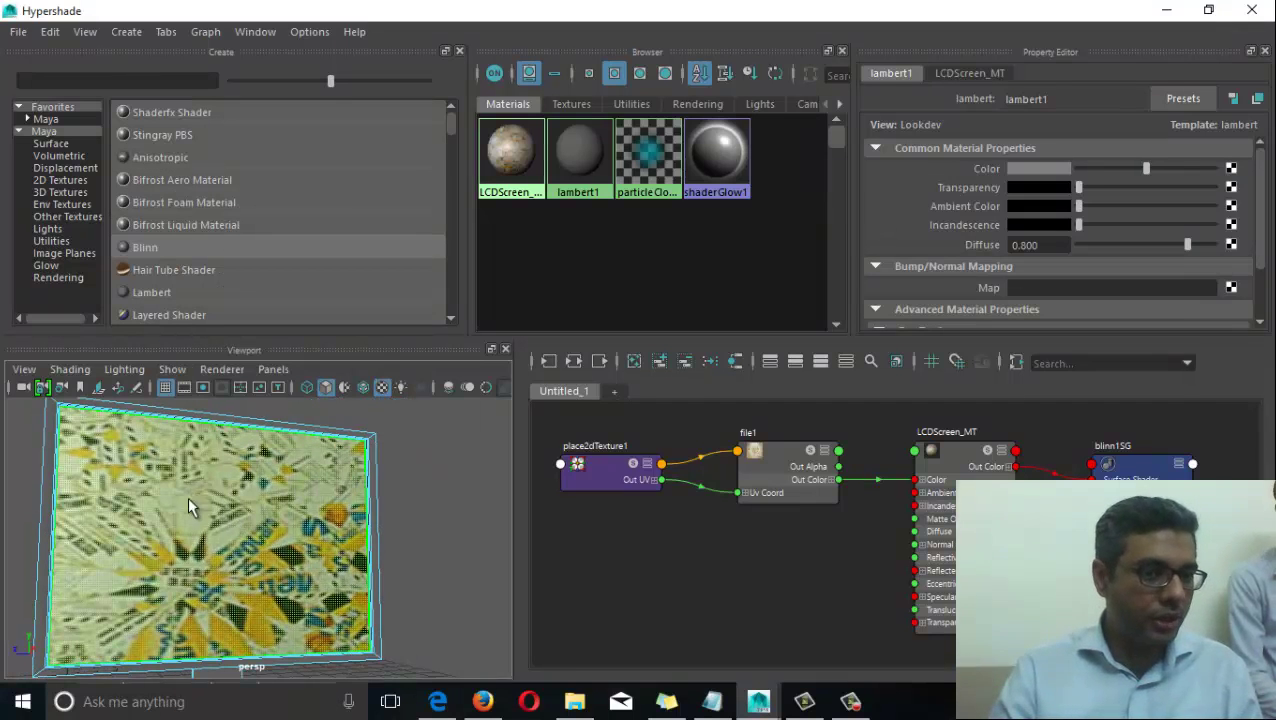
left_click_drag(423, 438, 388, 478, "alt")
key("space")
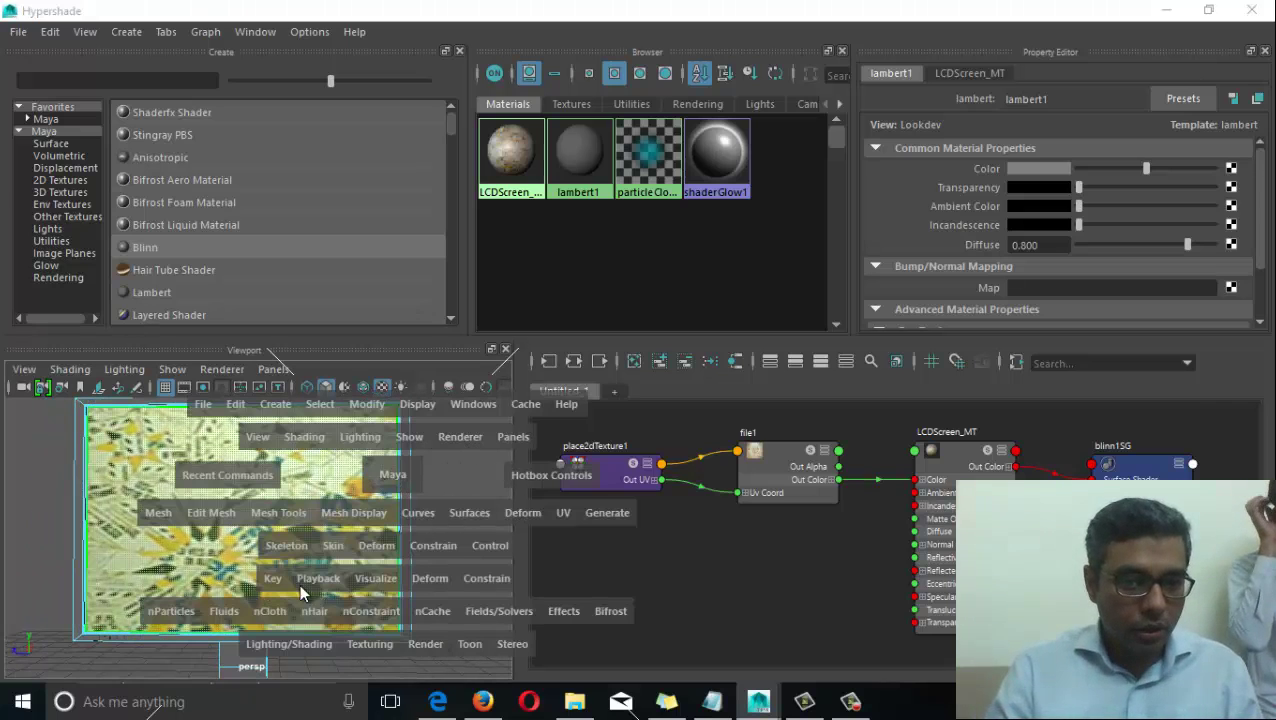
Open the UV > Planar mapping options from the hotbox and move the dialog aside.
key("space")
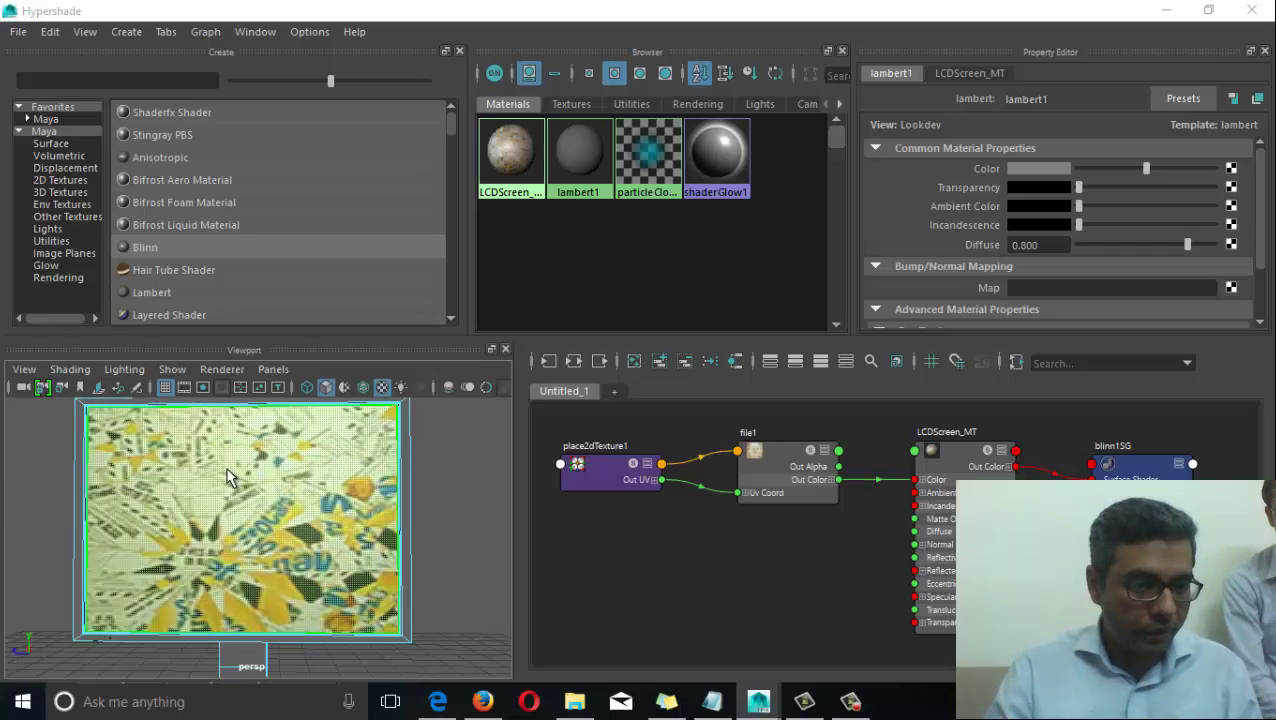
key("space")
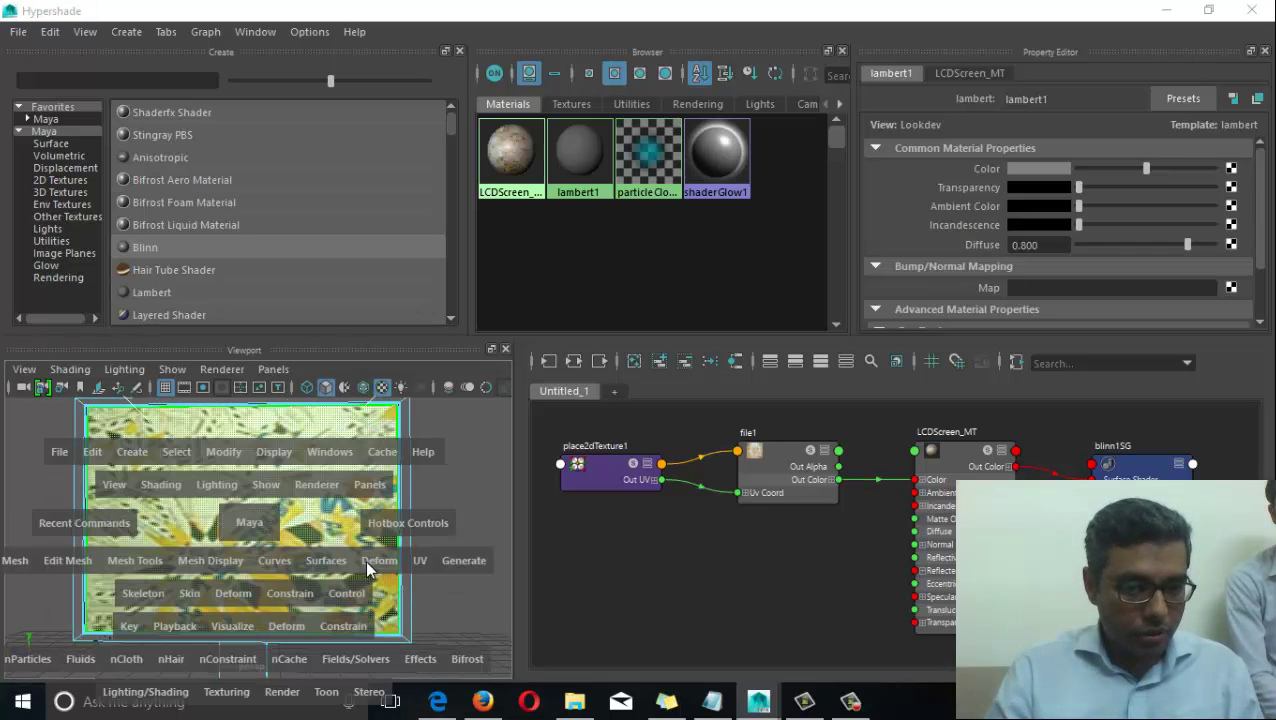
left_click(418, 561)
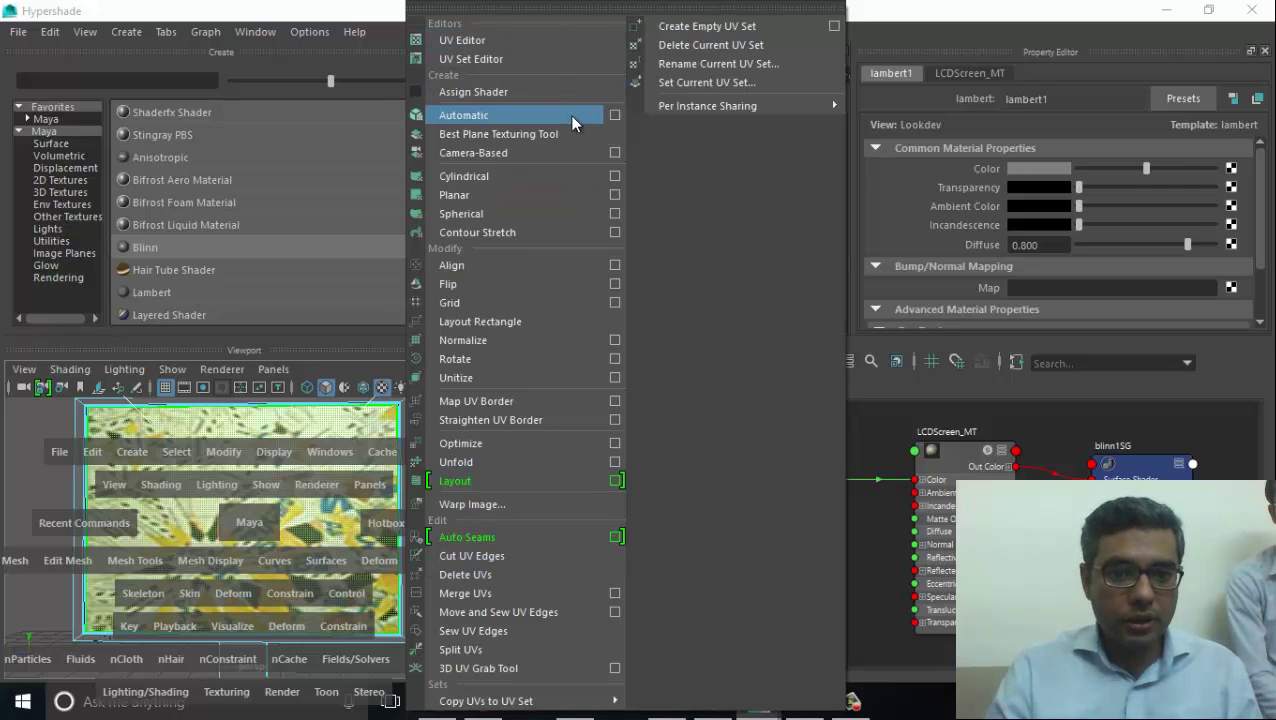
left_click(617, 195)
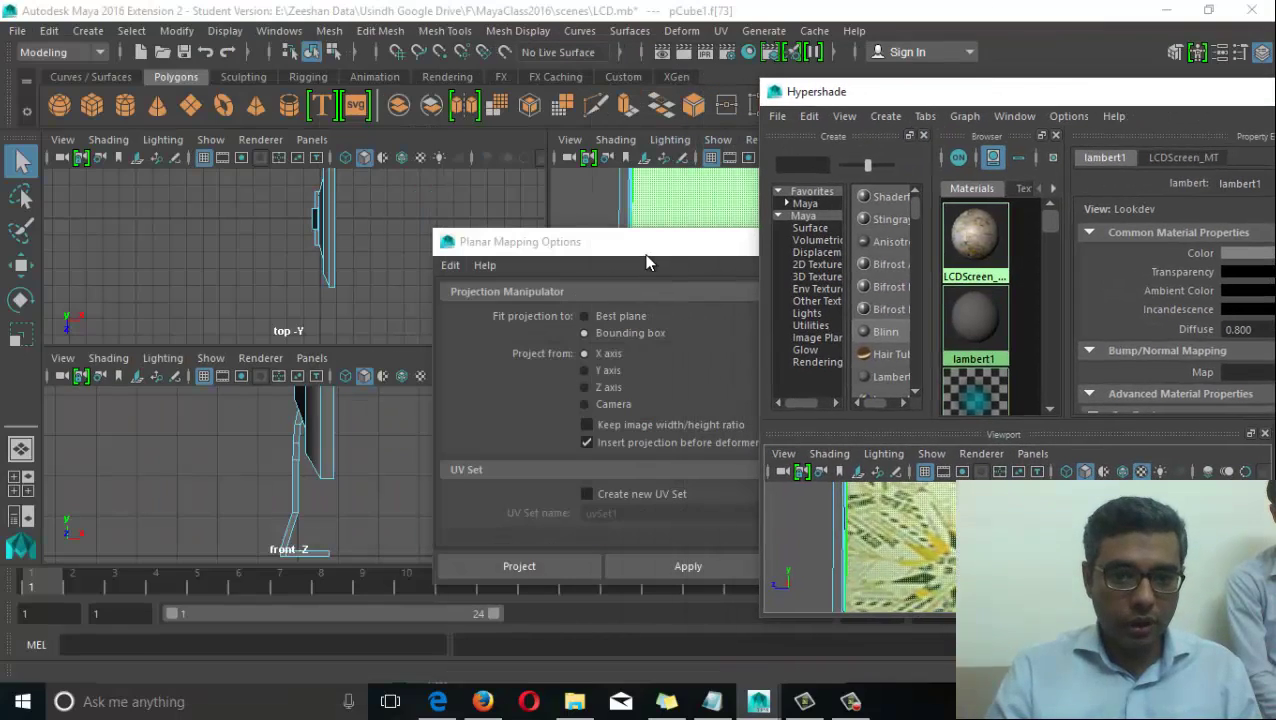
left_click_drag(624, 248, 760, 112)
Apply the planar UV projection to the screen face and view the projection's properties.
left_click(683, 533)
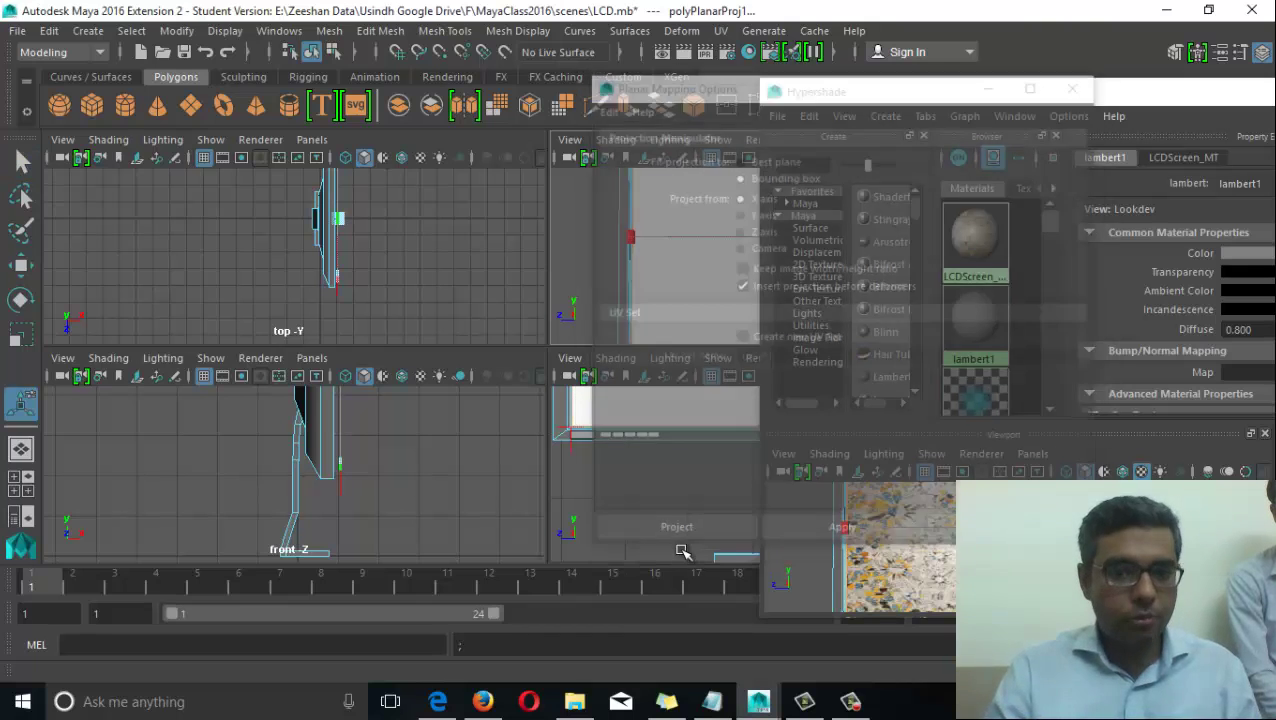
middle_click_drag(890, 506, 919, 535, "alt")
double_click(1066, 104)
left_click_drag(274, 530, 246, 554, "alt")
right_click_drag(320, 458, 396, 156)
left_click(327, 447)
Reselect the LCD monitor object and minimize the Hypershade window.
left_click(423, 471)
mouse_move(385, 535)
left_mouse_down("alt")
mouse_move(327, 547)
mouse_move(401, 543)
mouse_move(390, 545)
left_mouse_up("alt")
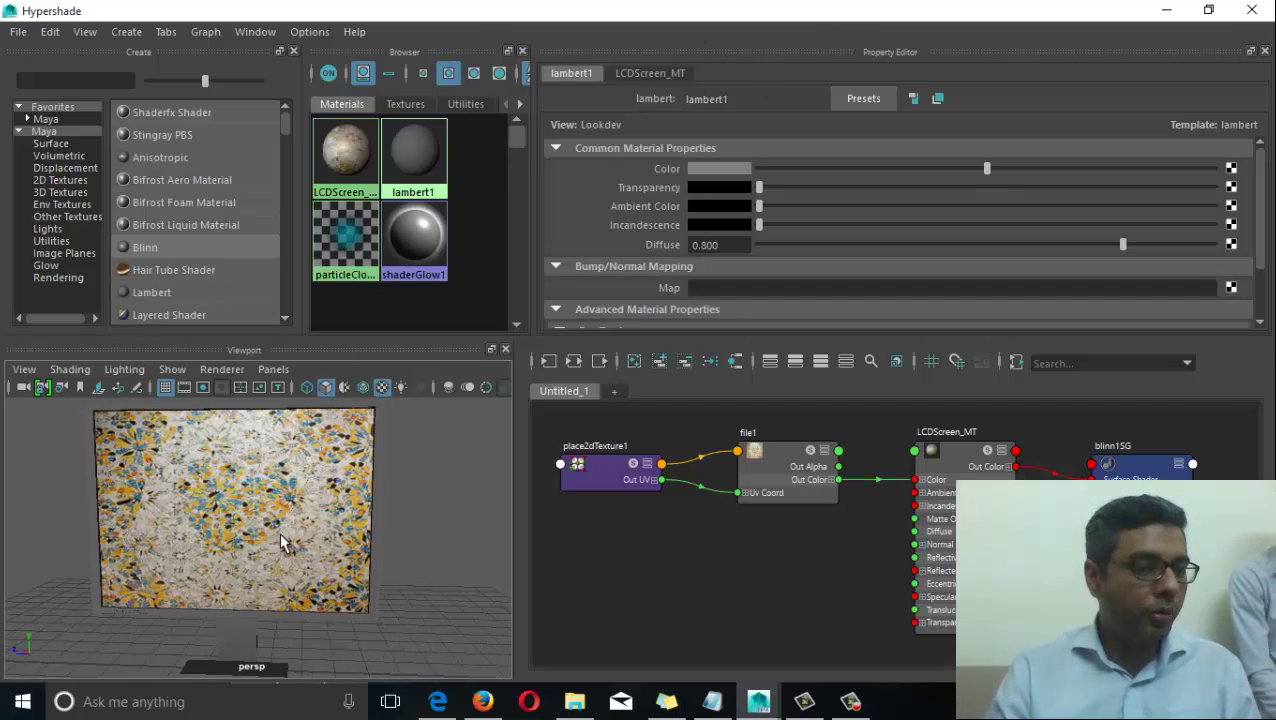
left_click(322, 545)
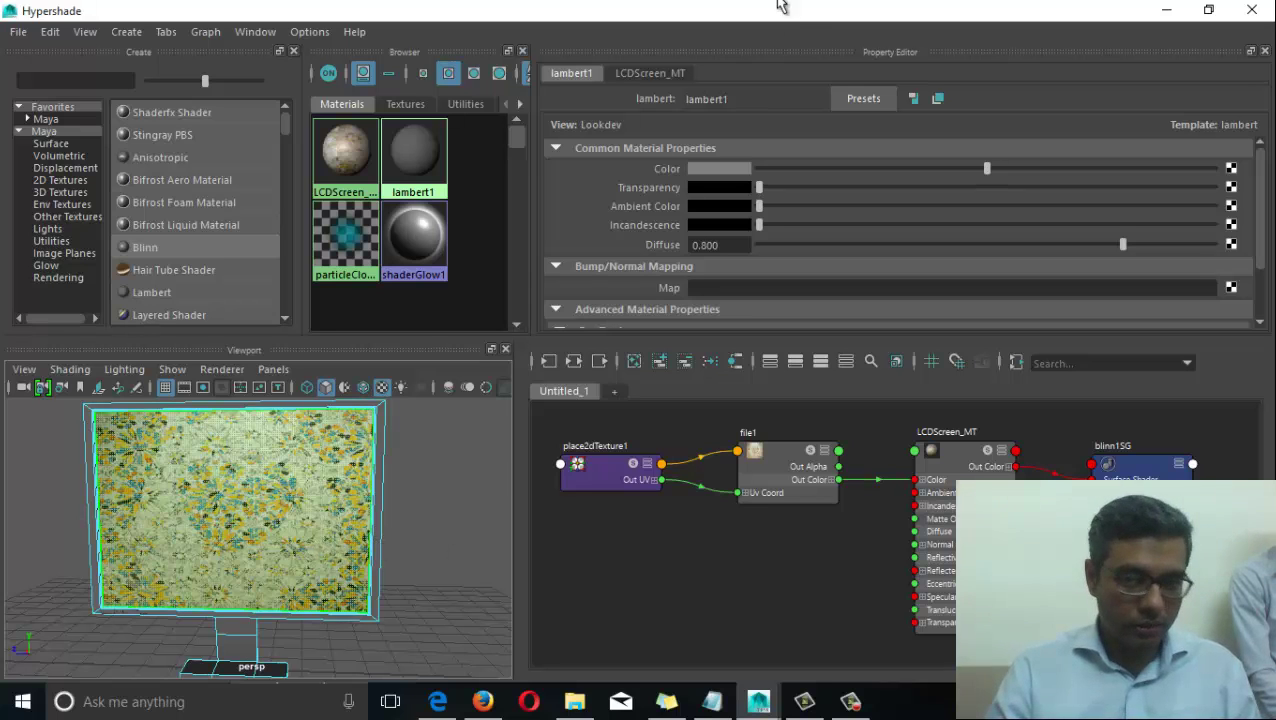
left_click(1208, 9)
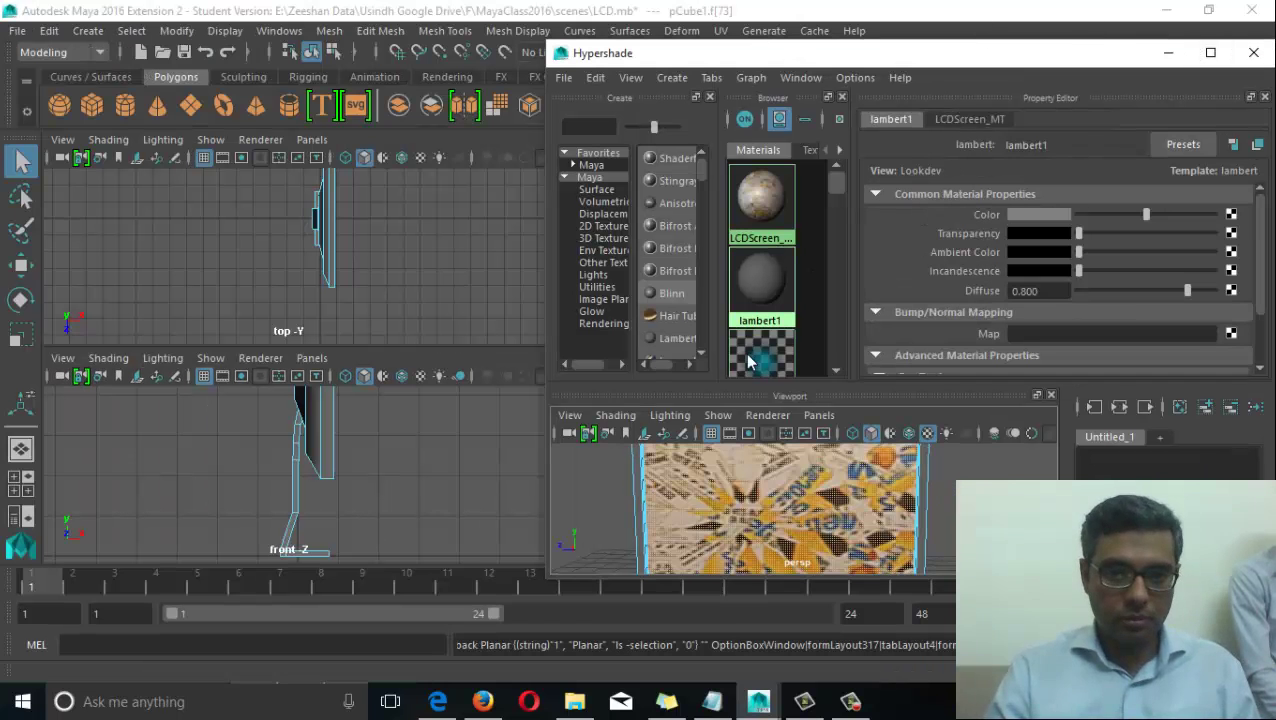
left_click(1168, 53)
Select the monitor's screen face and reassign LCDScreen_MT to it.
left_click_drag(780, 326, 645, 311, "alt")
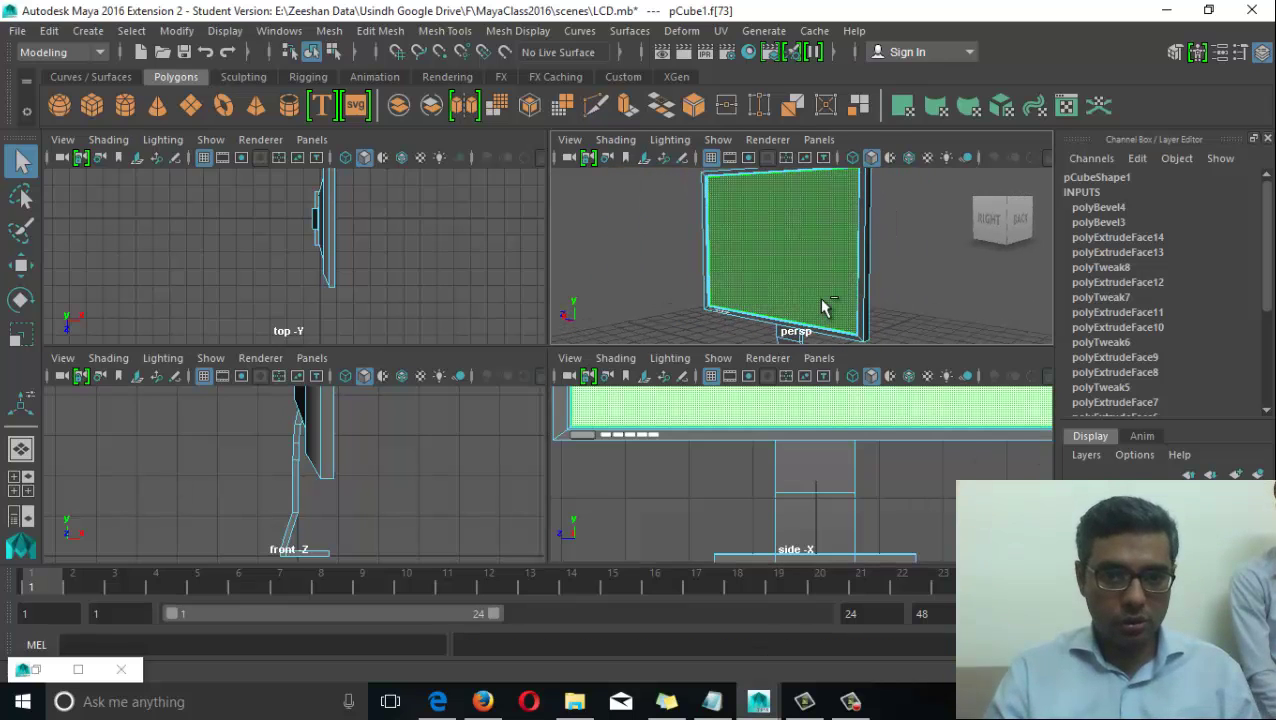
right_click_drag(783, 270, 842, 160)
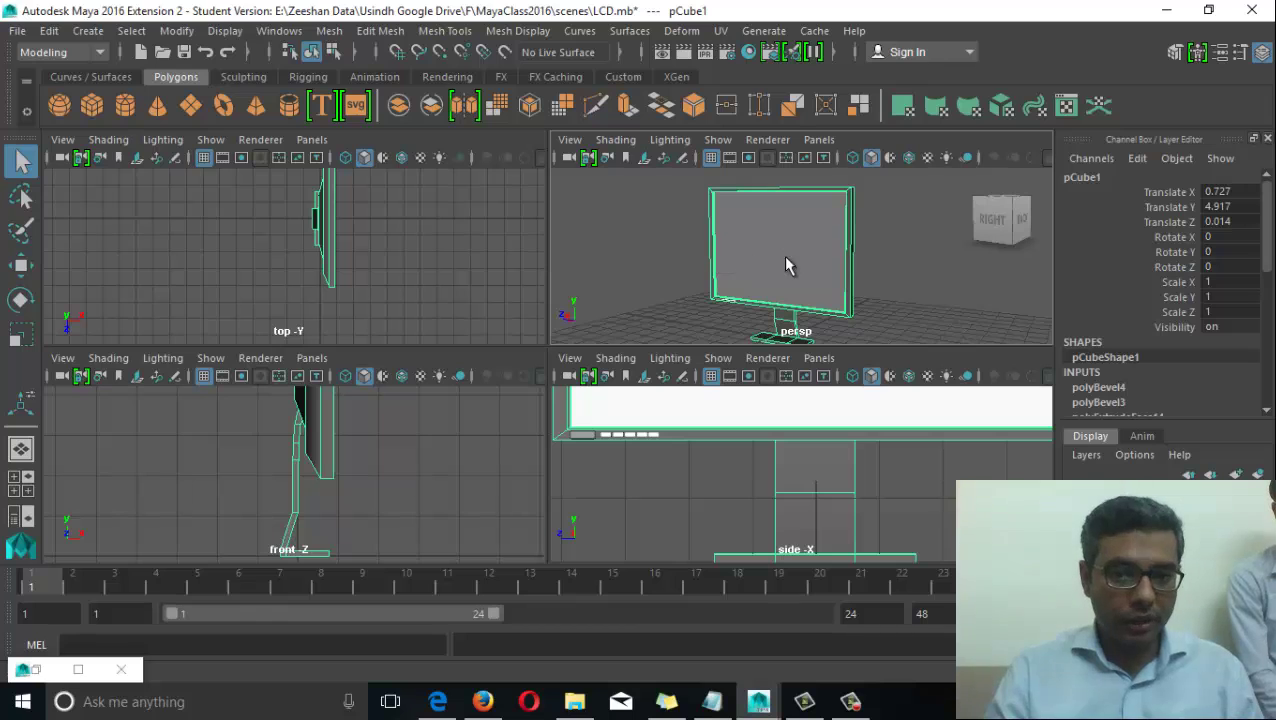
mouse_move(765, 249)
left_mouse_down("alt")
mouse_move(744, 276)
mouse_move(750, 258)
left_mouse_up("alt")
right_click_drag(748, 248, 755, 217)
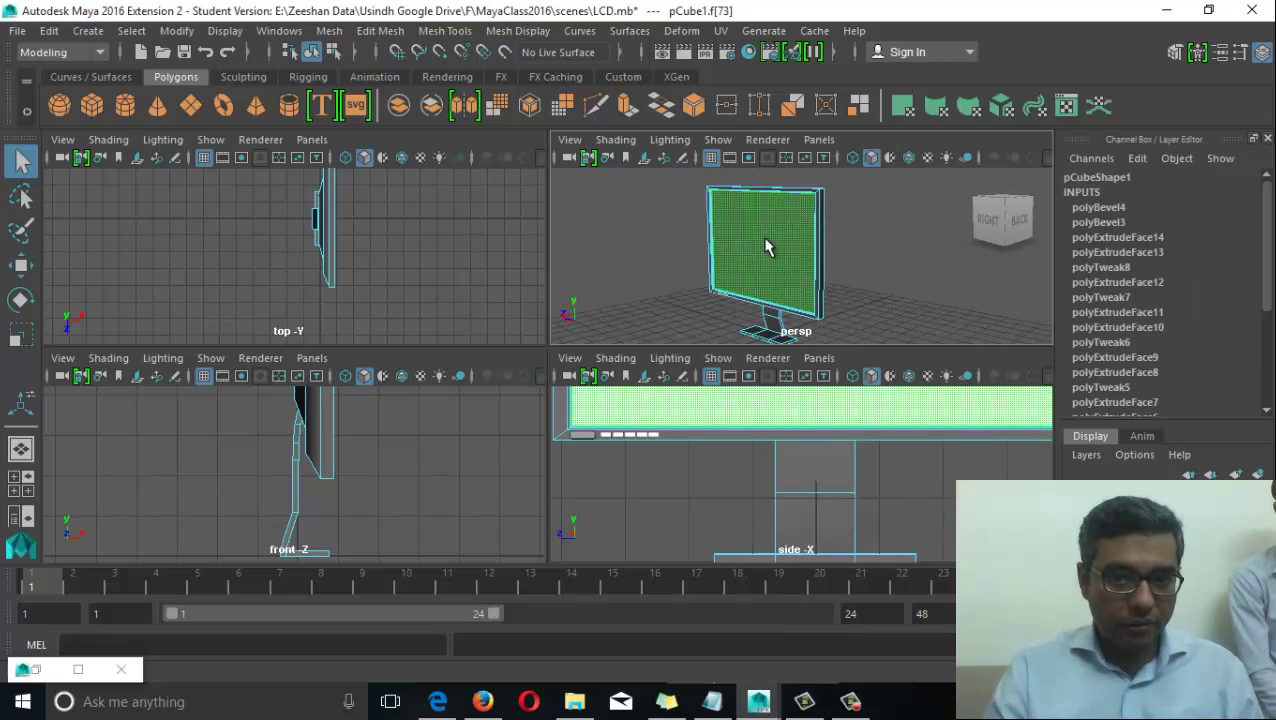
left_click(37, 671)
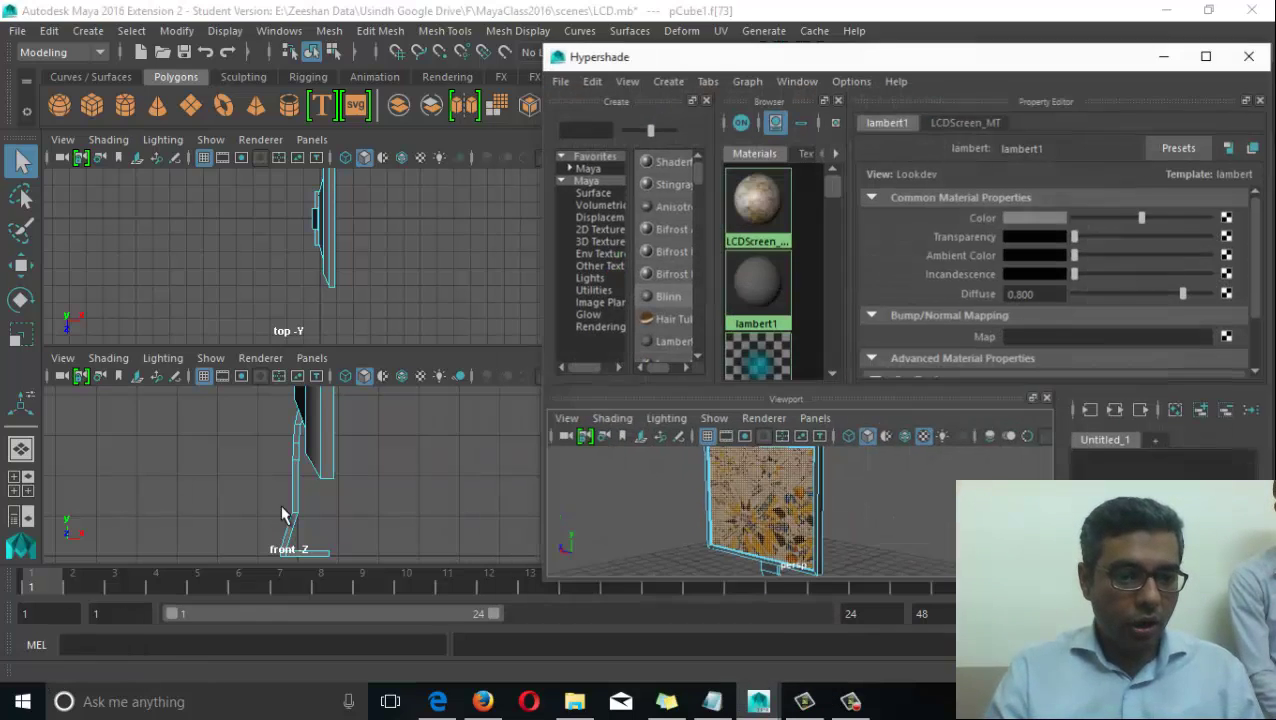
right_click_drag(760, 200, 752, 155)
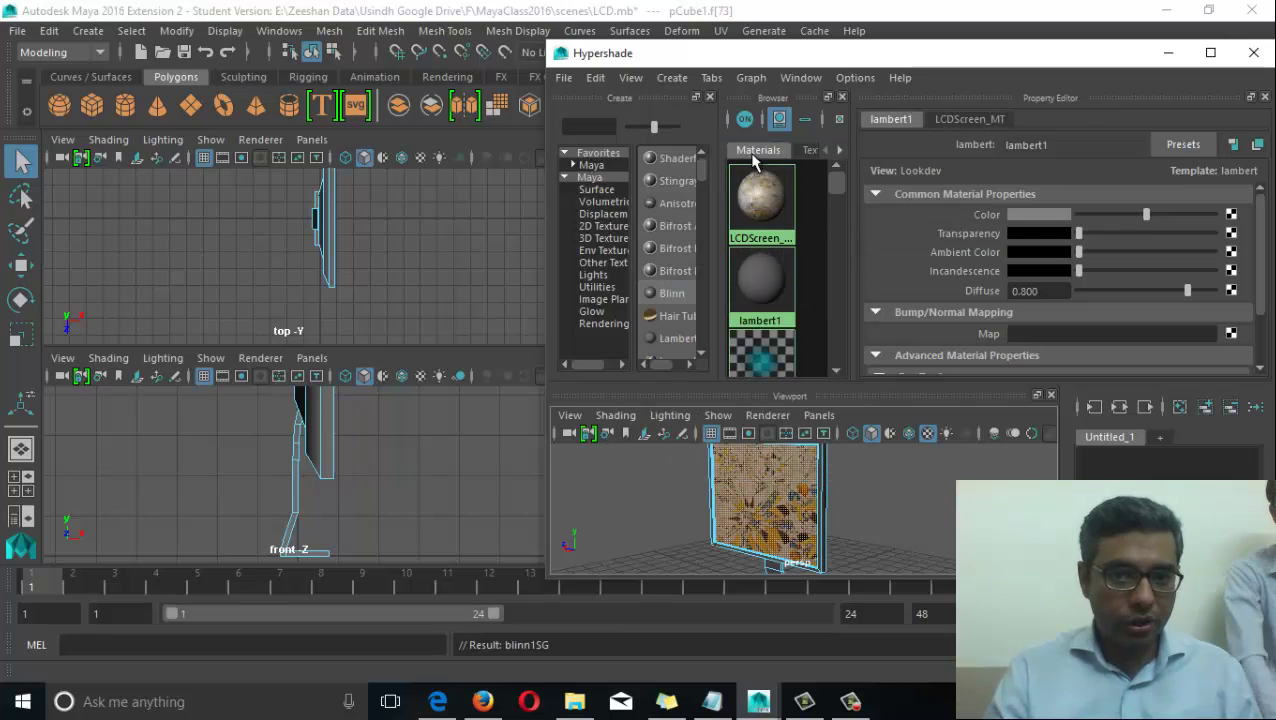
left_click(1170, 54)
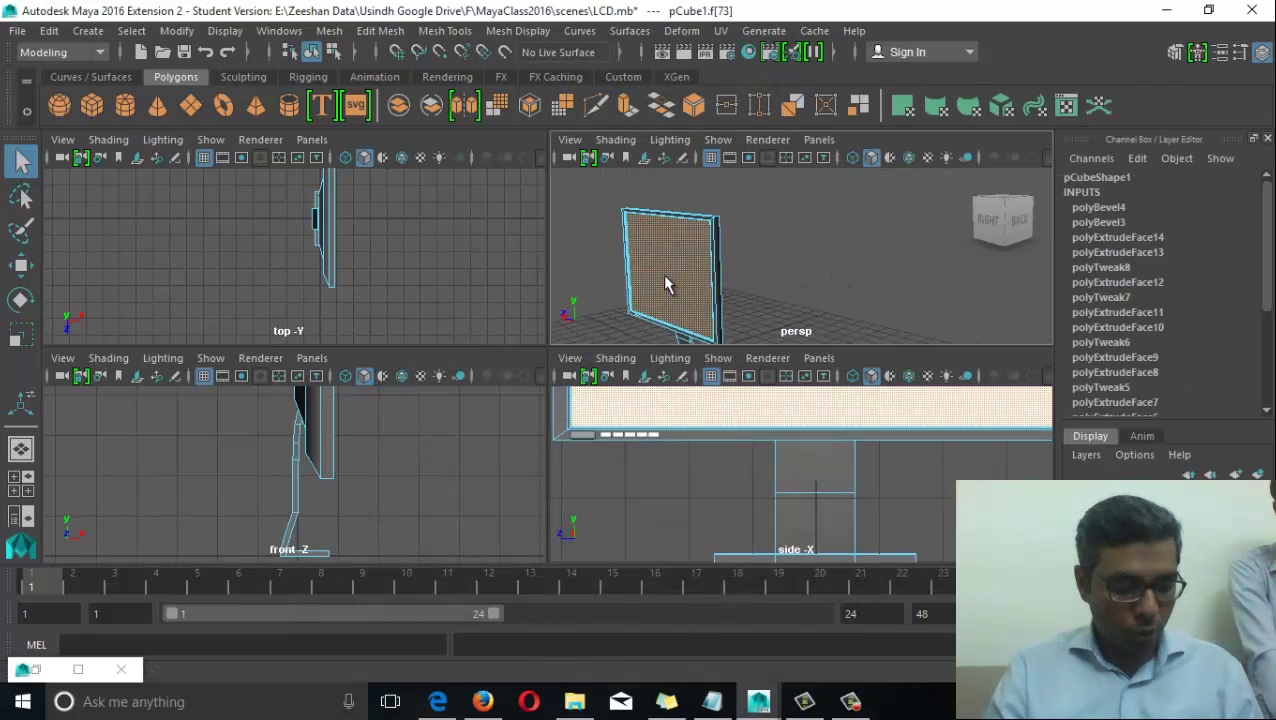
Maximize the perspective view, switch the monitor to Face mode and frame the screen.
left_click_drag(670, 283, 738, 286, "alt")
key("space")
middle_click_drag(535, 362, 650, 312, "alt")
left_click_drag(650, 312, 446, 300, "alt")
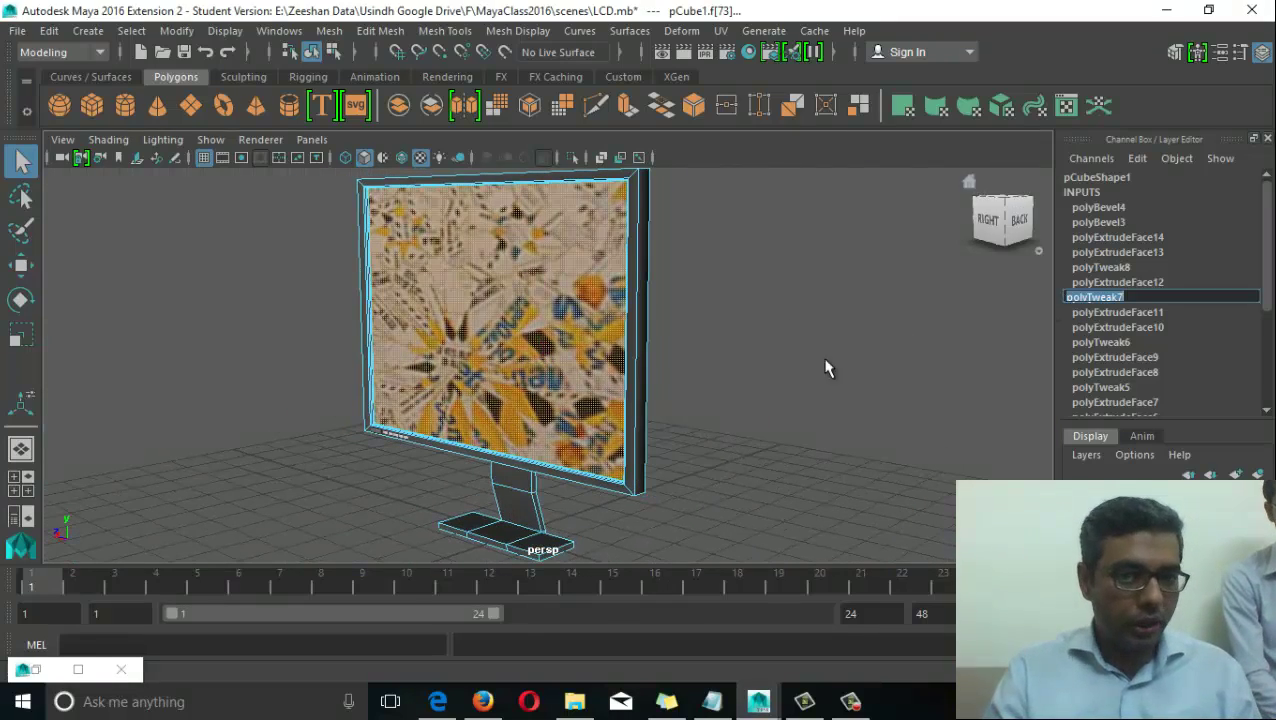
right_click(476, 362)
left_click(465, 233)
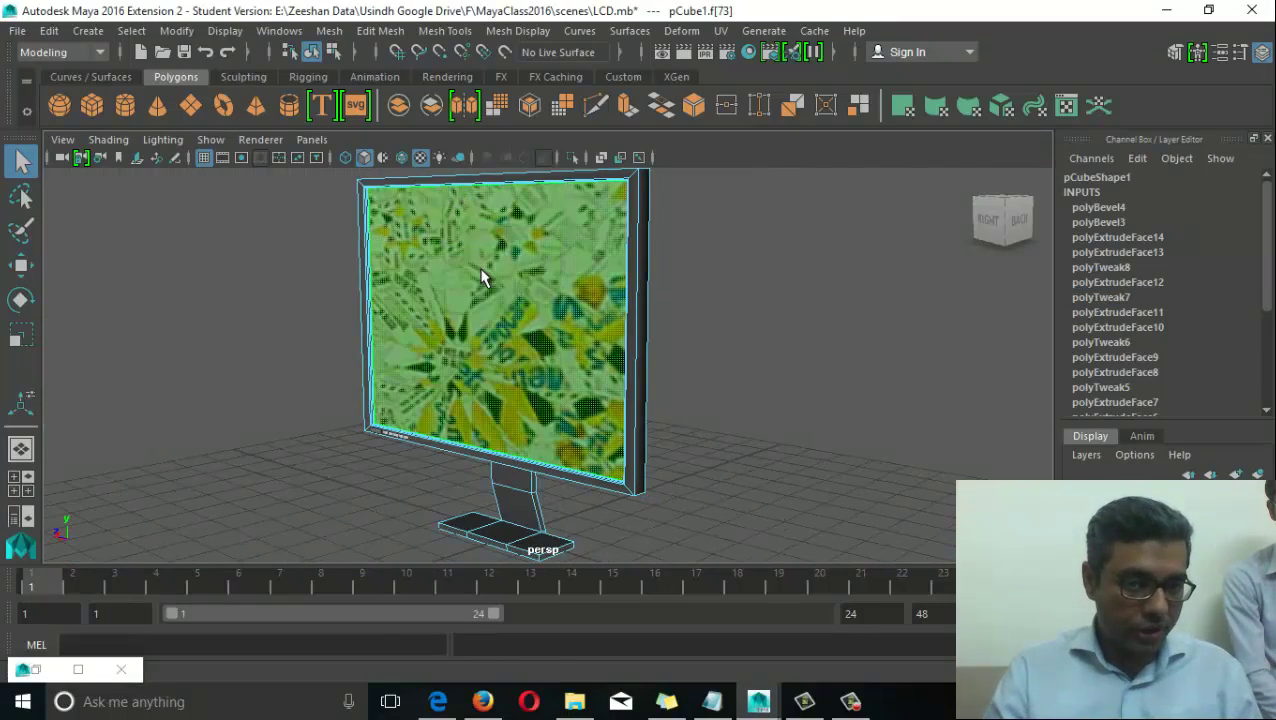
middle_click_drag(525, 342, 554, 395, "alt")
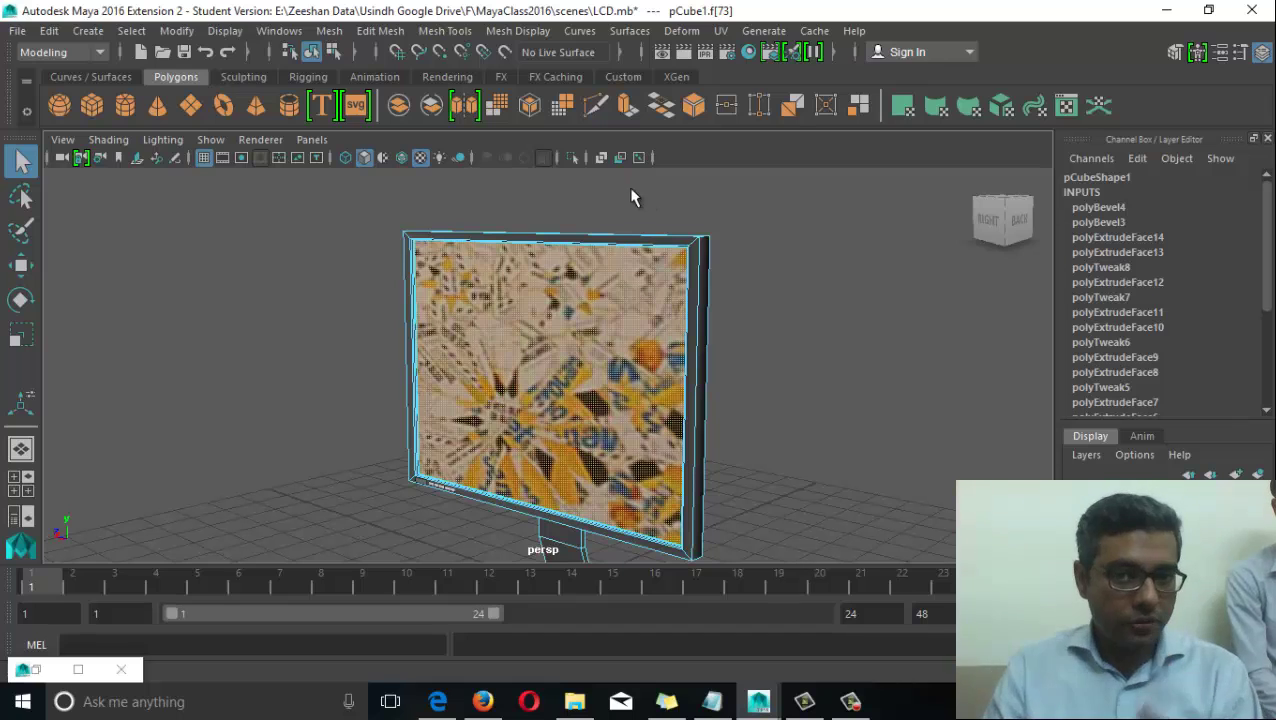
Open the UV > Planar options and apply a planar projection to the screen face.
left_click(718, 30)
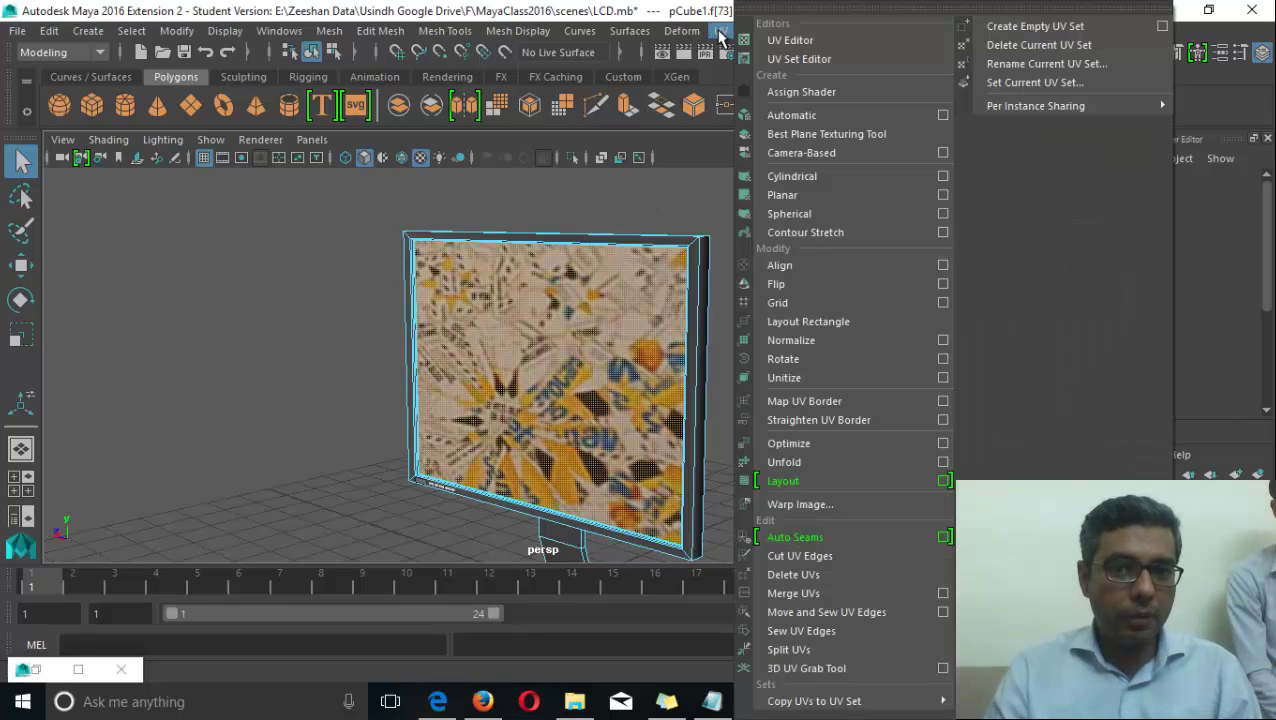
left_click(943, 196)
left_click_drag(797, 89, 925, 93)
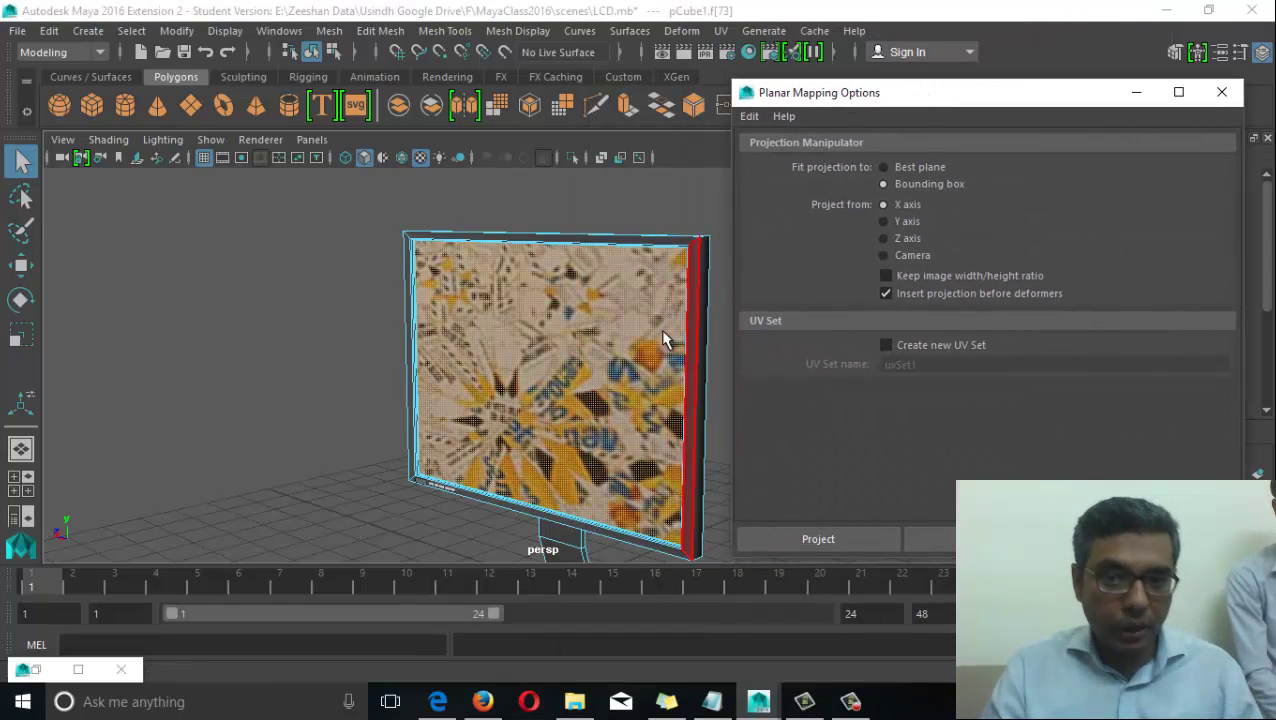
left_click_drag(604, 318, 470, 334, "alt")
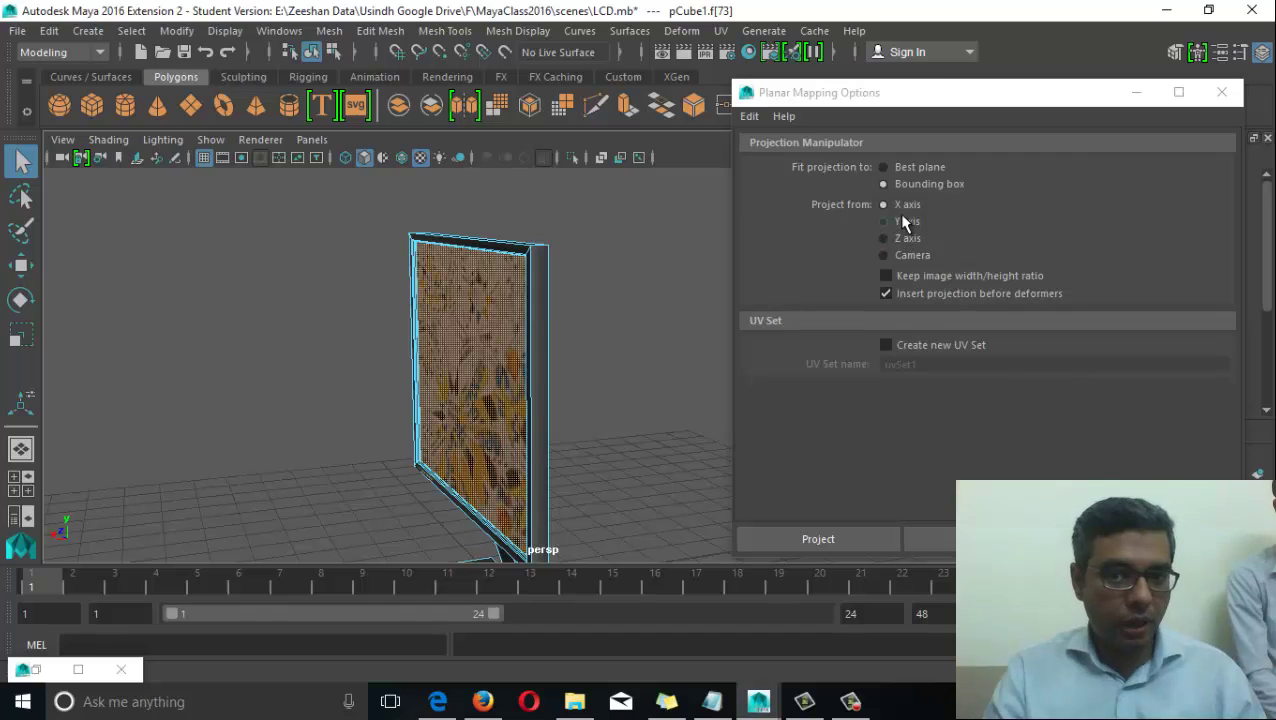
left_click(930, 539)
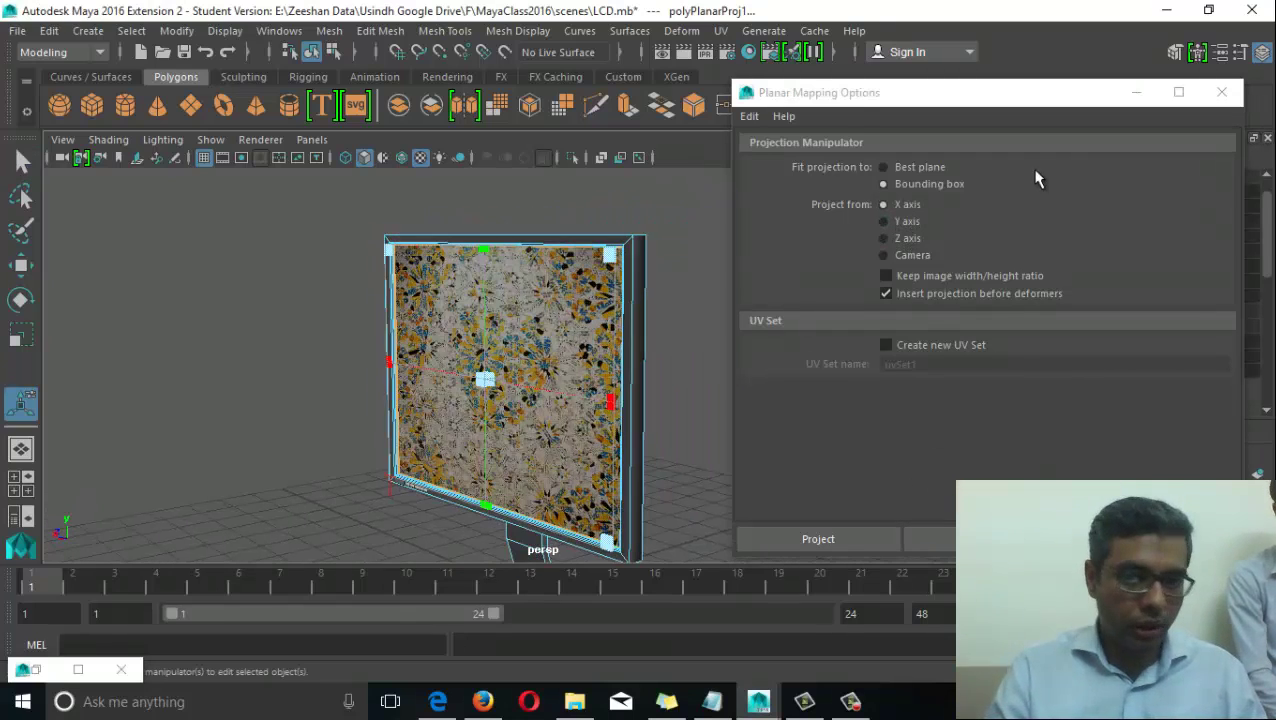
Try the Y-axis and camera projection settings, applying the camera-based projection.
left_click(905, 223)
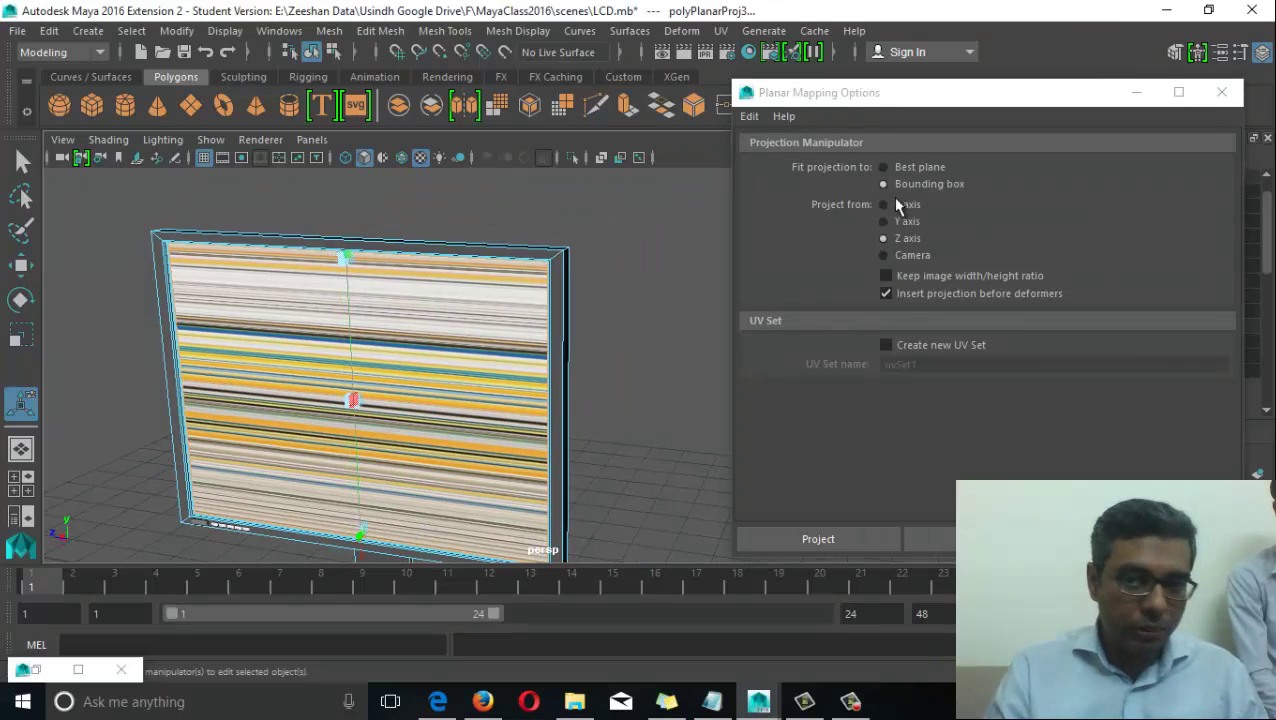
left_click(906, 259)
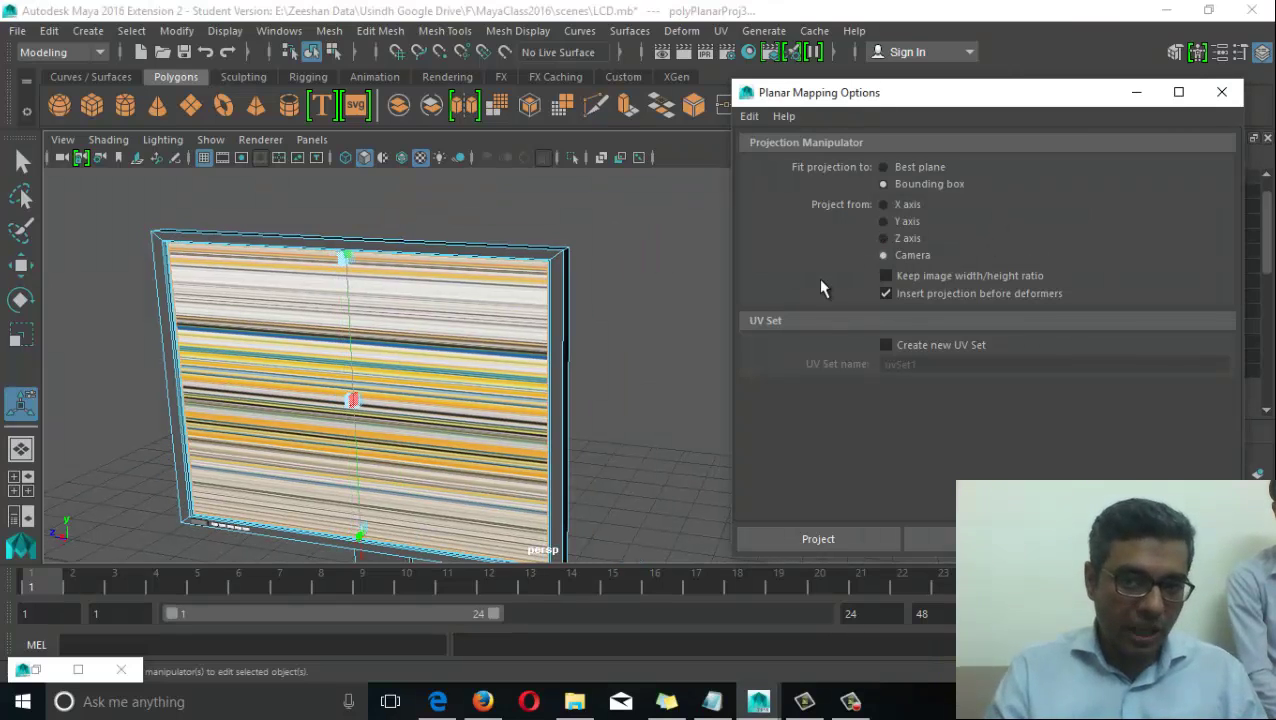
left_click_drag(383, 431, 427, 407, "alt")
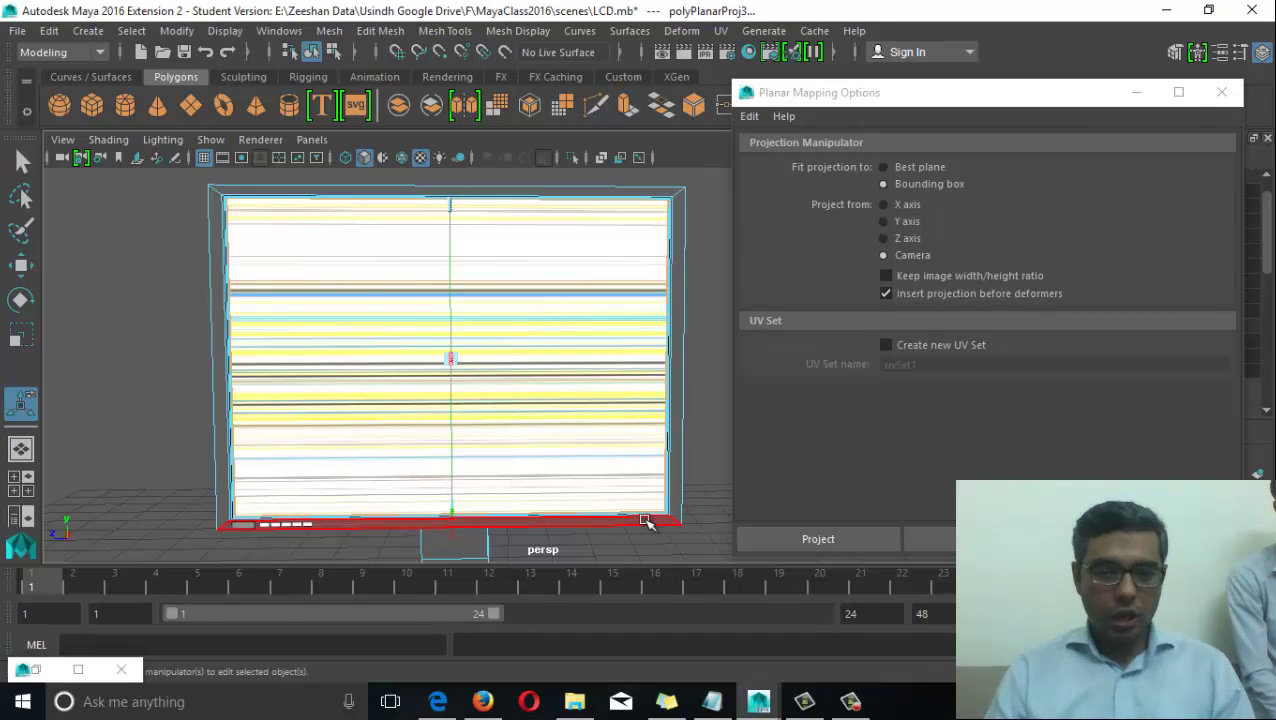
left_click_drag(561, 419, 460, 428, "alt")
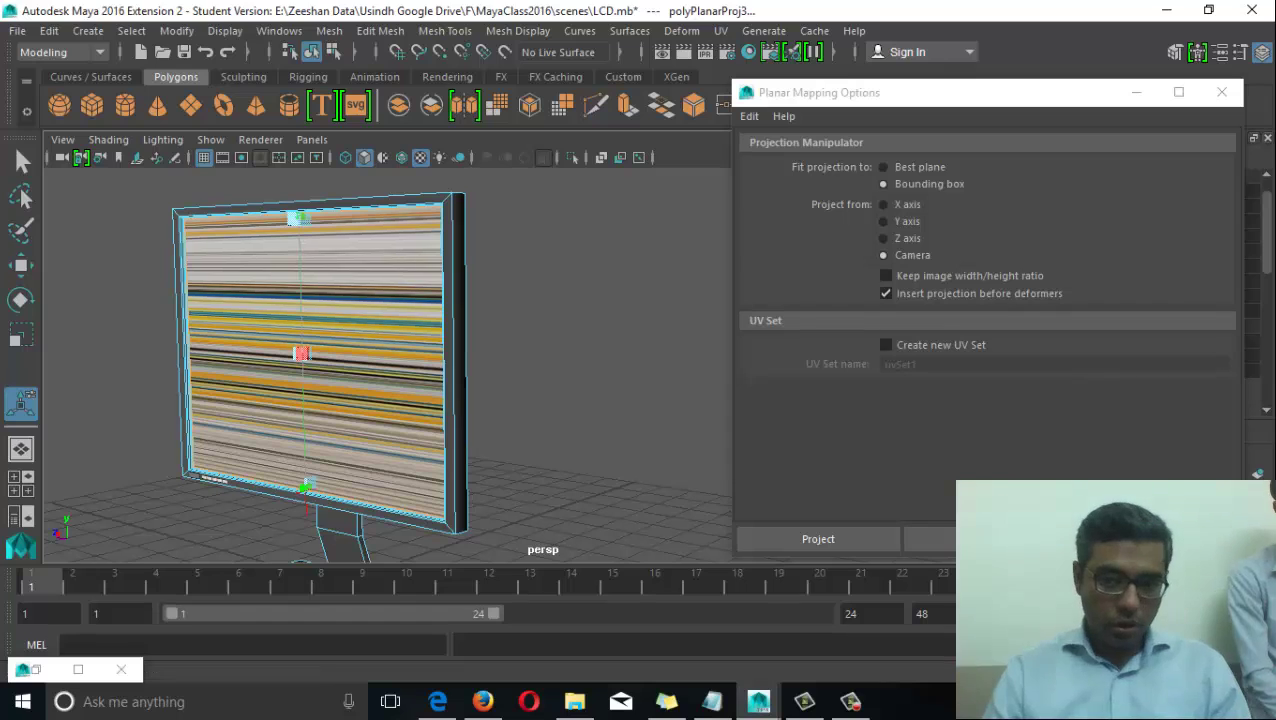
left_click(928, 539)
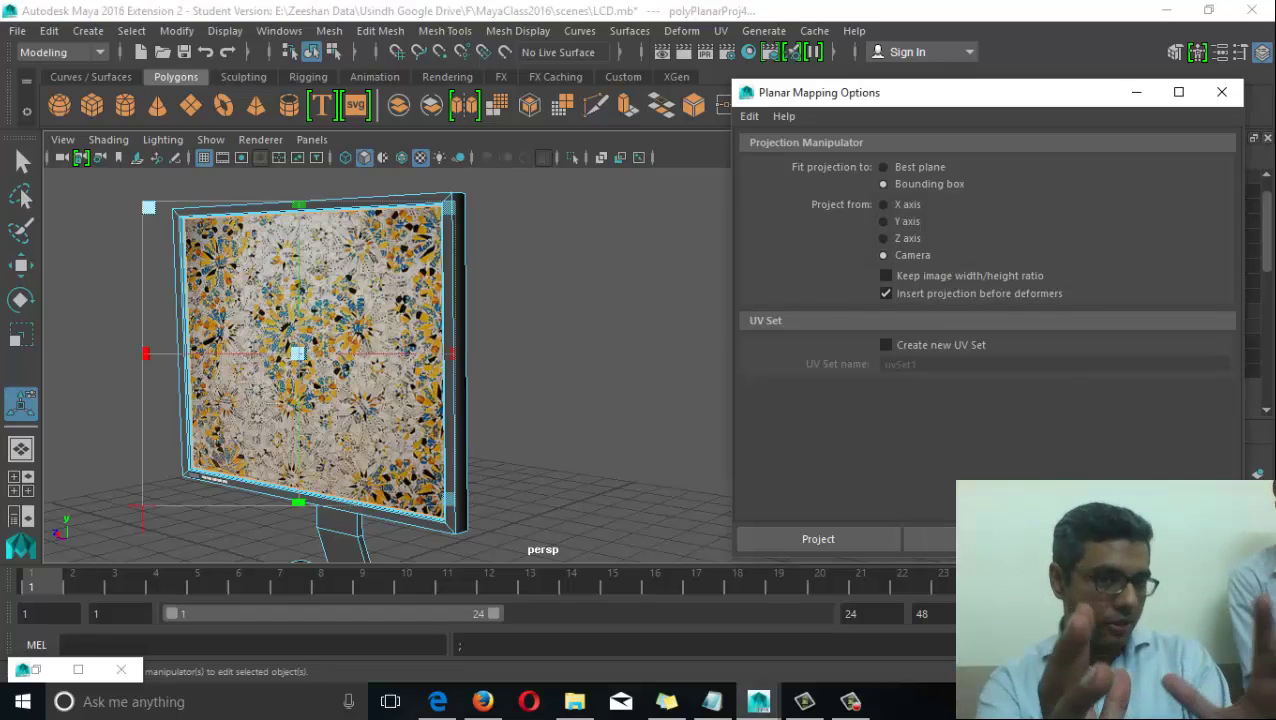
Apply another planar projection to the screen from a frontal view.
left_click_drag(492, 312, 382, 388, "alt")
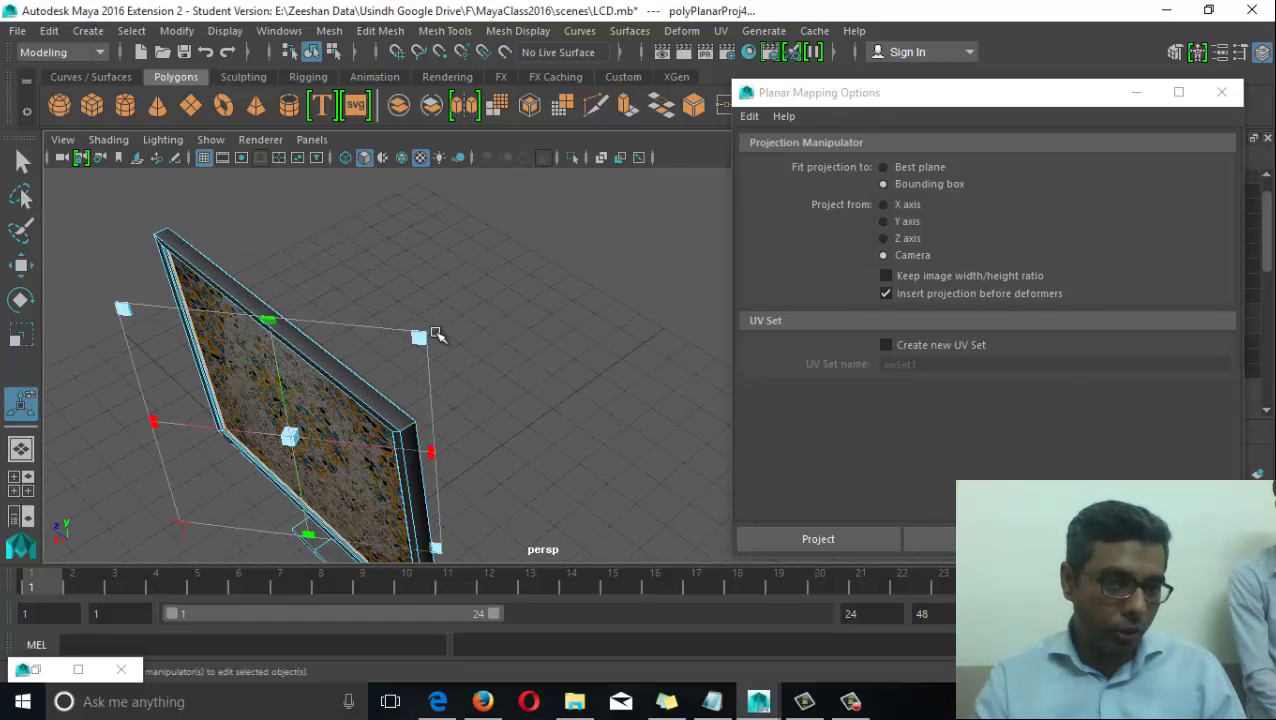
left_click_drag(262, 352, 440, 294, "alt")
left_click_drag(228, 444, 342, 396, "alt")
left_click(925, 539)
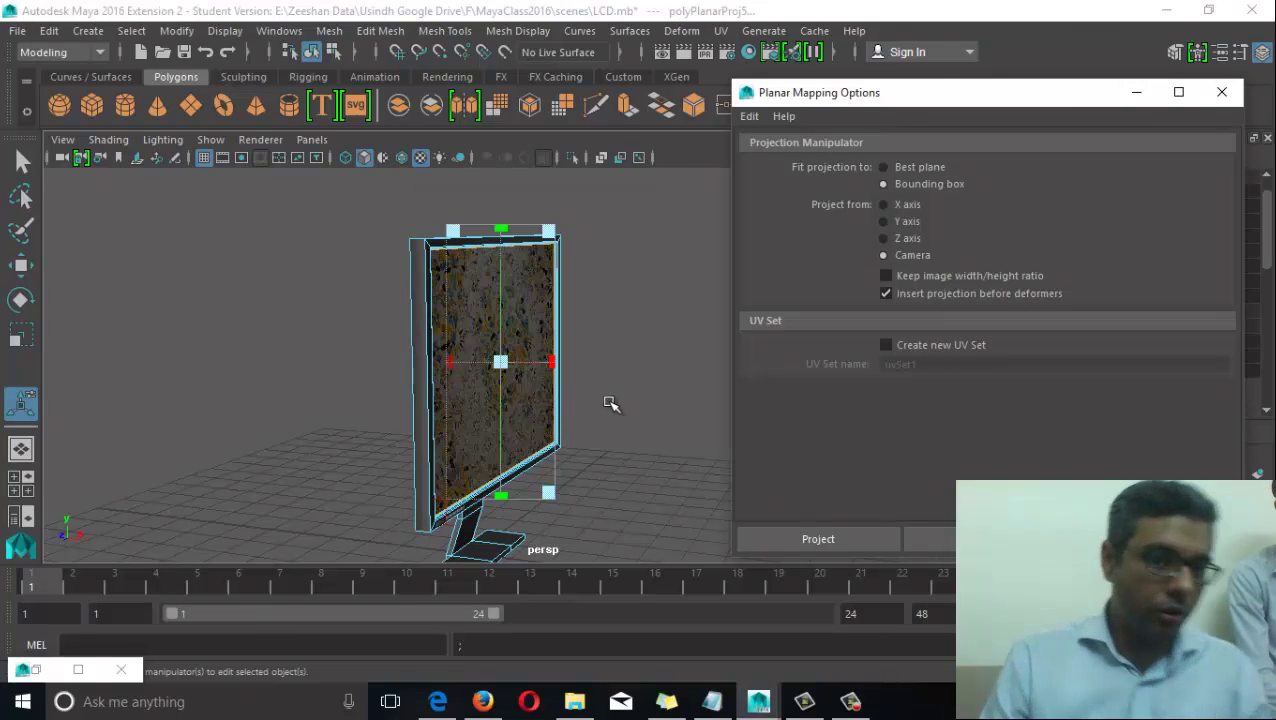
left_click_drag(607, 402, 563, 408, "alt")
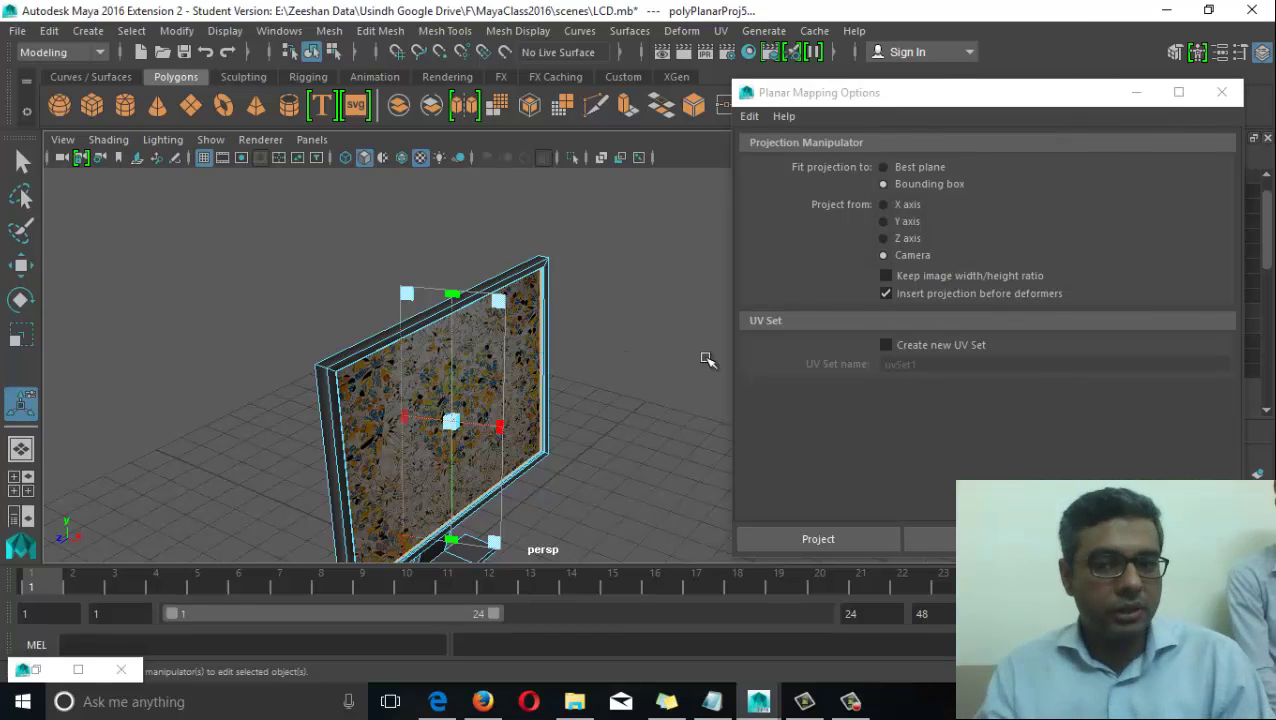
left_click_drag(421, 394, 404, 394, "alt")
Apply an X-axis planar projection so the image fits the screen evenly.
key("w")
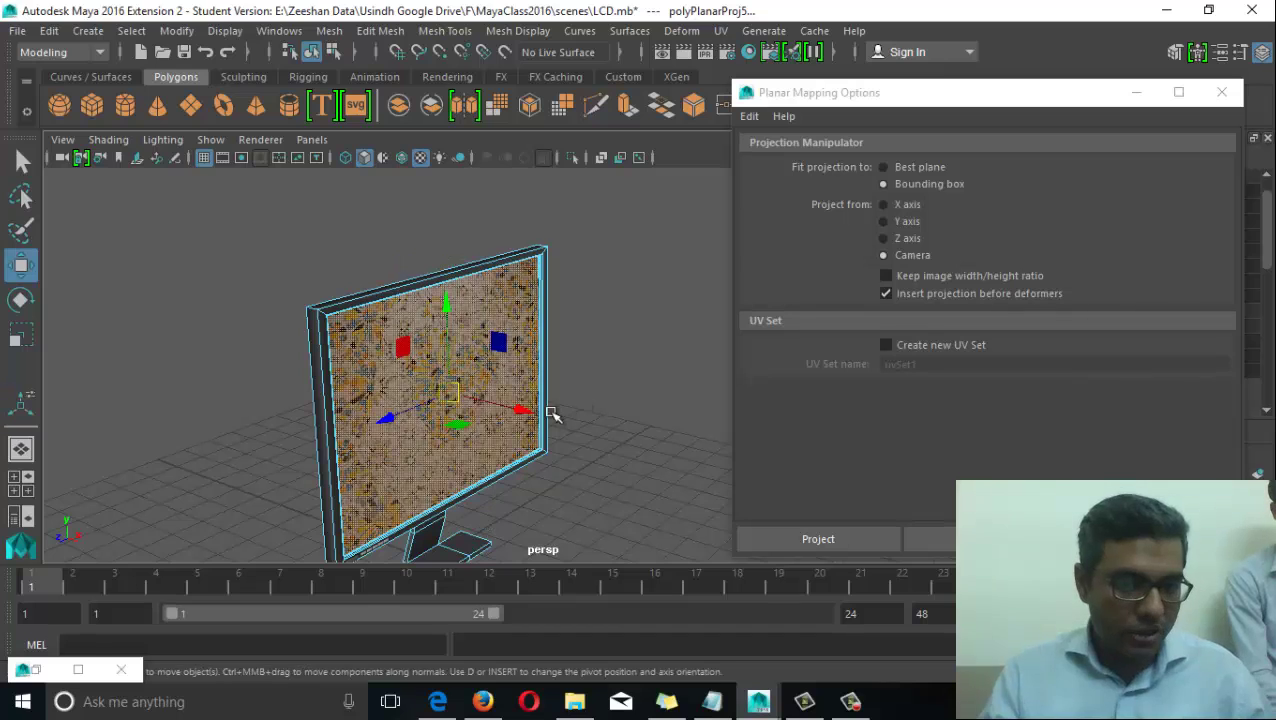
left_click_drag(482, 430, 490, 375, "alt")
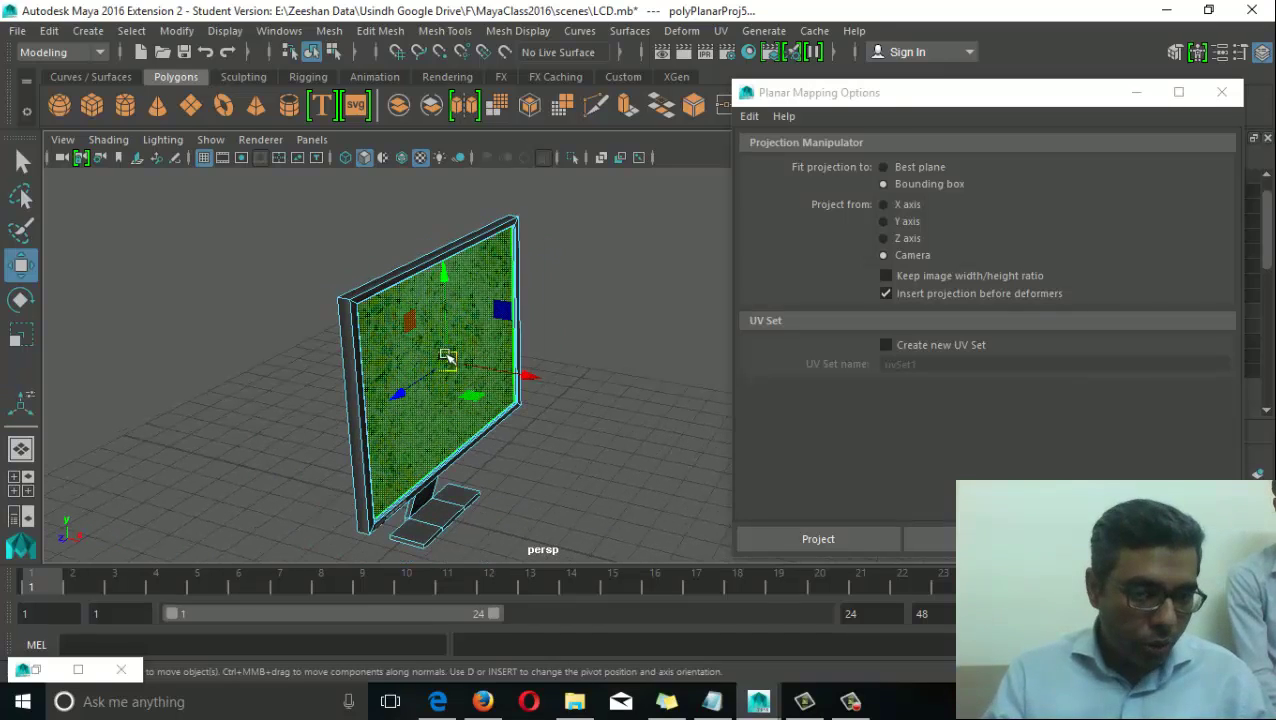
left_click(886, 205)
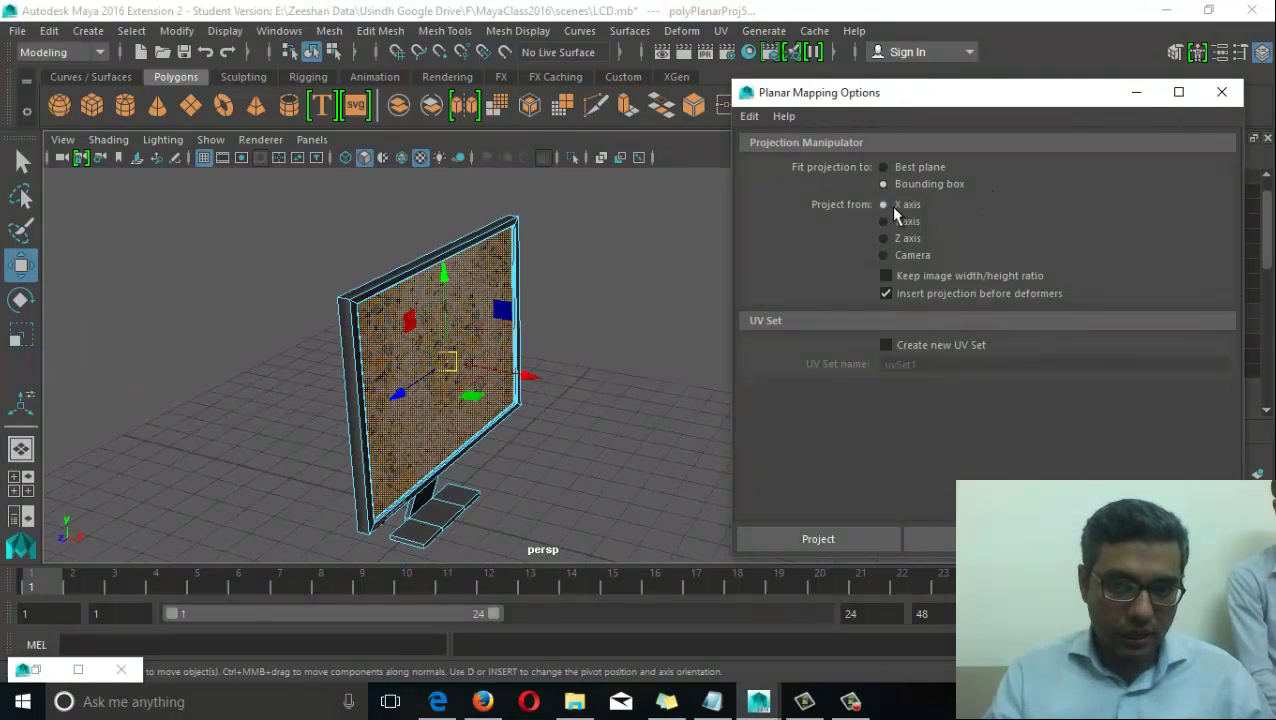
left_click(975, 539)
left_click_drag(495, 480, 550, 447, "alt")
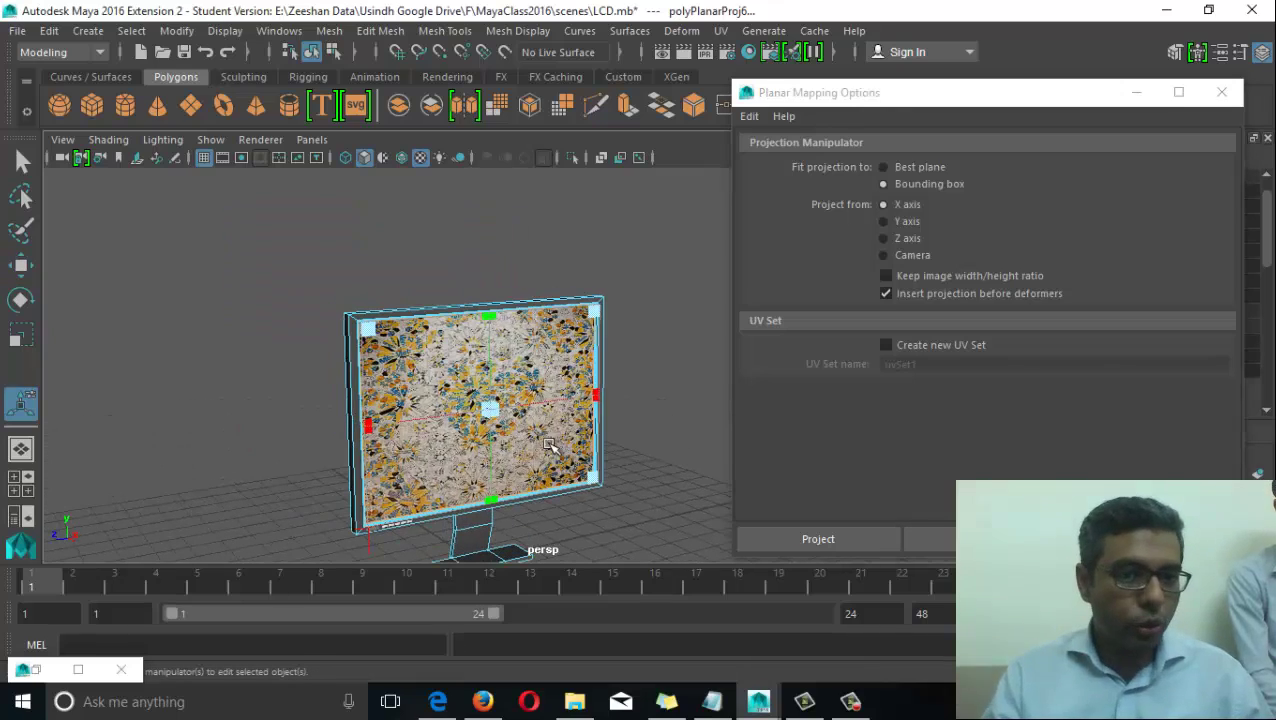
right_click_drag(462, 440, 662, 455, "alt")
Return the monitor to object mode and close the Planar Mapping Options.
key("q")
right_click_drag(484, 383, 594, 154)
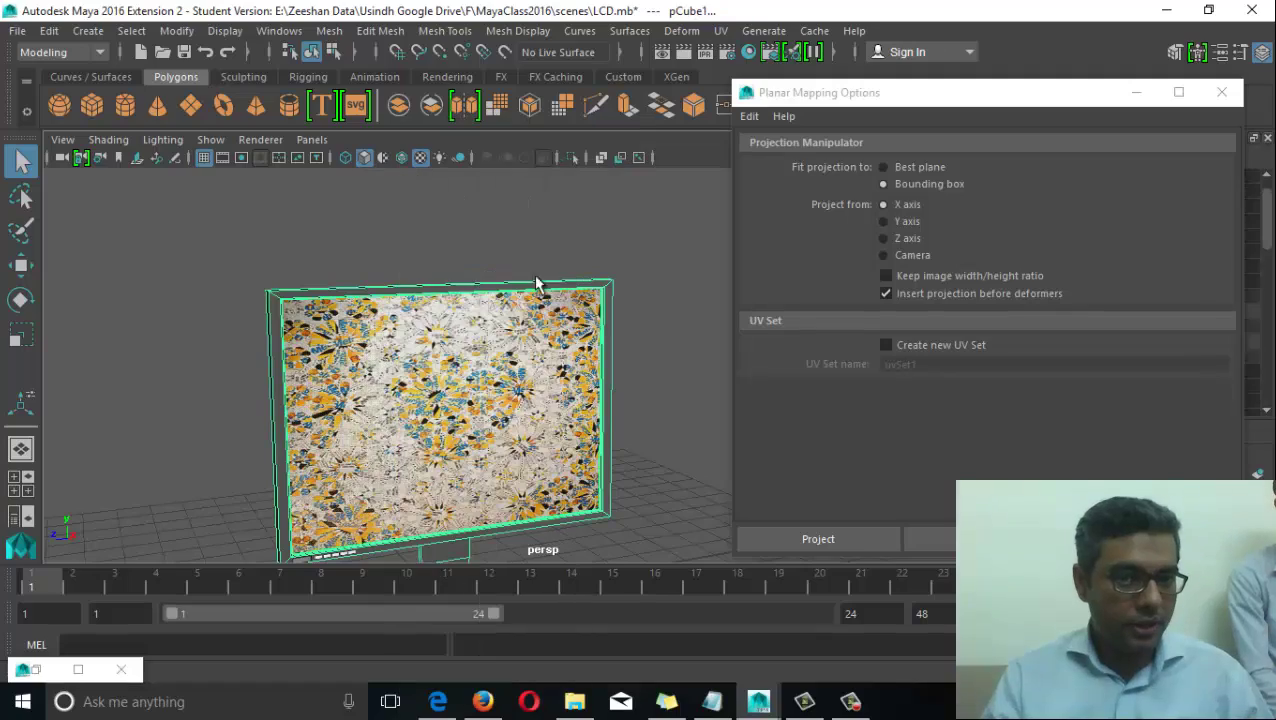
left_click(645, 425)
left_click_drag(610, 425, 550, 420, "alt")
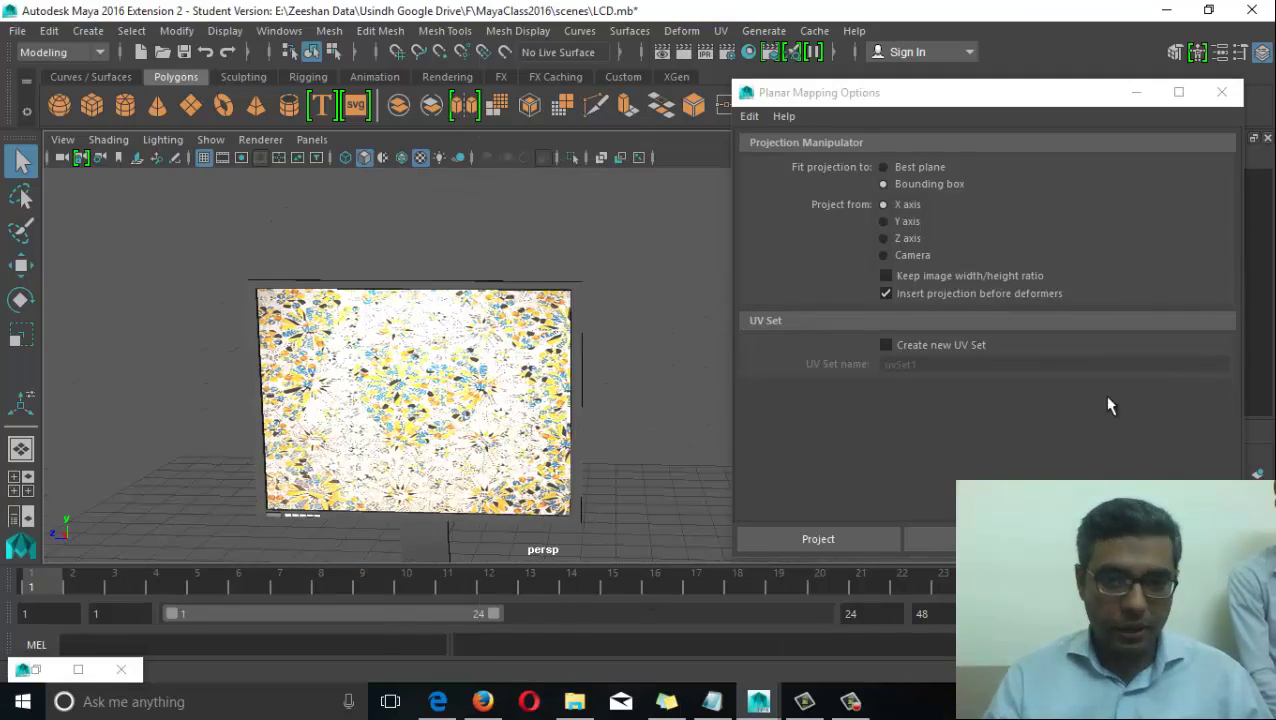
left_click(1221, 92)
Restore the Hypershade and maximize it to full screen.
left_click(57, 668)
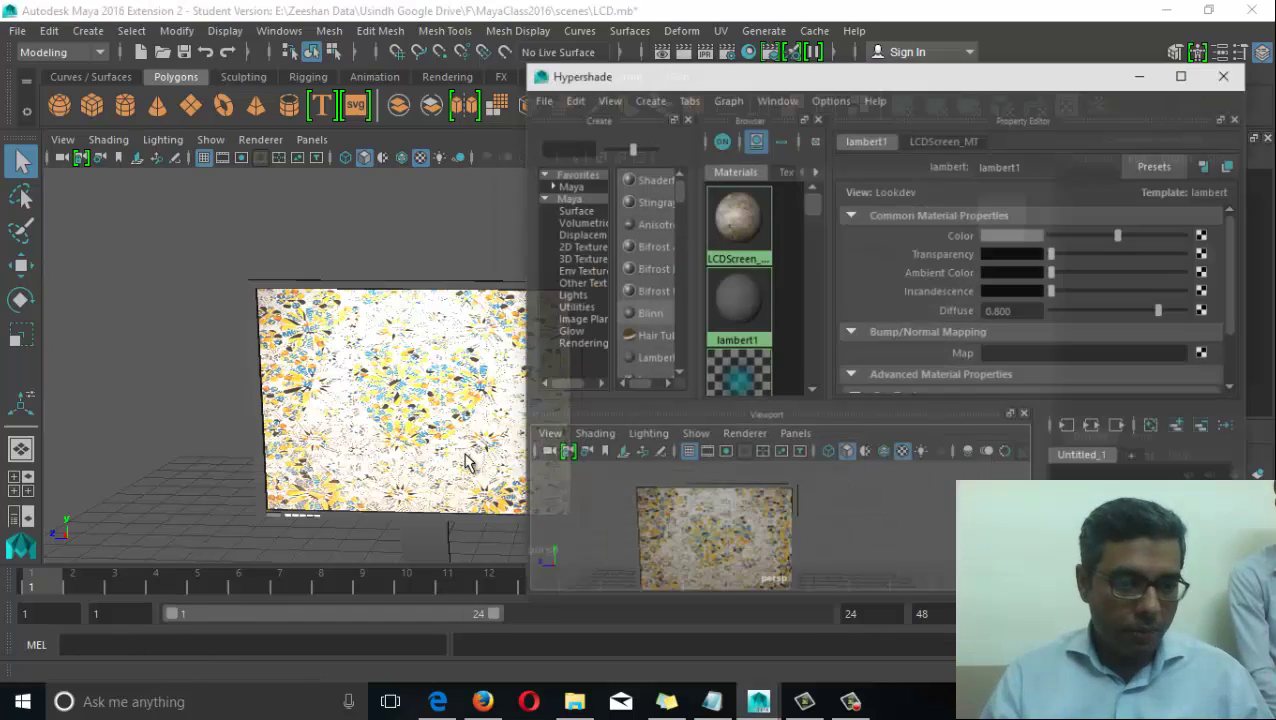
double_click(963, 54)
left_click_drag(389, 413, 355, 618, "alt")
middle_click_drag(840, 603, 801, 566, "alt")
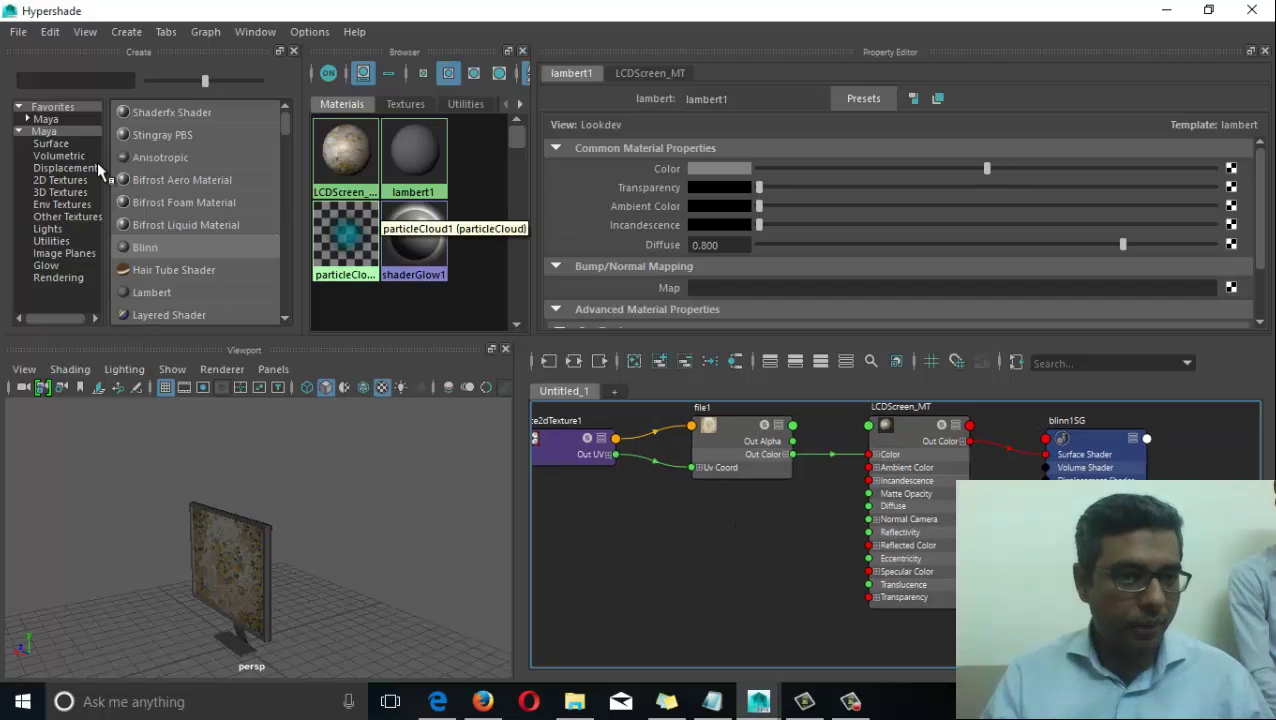
right_click_drag(234, 541, 422, 459, "alt")
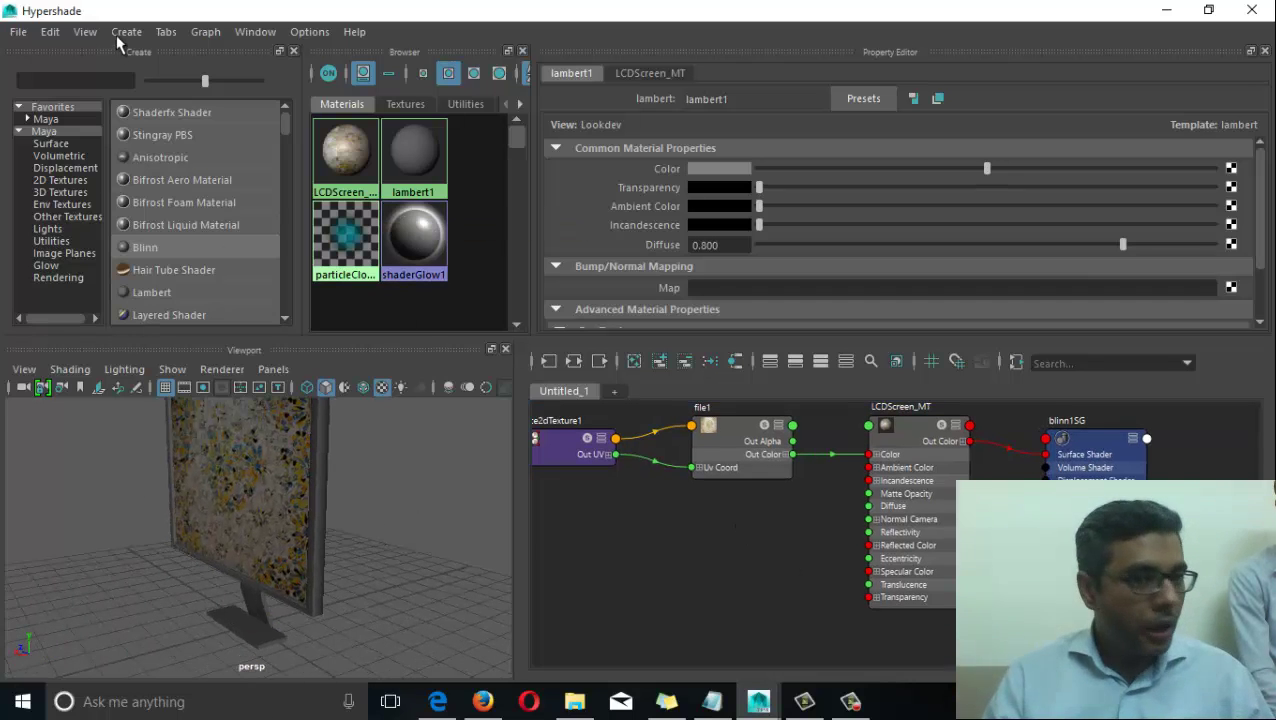
Create a new Blinn material and rename it from blinn2 to LCDCover_MT.
left_click(158, 247)
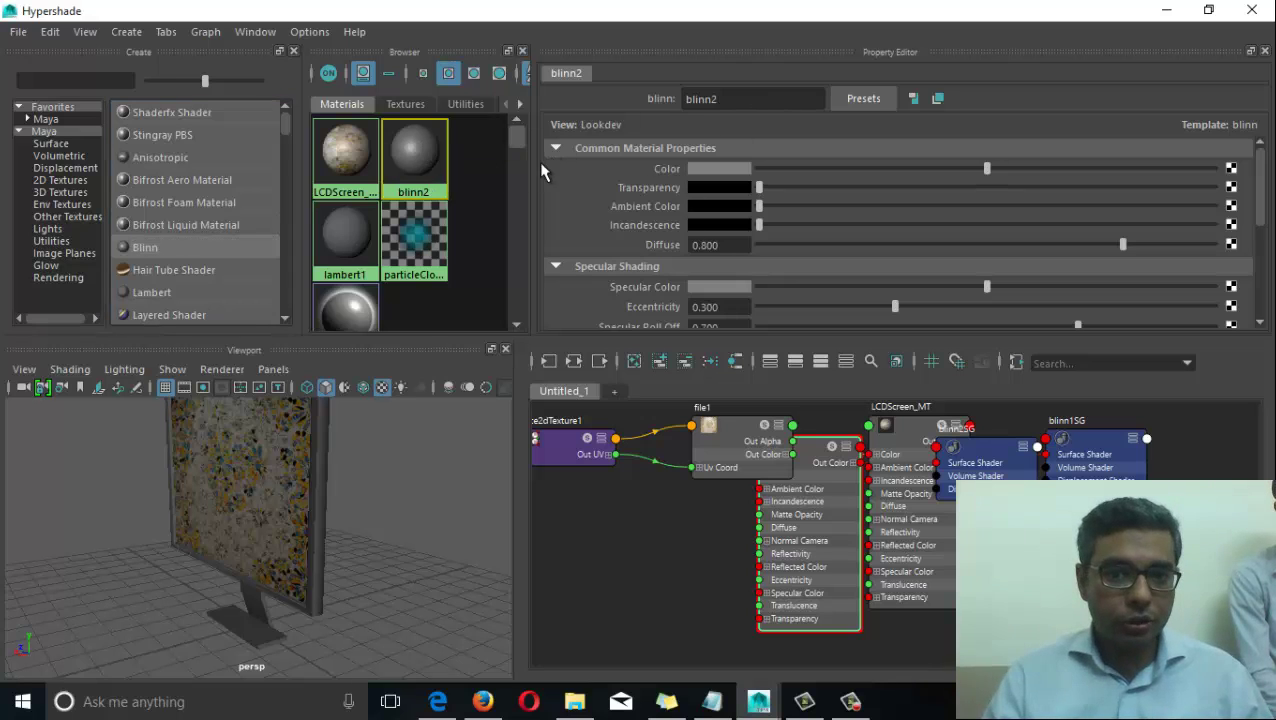
left_click_drag(532, 168, 592, 170)
left_click_drag(524, 405, 579, 398)
double_click(793, 98)
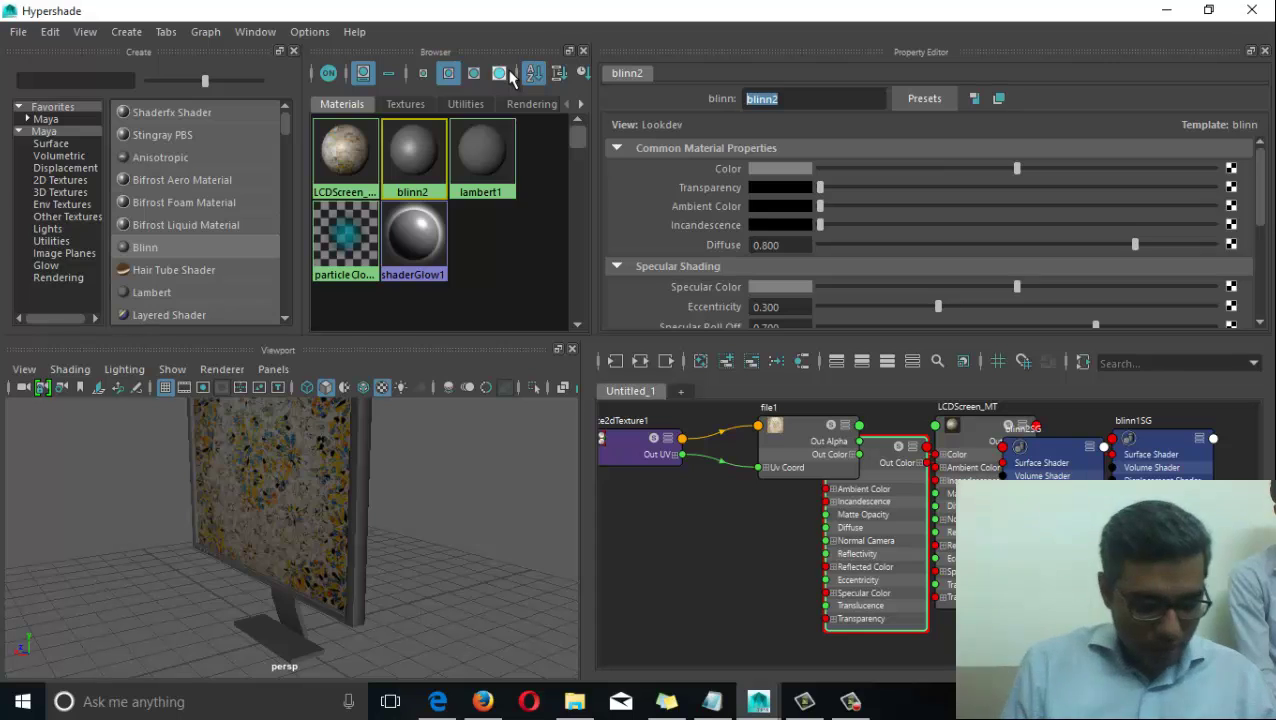
type("l")
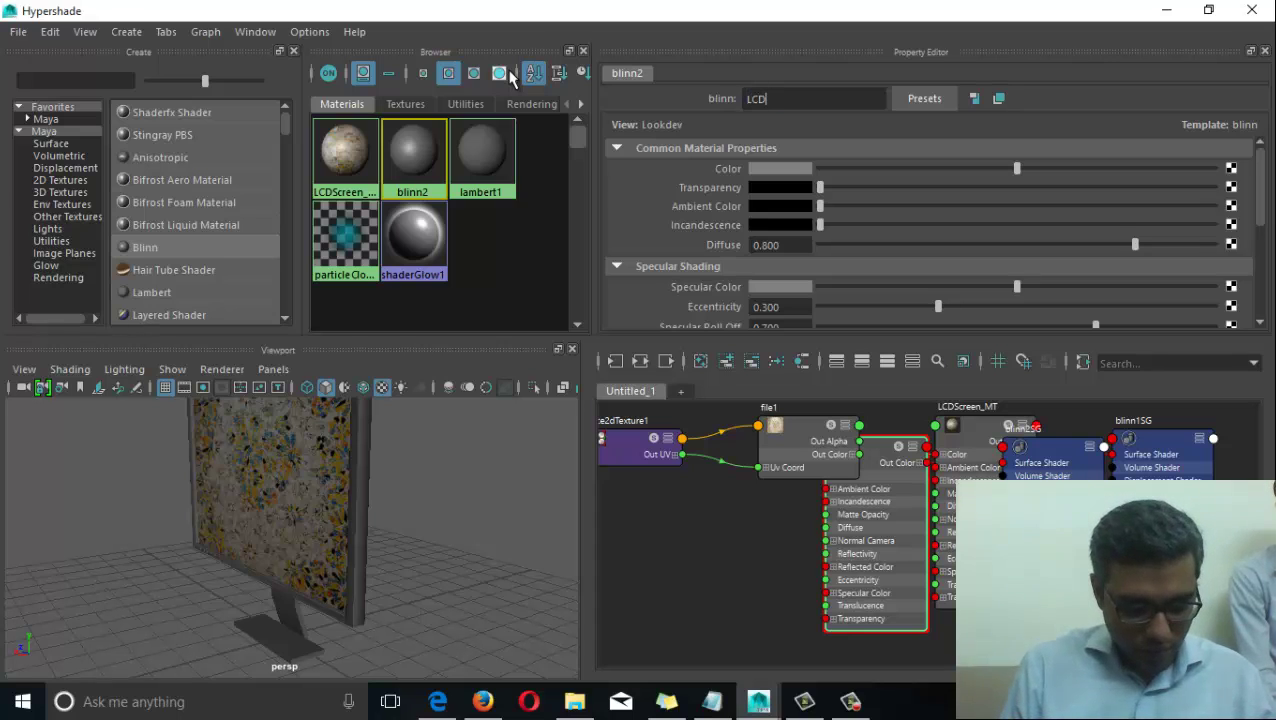
type("CD")
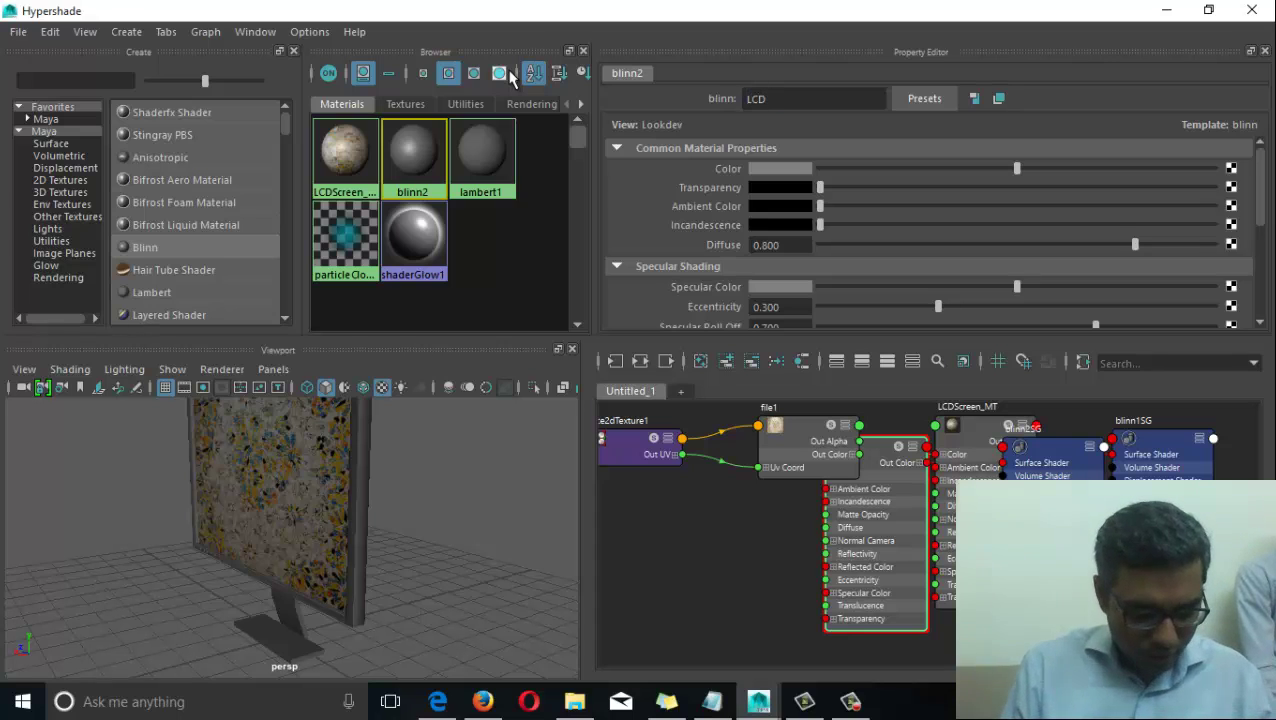
type("Cover_")
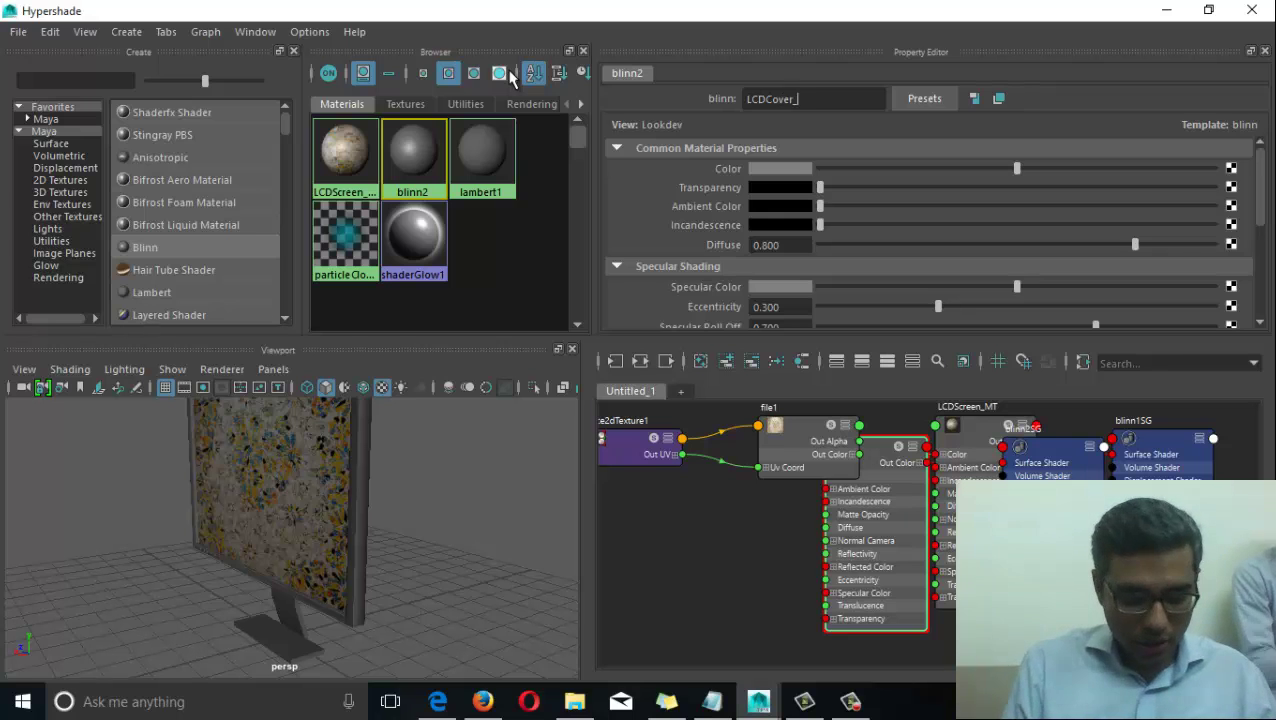
type("MT")
key("Return")
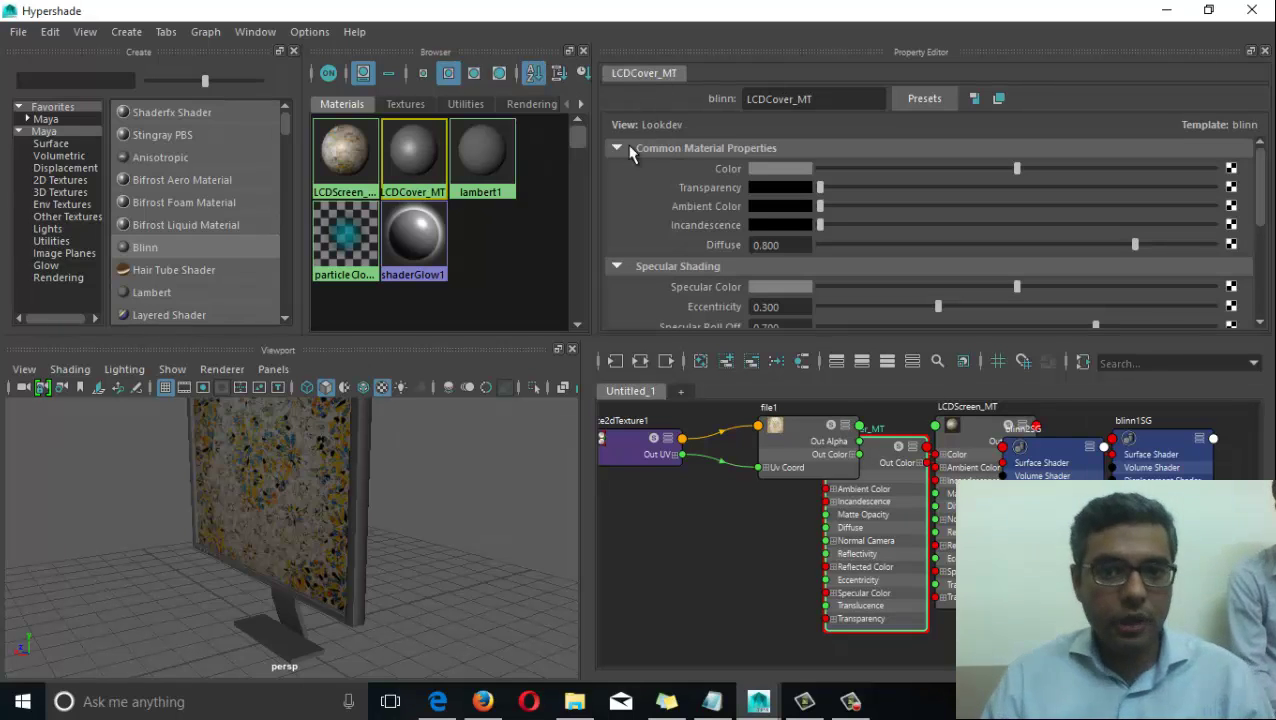
Set LCDCover_MT's colour to dark grey (V 0.133) and raise its ambient colour slightly.
left_click(800, 170)
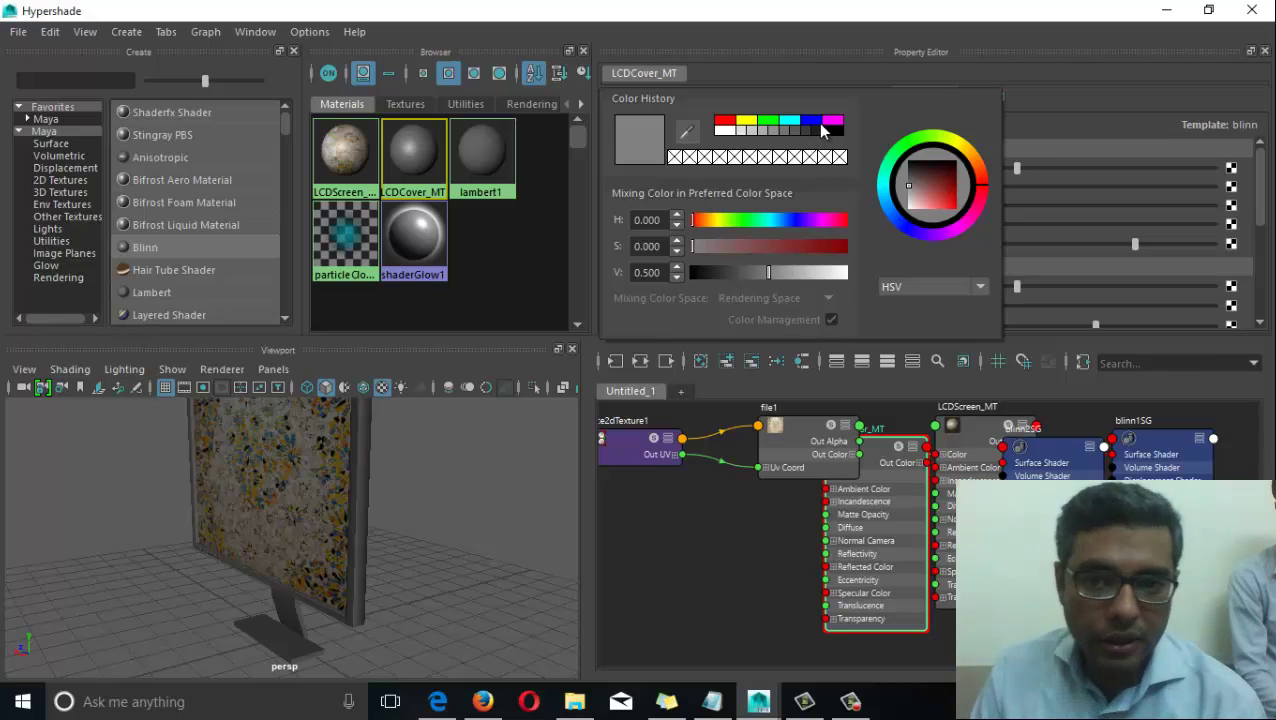
left_click(836, 131)
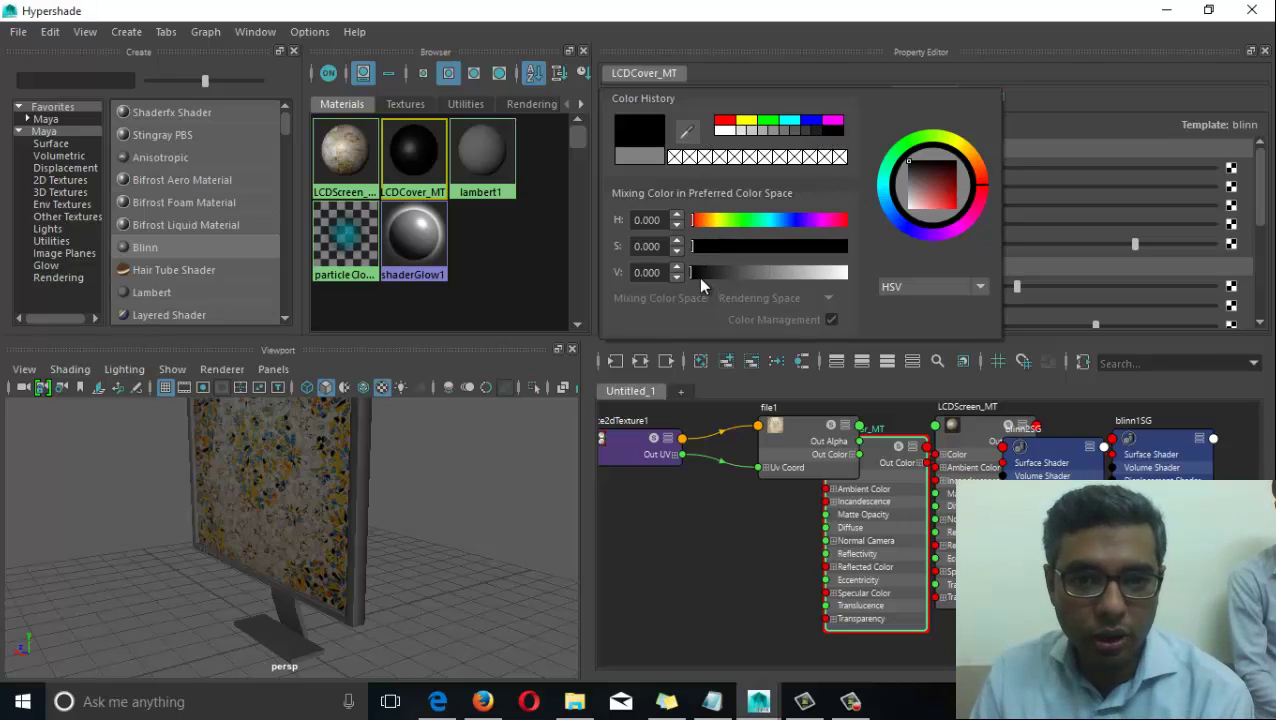
left_click_drag(699, 274, 714, 274)
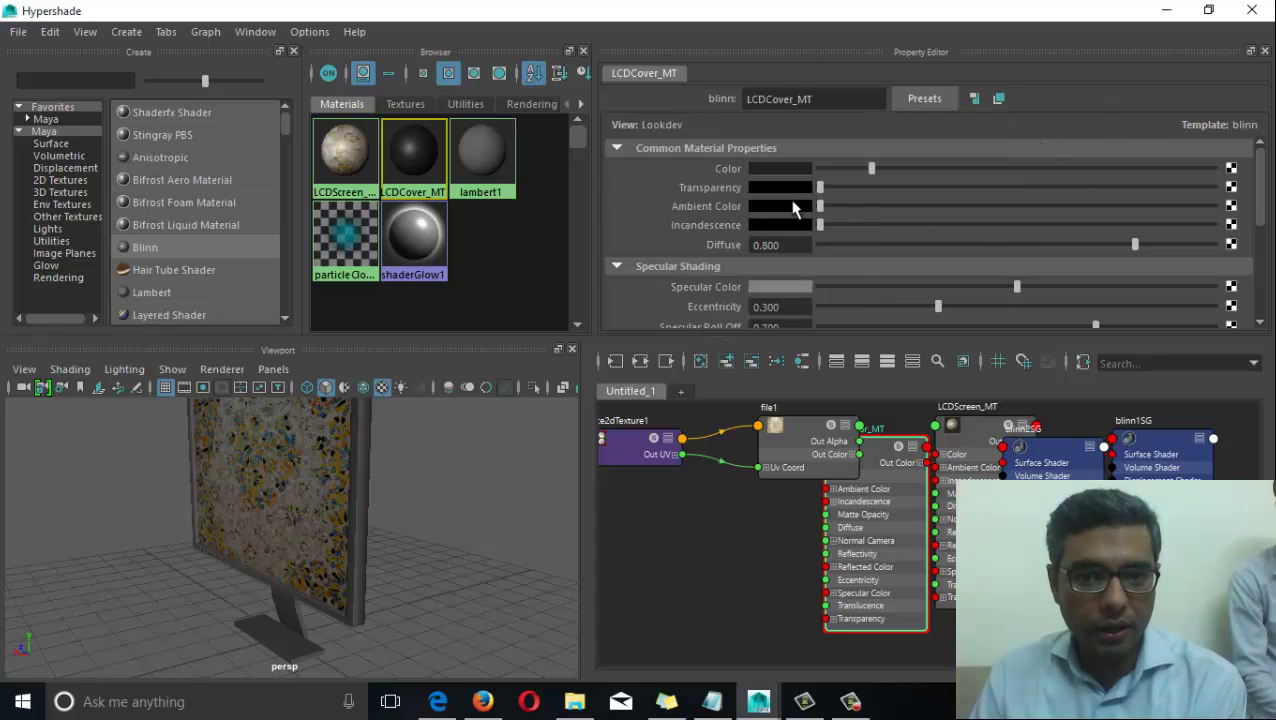
left_click_drag(820, 207, 843, 207)
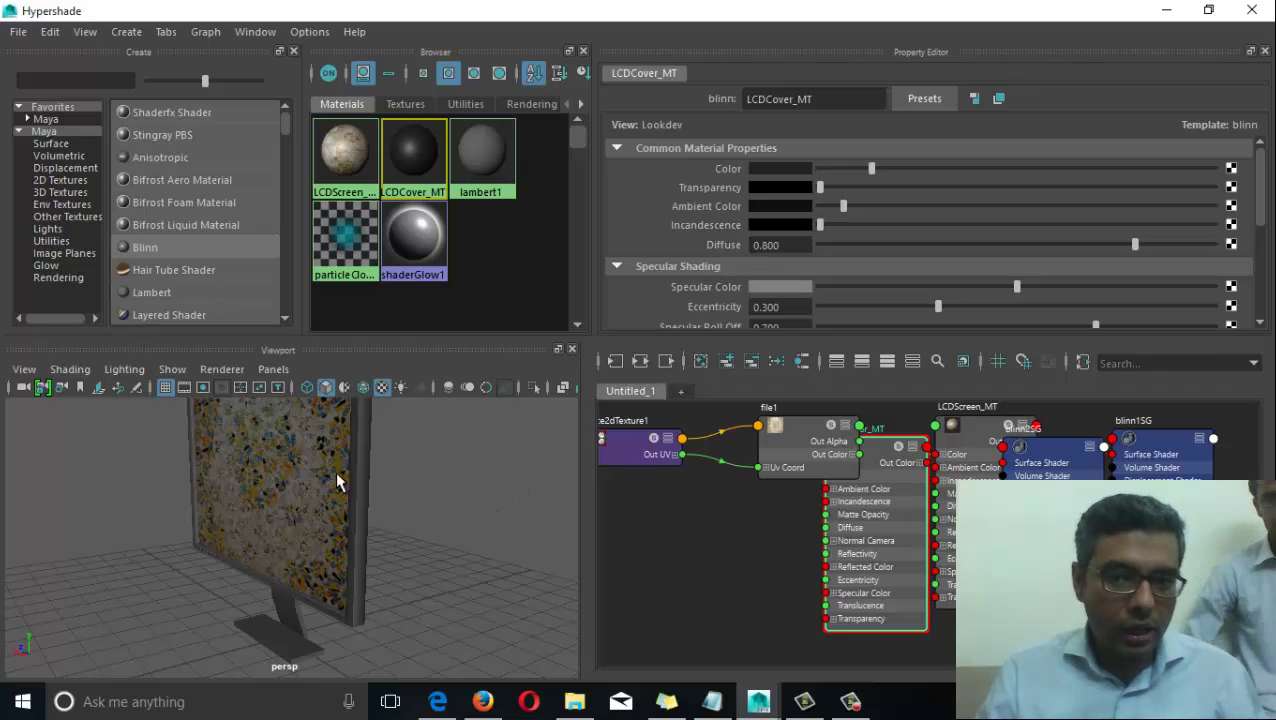
Select the monitor from the front and switch it to Face selection.
left_click_drag(567, 401, 319, 583, "alt")
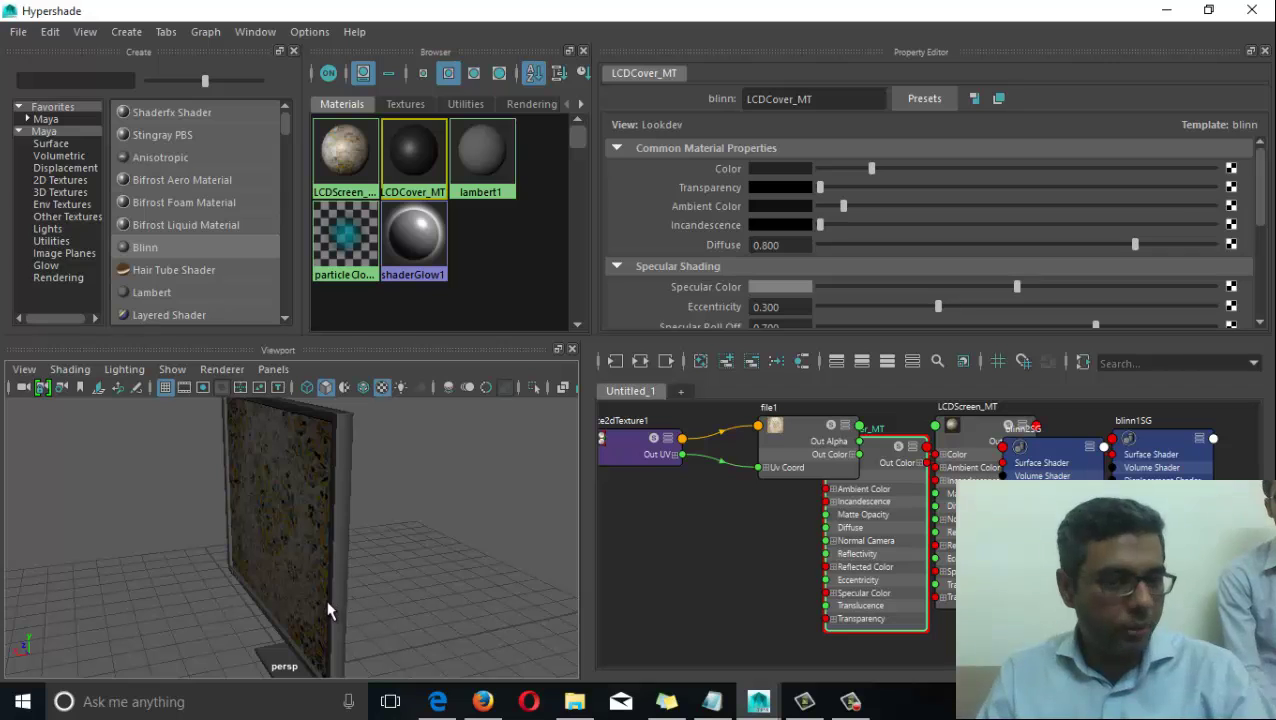
left_click_drag(467, 561, 424, 497, "alt")
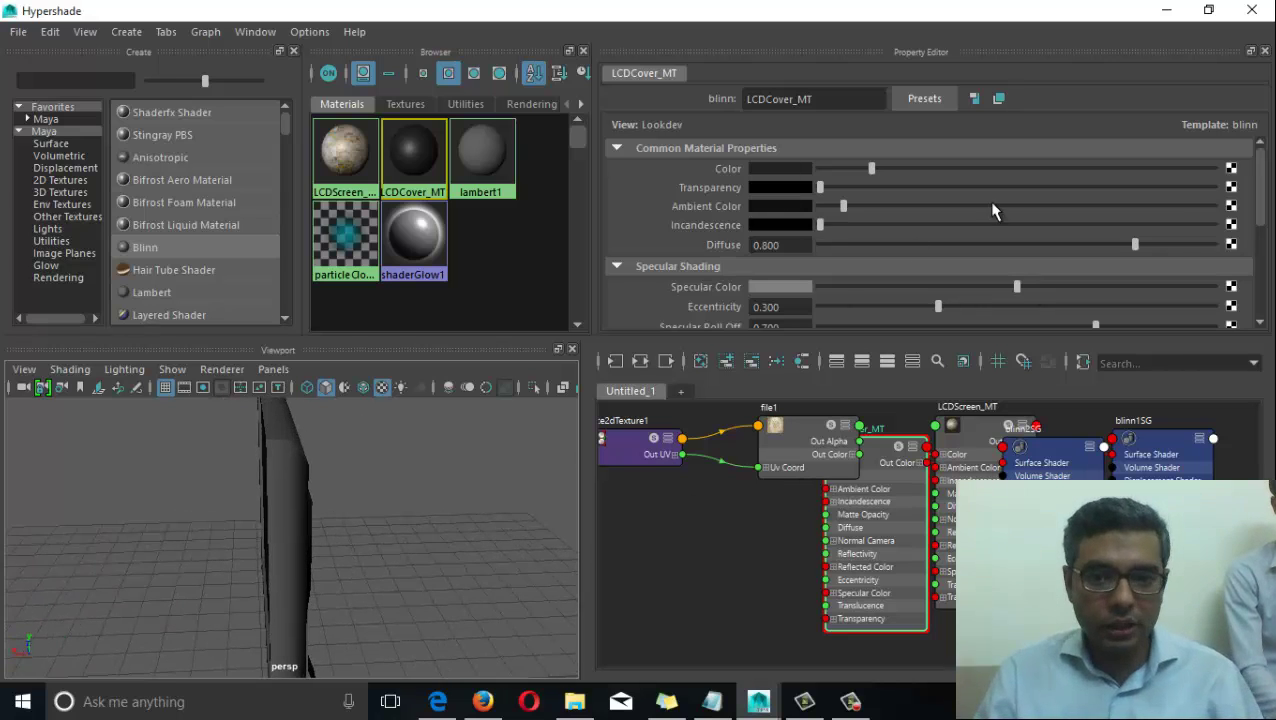
left_click_drag(234, 522, 364, 504, "alt")
left_click(397, 466)
right_click(397, 466)
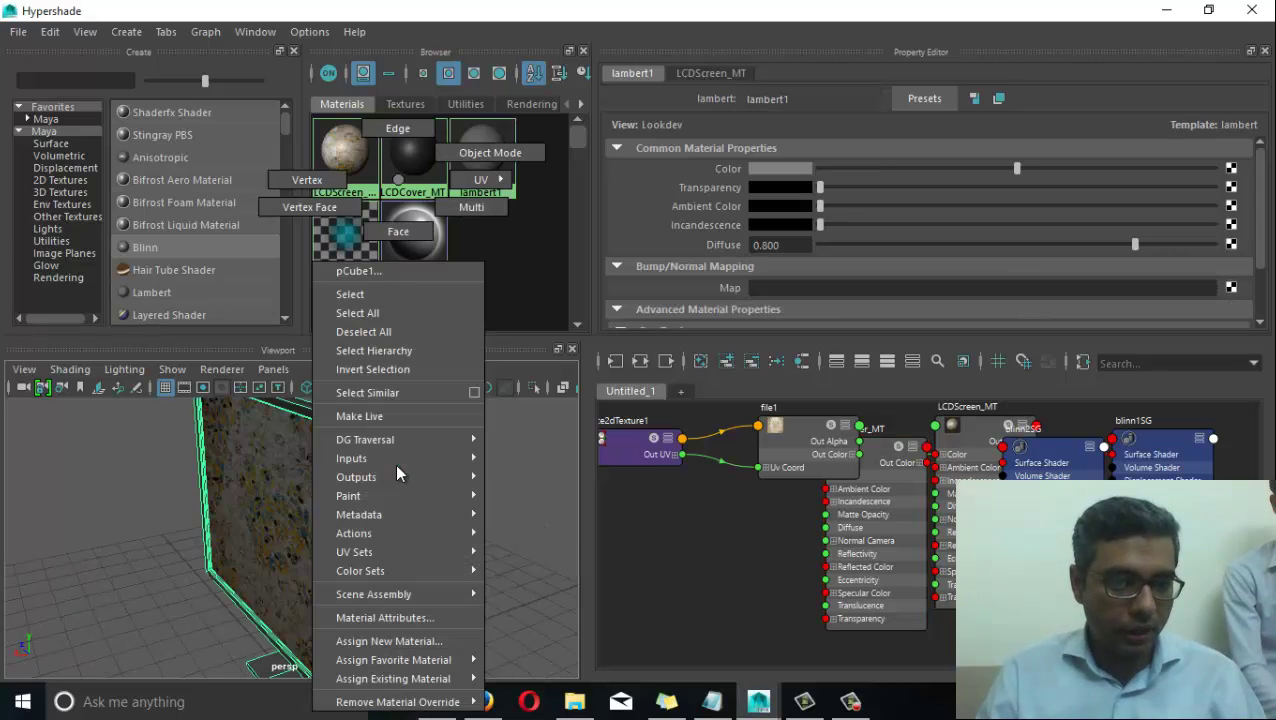
right_click_drag(406, 318, 393, 236)
Select the monitor's side face, add the top face, then check the front.
left_click_drag(388, 503, 242, 572, "alt")
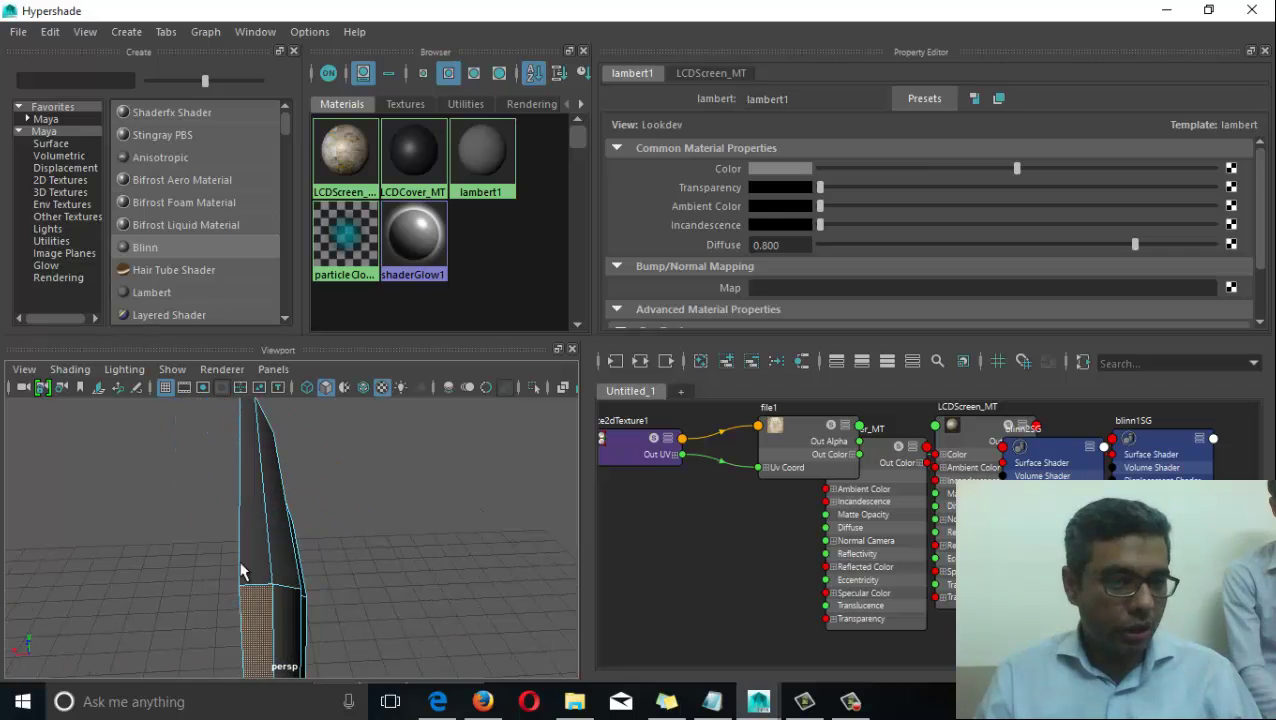
left_click(266, 600)
left_click_drag(265, 643, 244, 596, "alt")
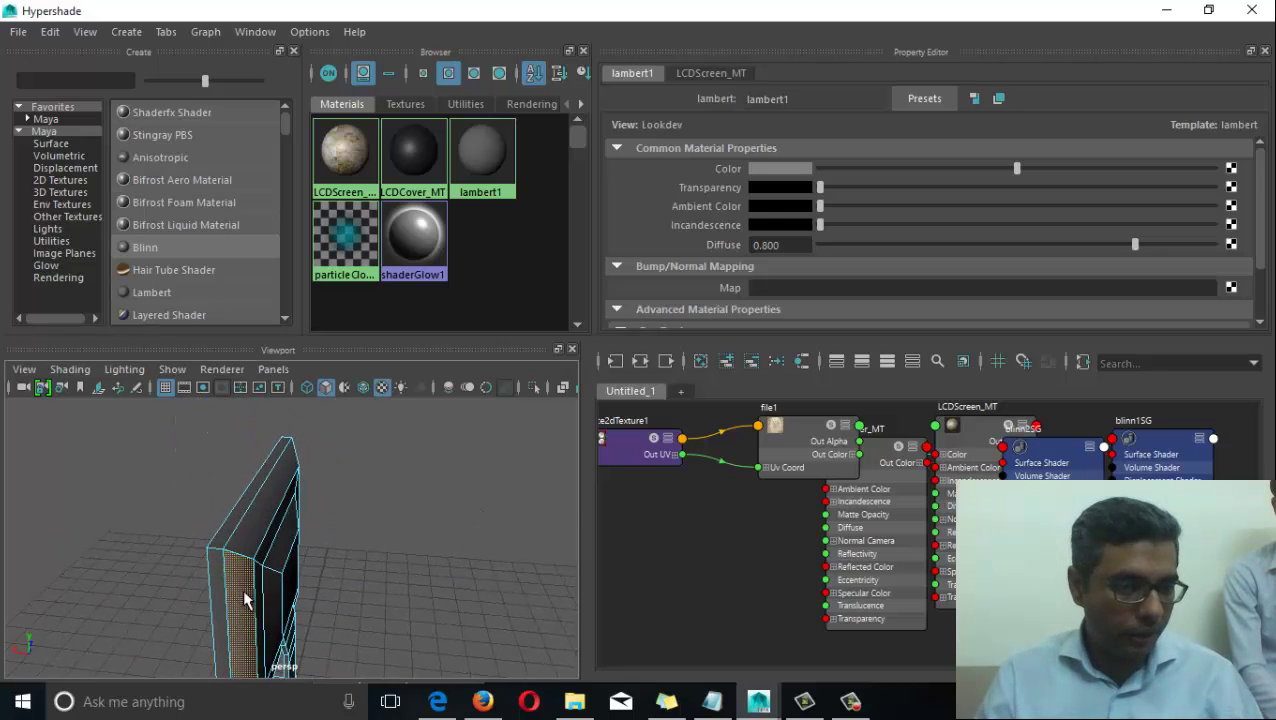
left_click(256, 532, "shift")
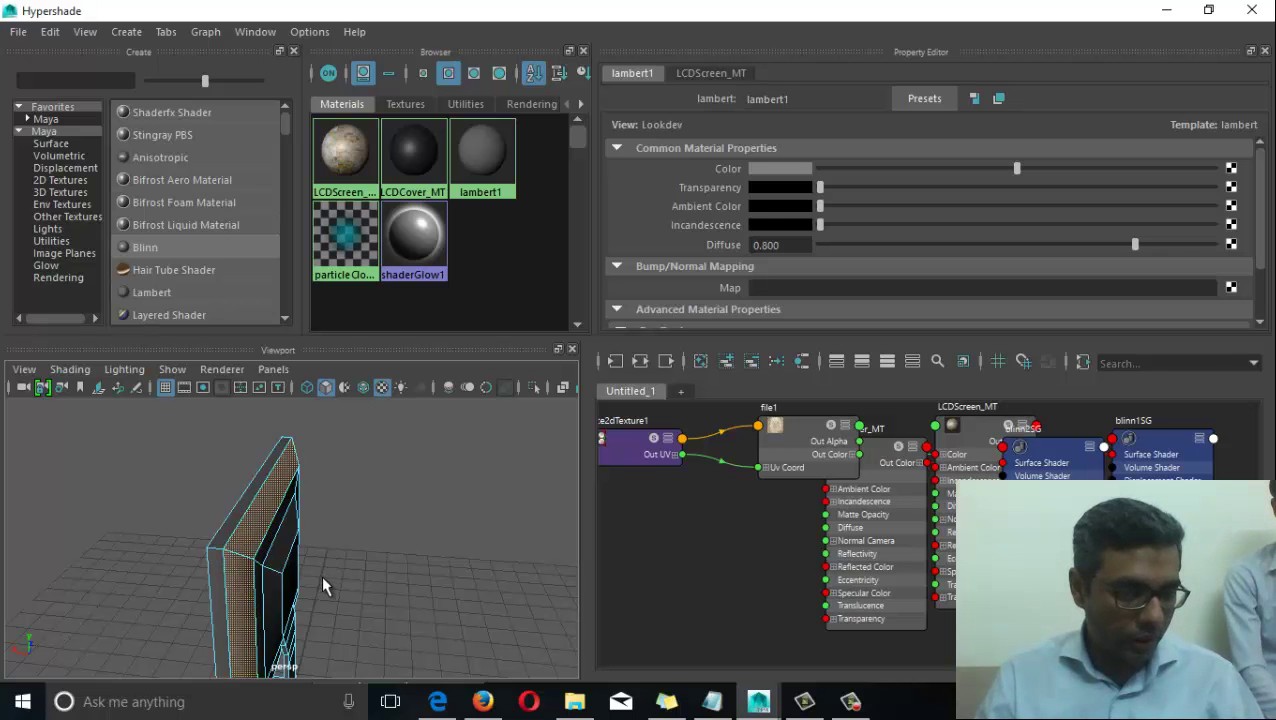
left_click_drag(323, 586, 148, 464, "alt")
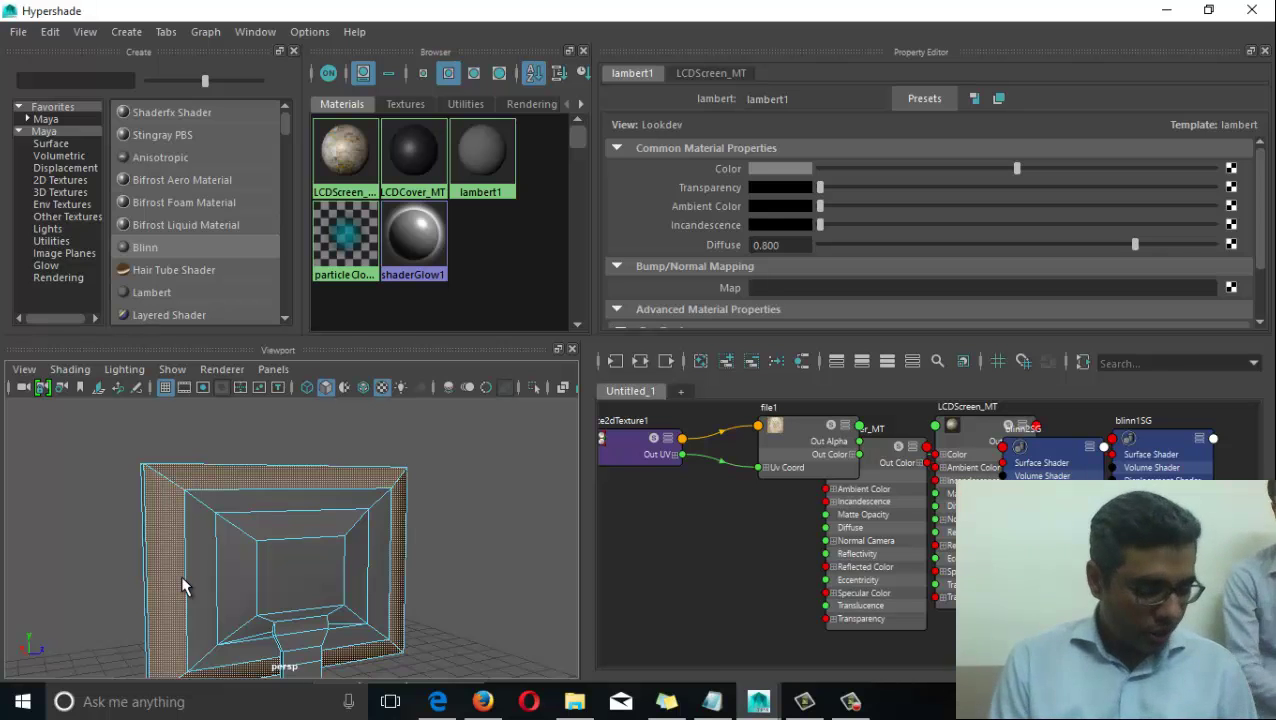
left_click_drag(182, 578, 307, 495, "alt")
right_click_drag(307, 495, 275, 545, "alt")
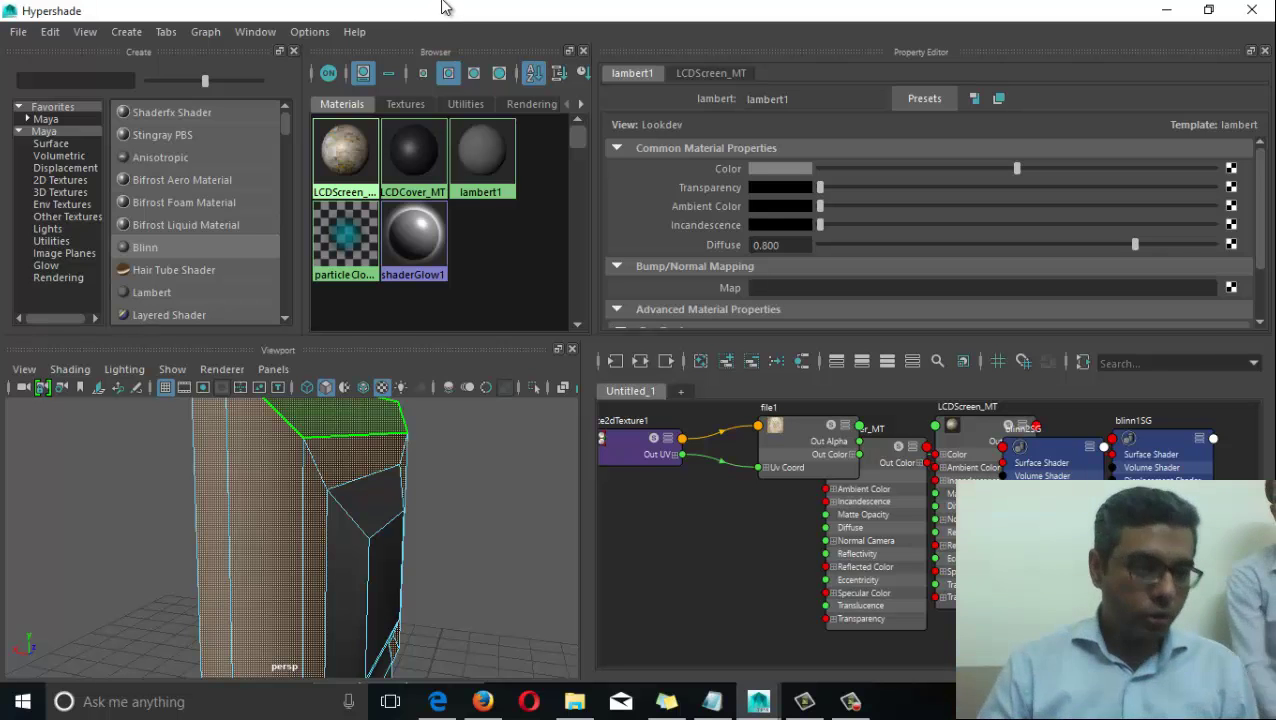
Grow the face selection twice with Shift+> out to the monitor's outer frame.
left_click_drag(176, 592, 385, 610, "alt")
right_click_drag(384, 606, 236, 636, "alt")
middle_click_drag(236, 636, 228, 546, "alt")
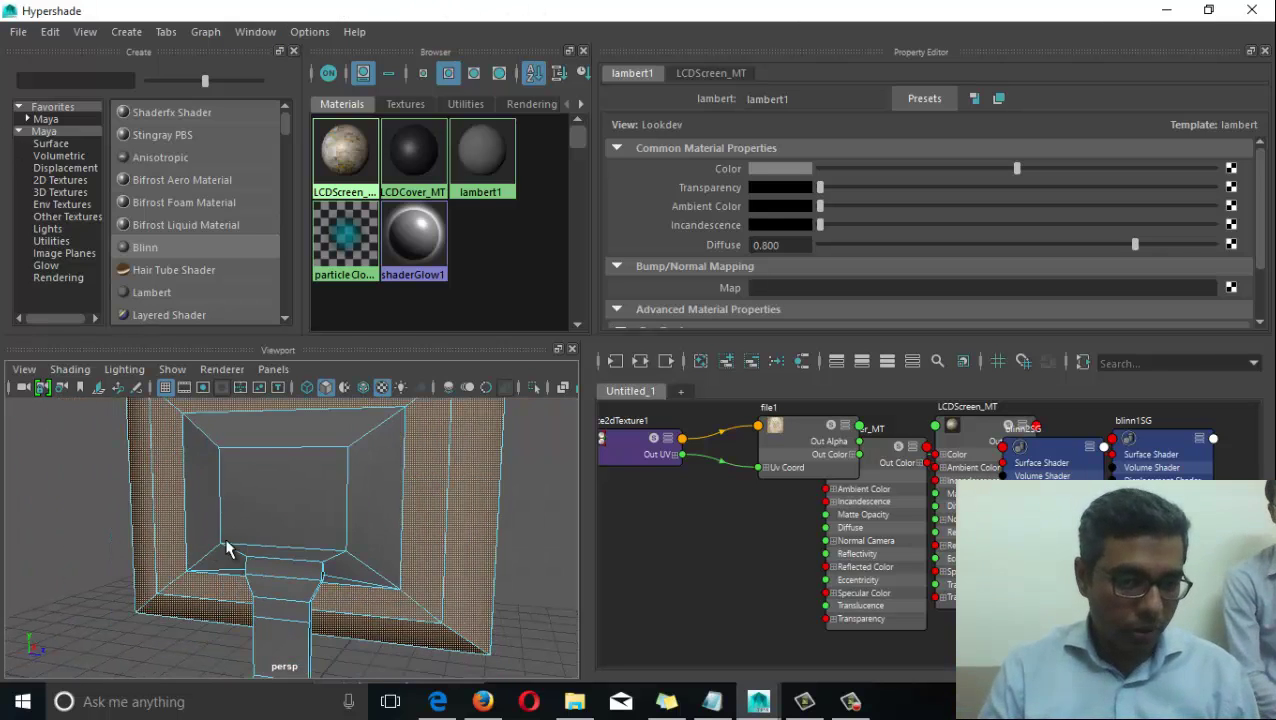
left_click(272, 521)
left_click_drag(304, 516, 261, 498, "alt")
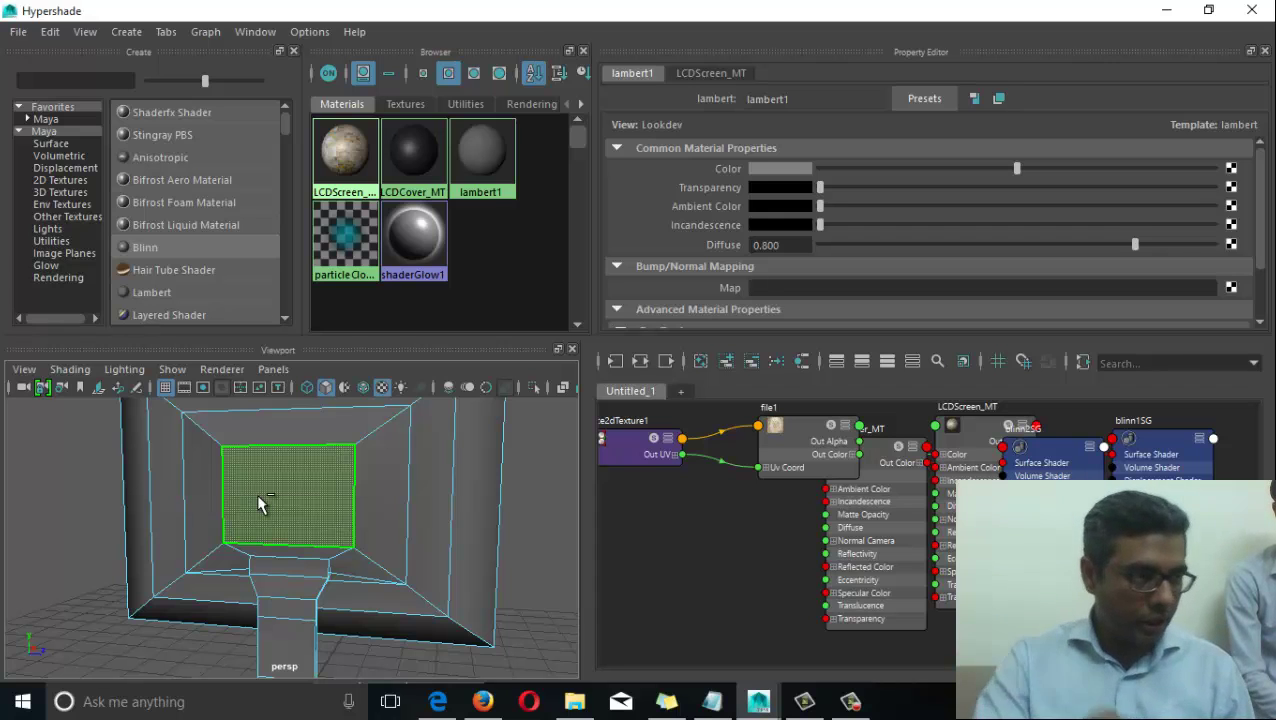
key("ctrl+z")
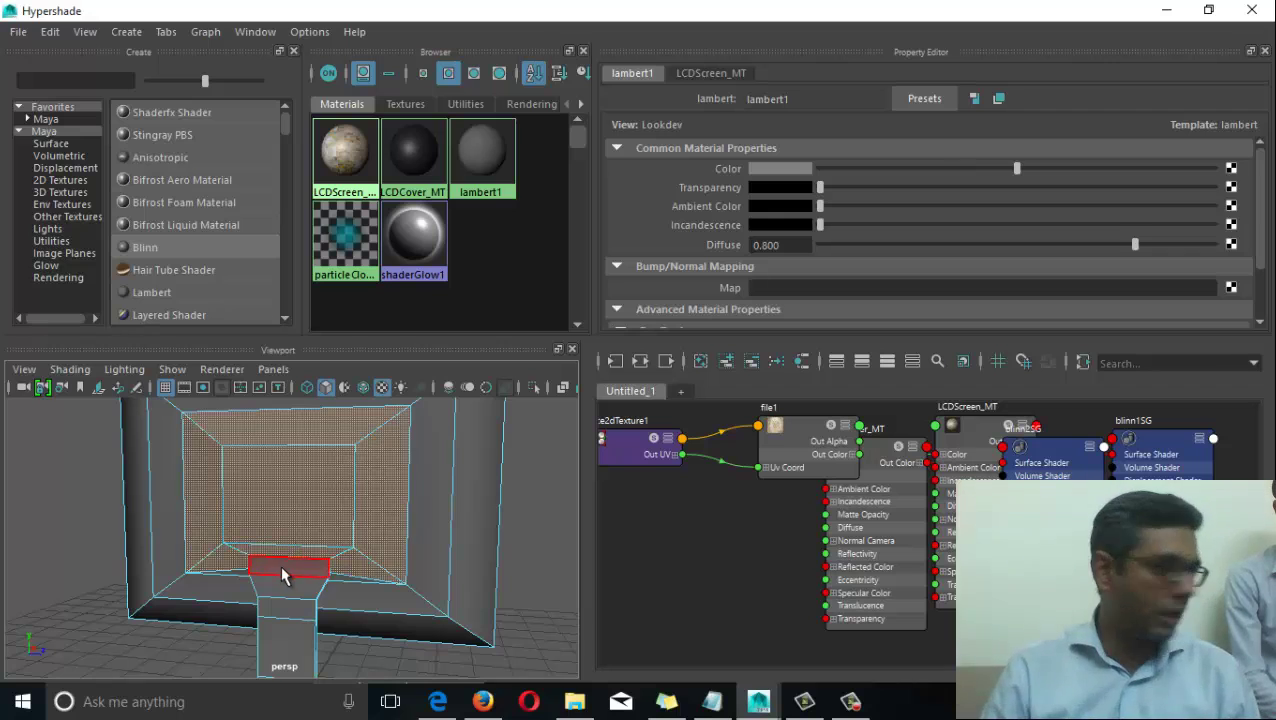
left_click_drag(285, 578, 318, 533, "alt")
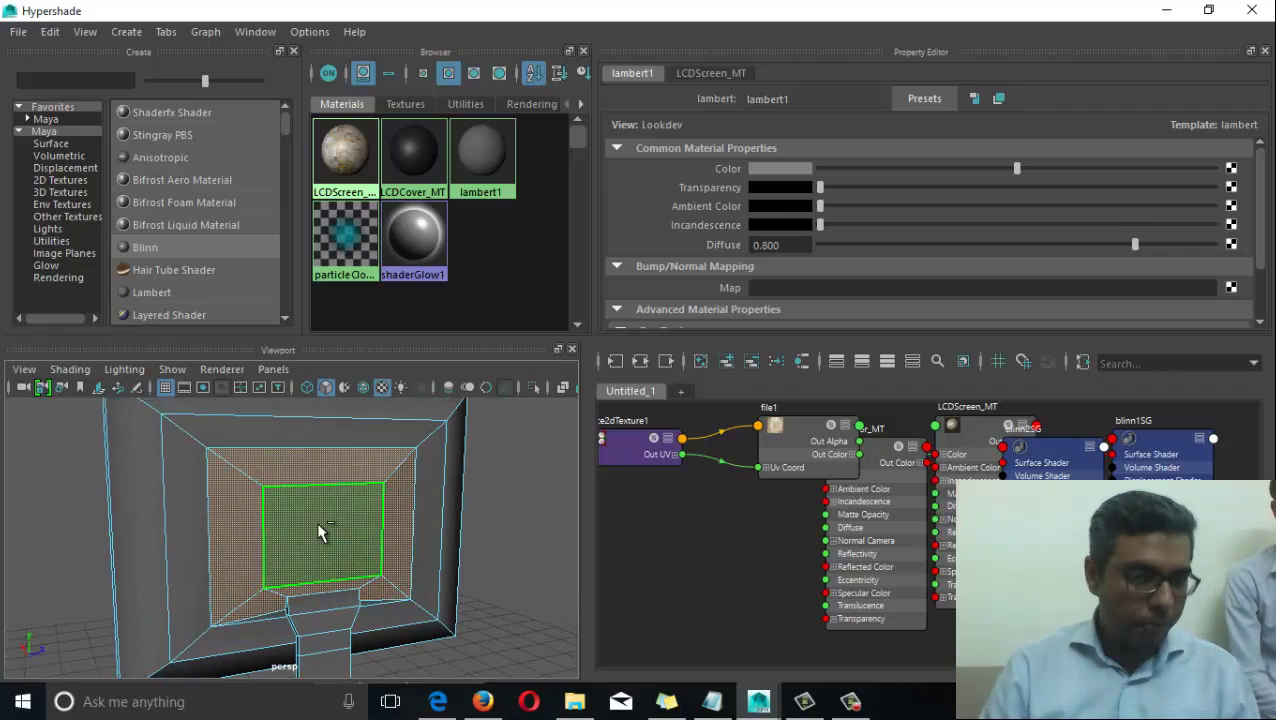
key("shift+period")
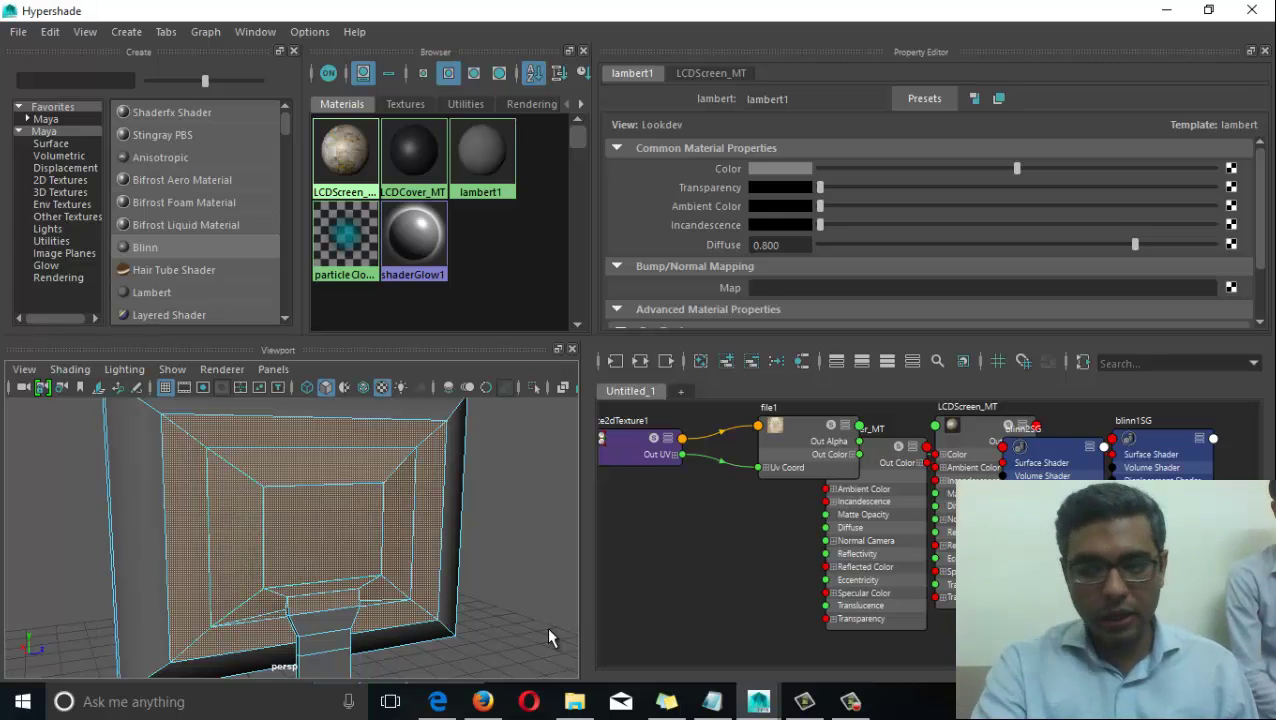
key("shift+period")
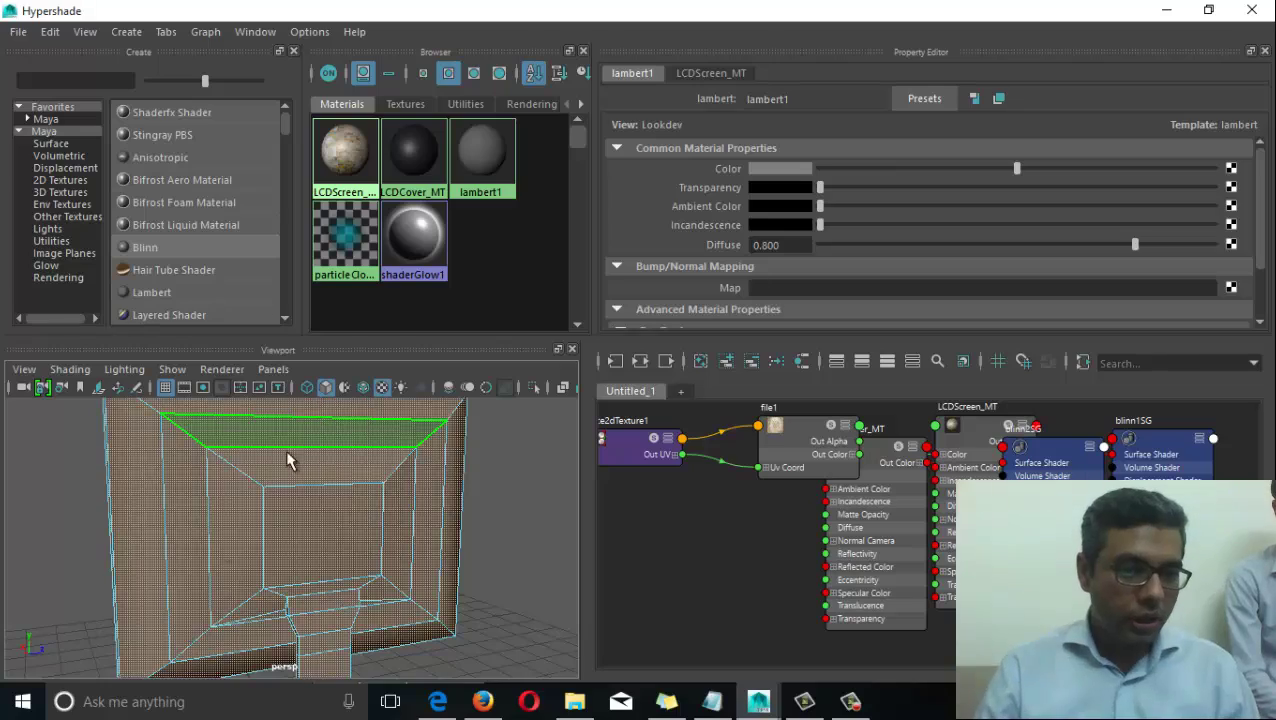
Assign LCDCover_MT to the selected frame faces, keeping the textured screen.
left_click_drag(288, 458, 285, 612, "alt")
scroll(424, 527, "up", 4)
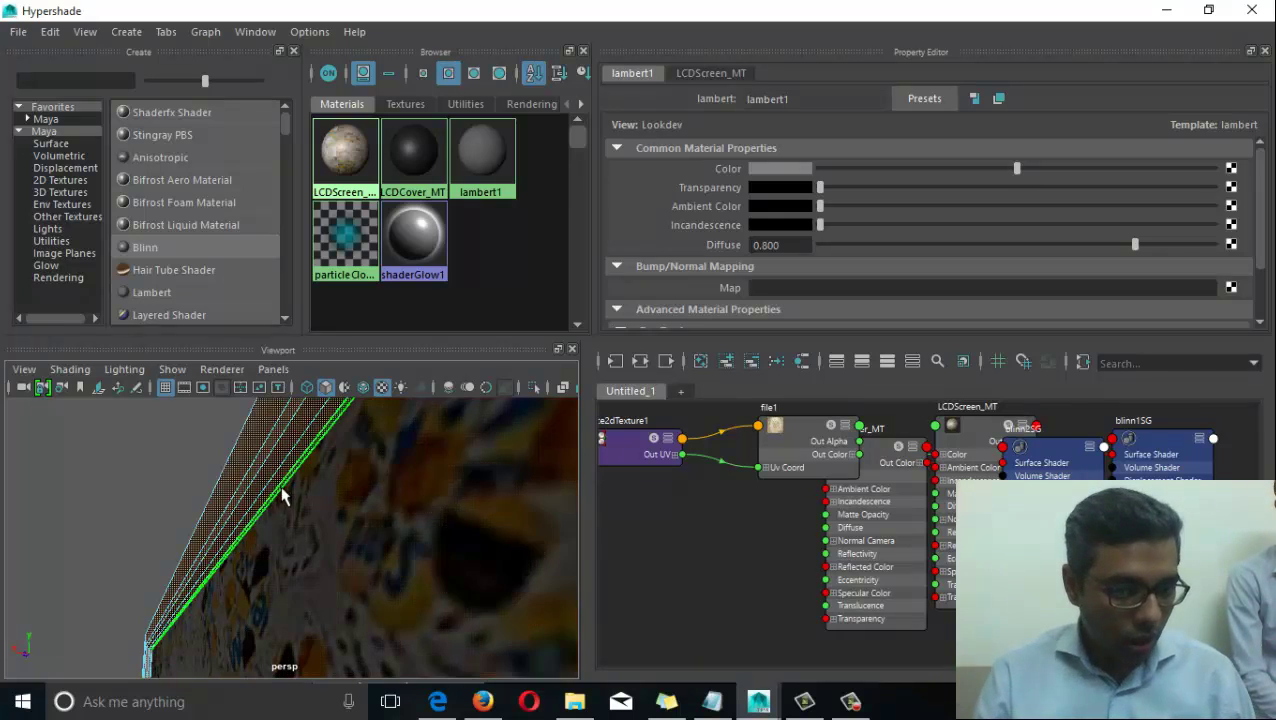
right_click_drag(338, 557, 122, 535, "alt")
left_click_drag(122, 535, 359, 645, "alt")
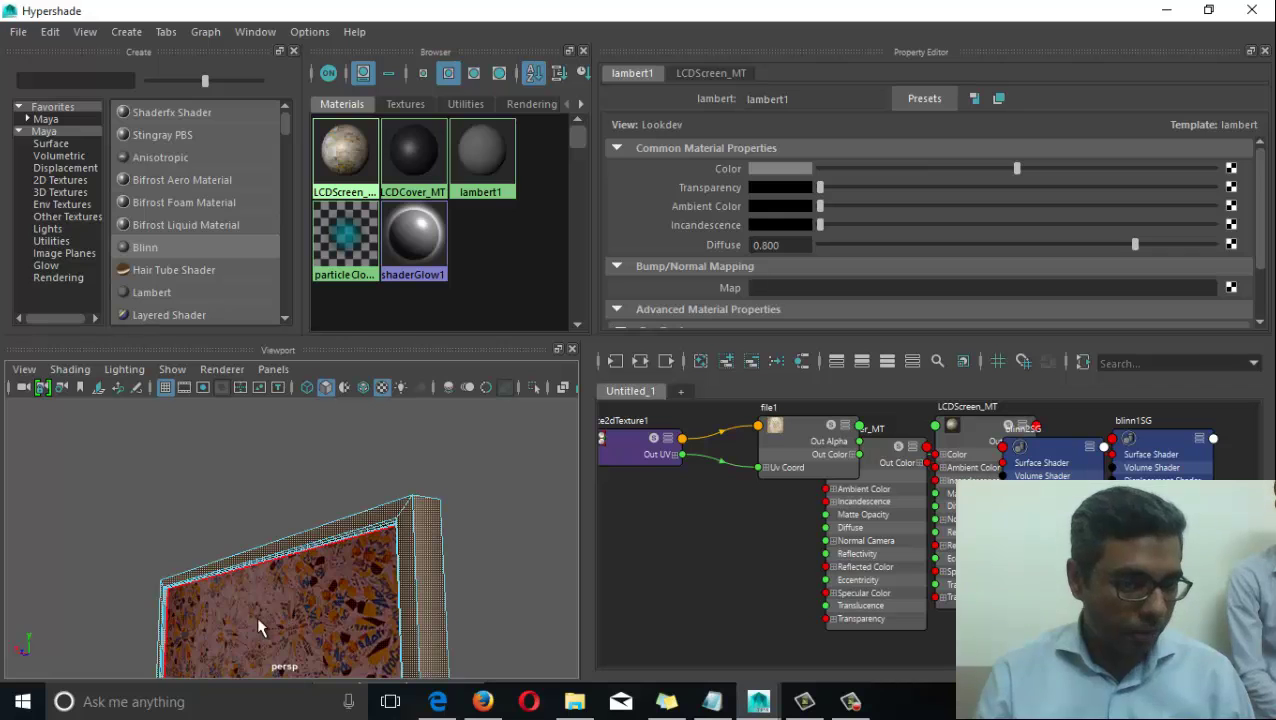
left_click_drag(258, 627, 310, 550, "alt")
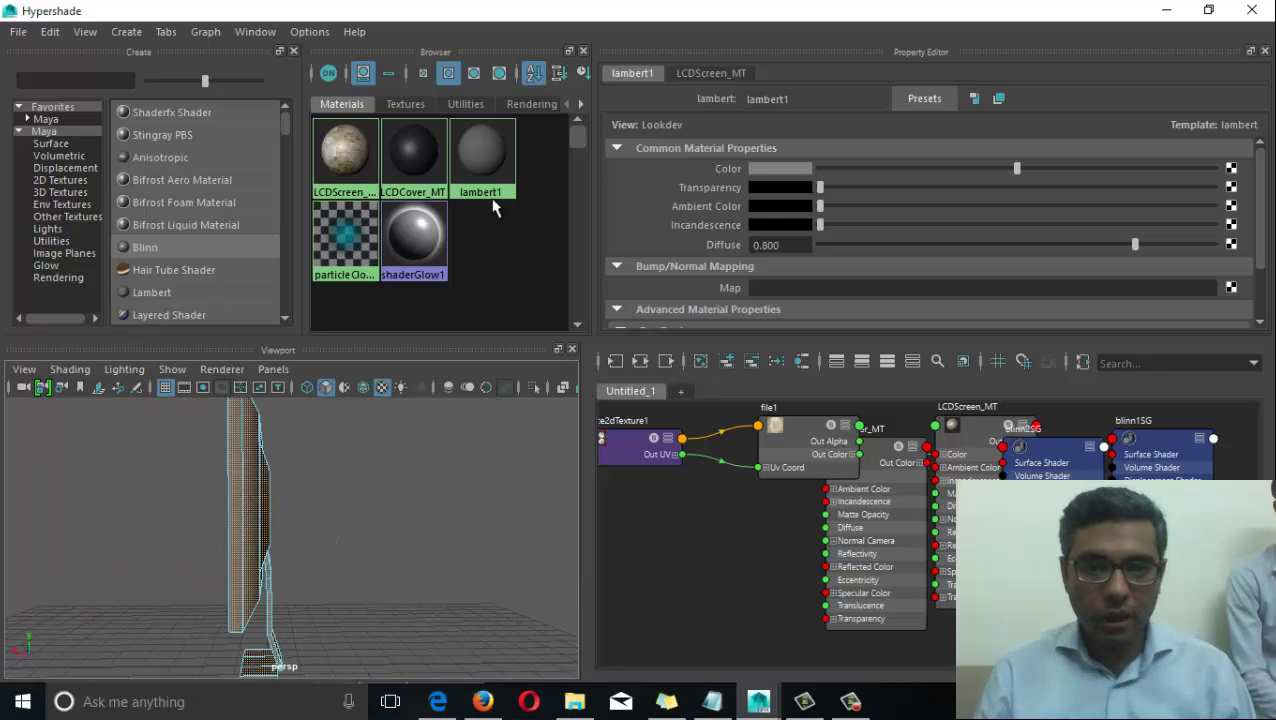
right_click_drag(413, 168, 415, 113)
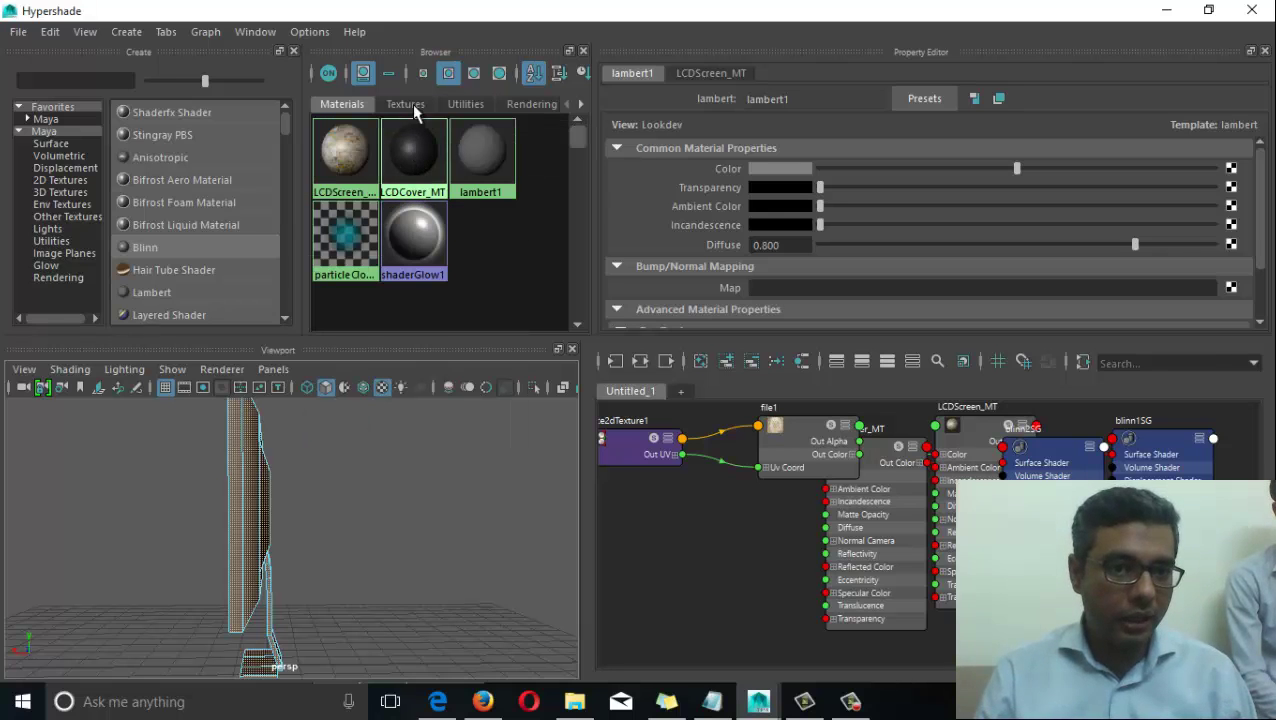
left_click_drag(400, 460, 259, 592, "alt")
left_click_drag(297, 593, 299, 591, "alt")
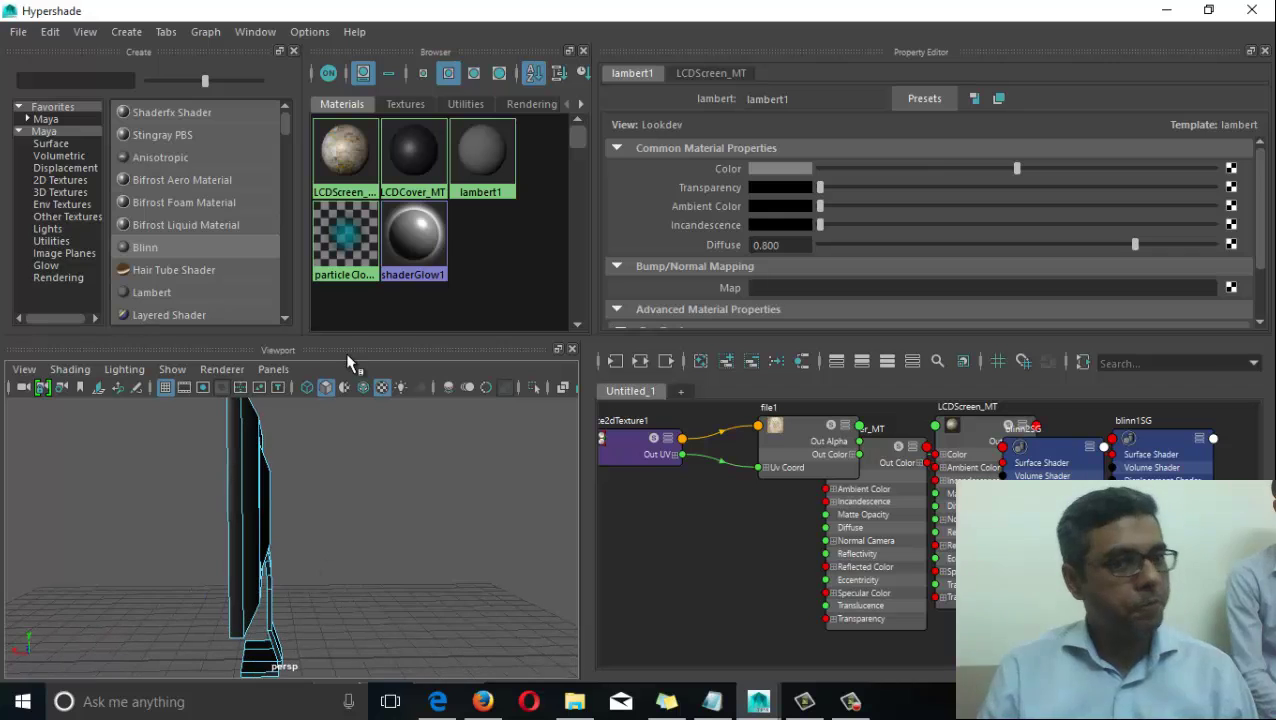
left_click_drag(222, 579, 272, 561, "alt")
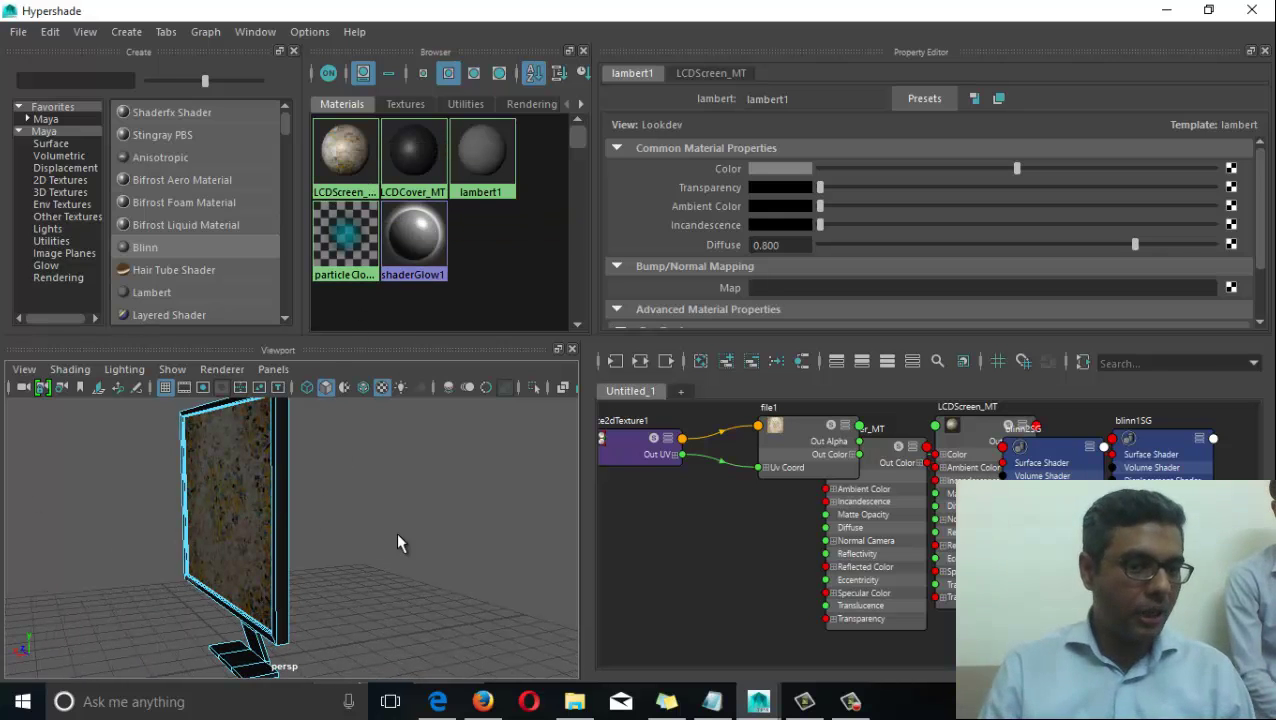
Show the LCDCover_MT blinn's settings in the Property Editor.
left_click(418, 165)
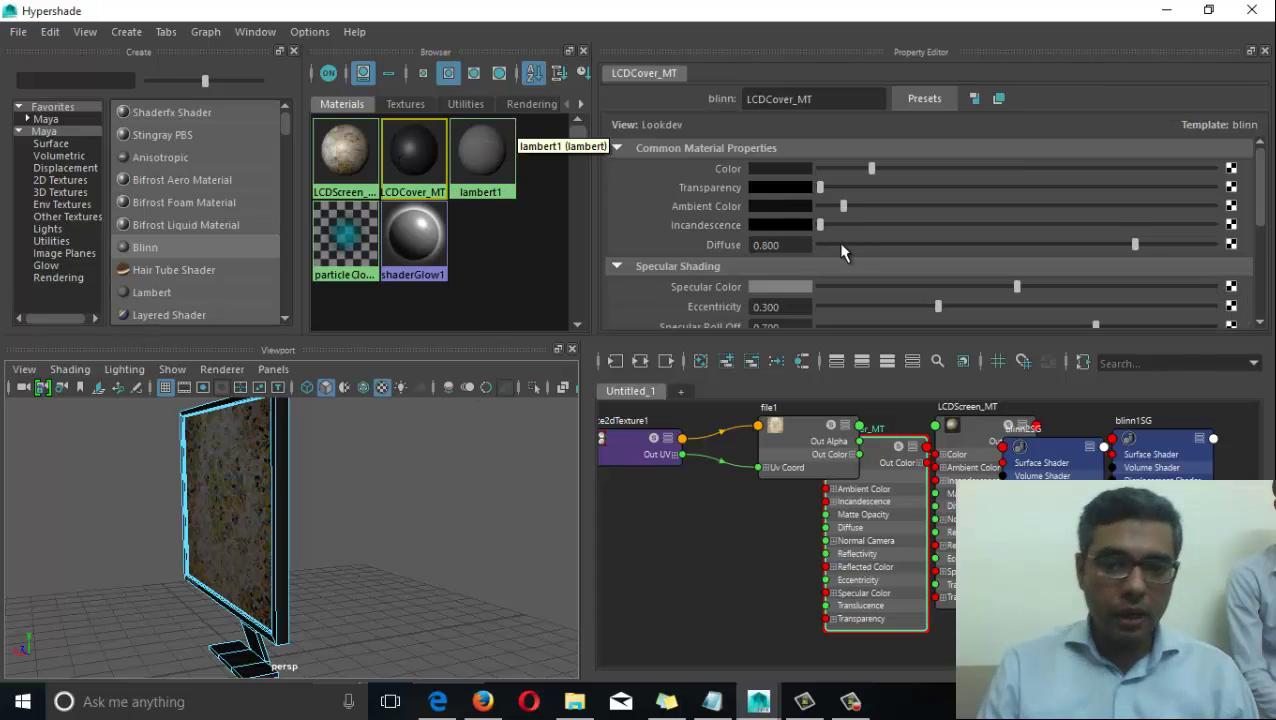
scroll(737, 257, "down", 2)
scroll(770, 248, "down", 2)
scroll(805, 242, "up", 3)
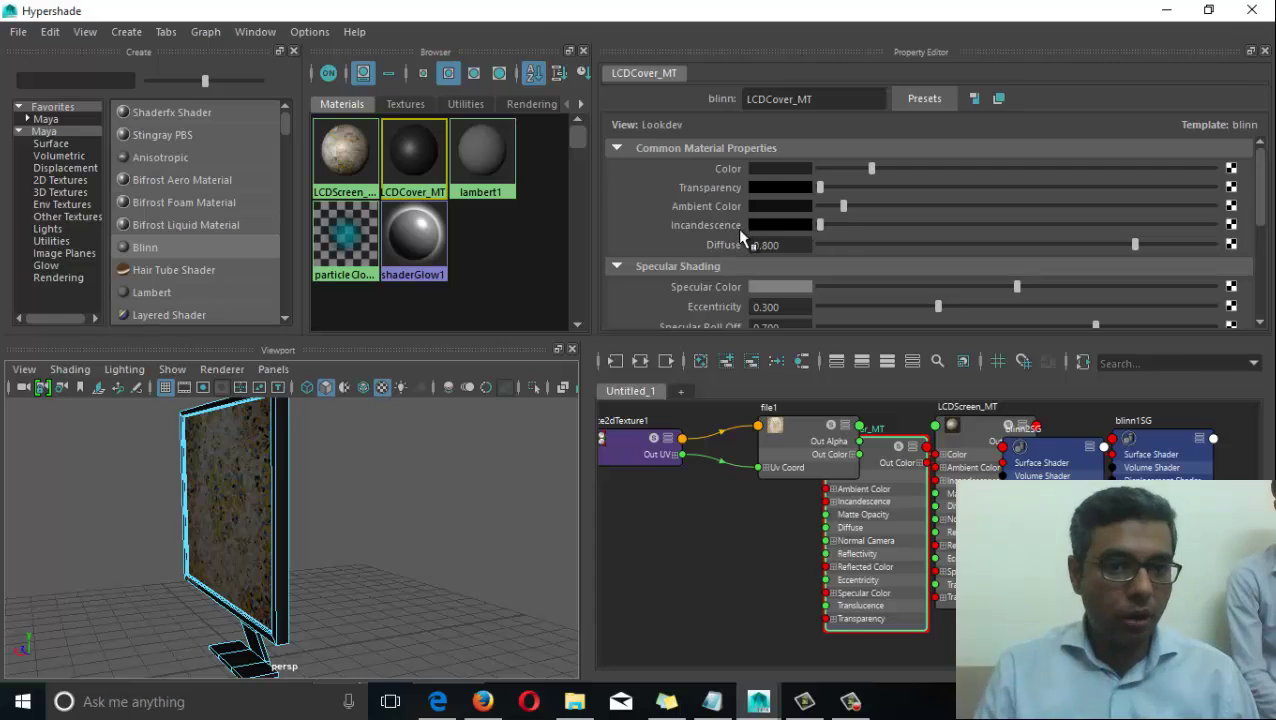
Open the Render View from the Window menu, close it, and reopen the Window menu.
left_click(255, 31)
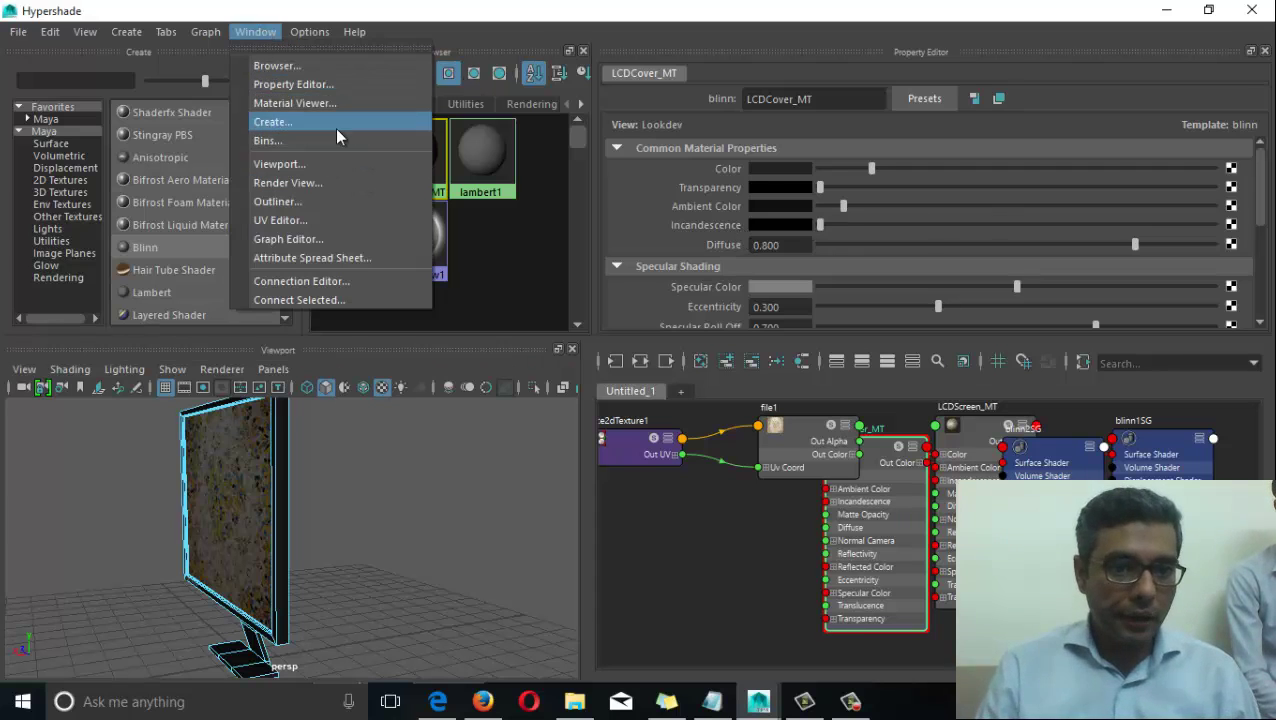
left_click(366, 184)
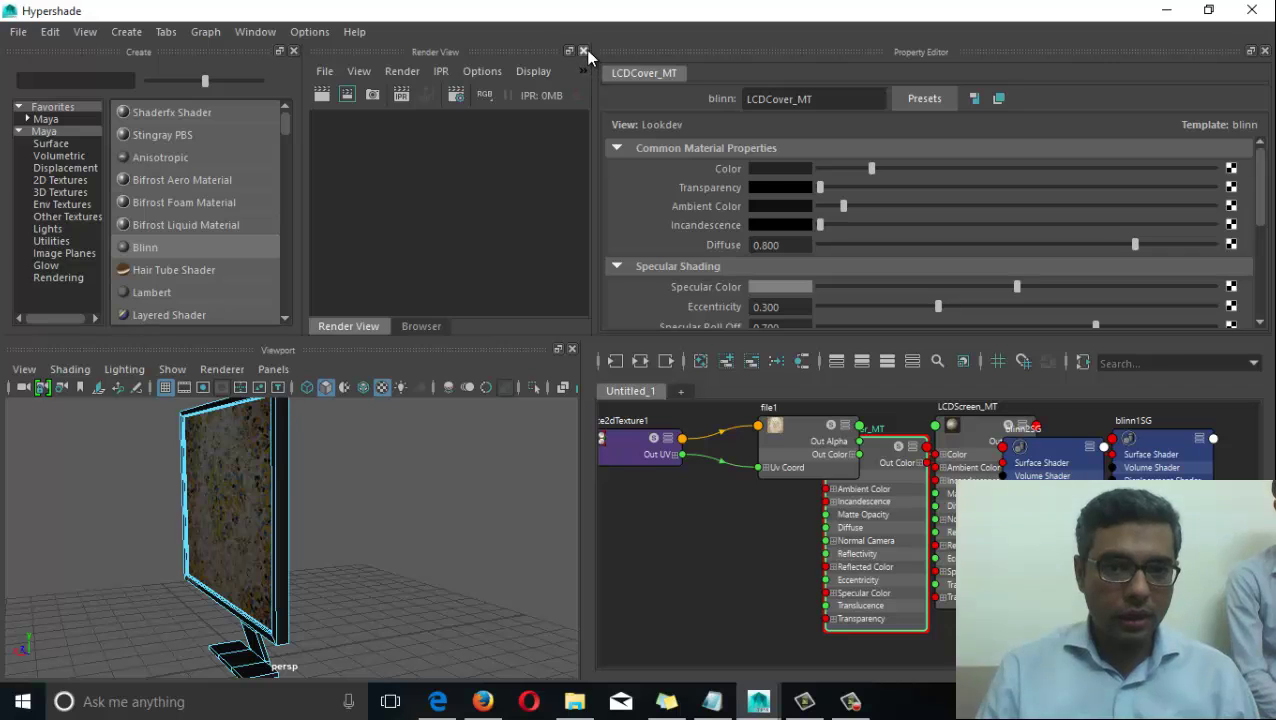
left_click(584, 51)
left_click(310, 31)
mouse_move(255, 31)
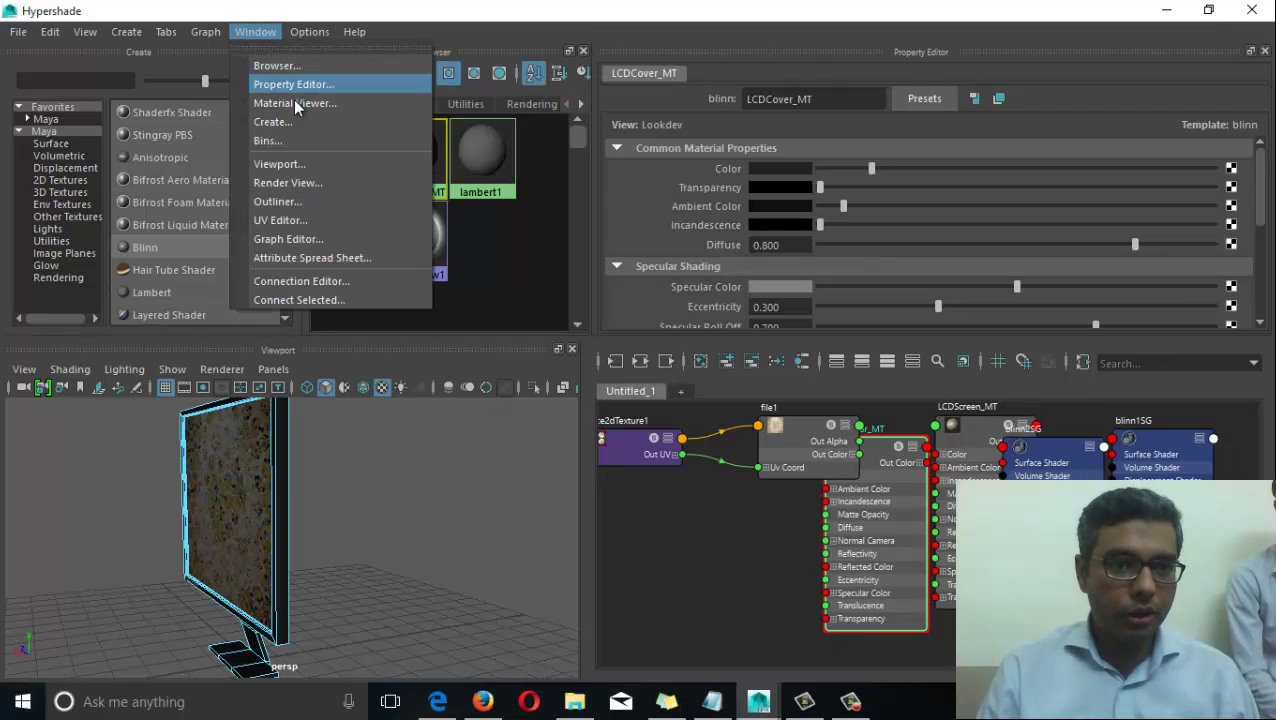
left_click(338, 104)
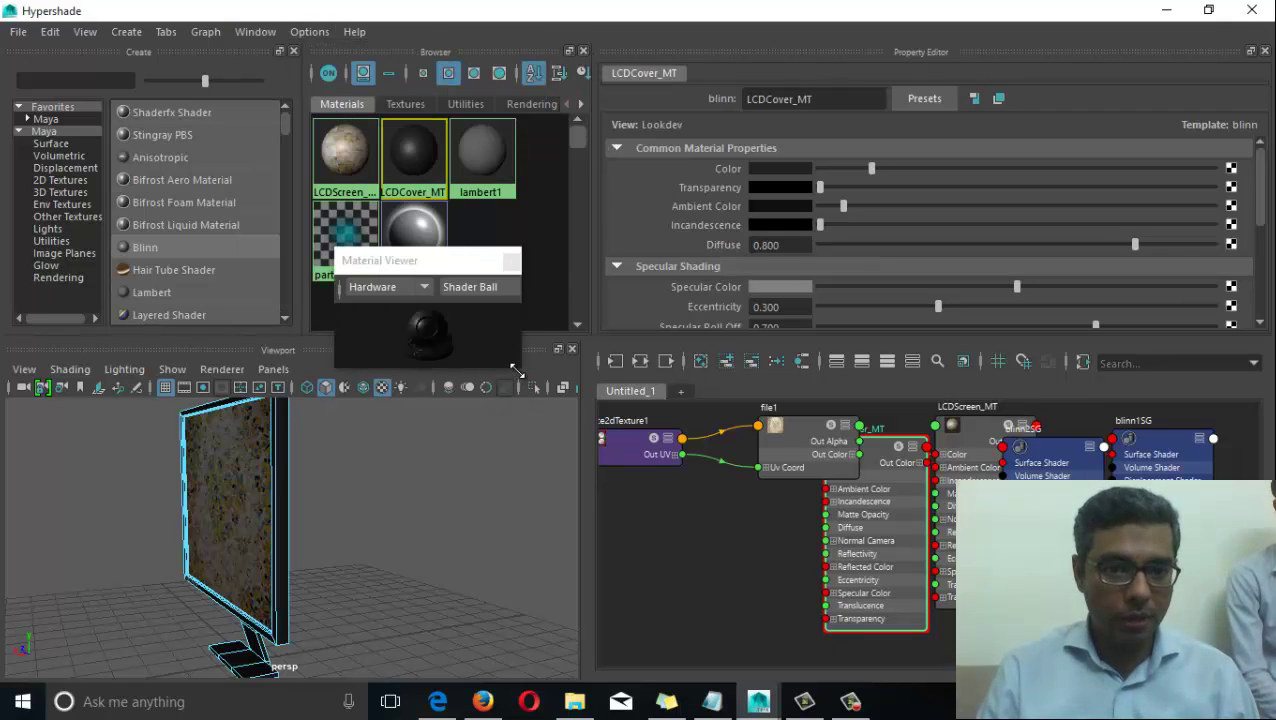
left_click_drag(522, 372, 640, 586)
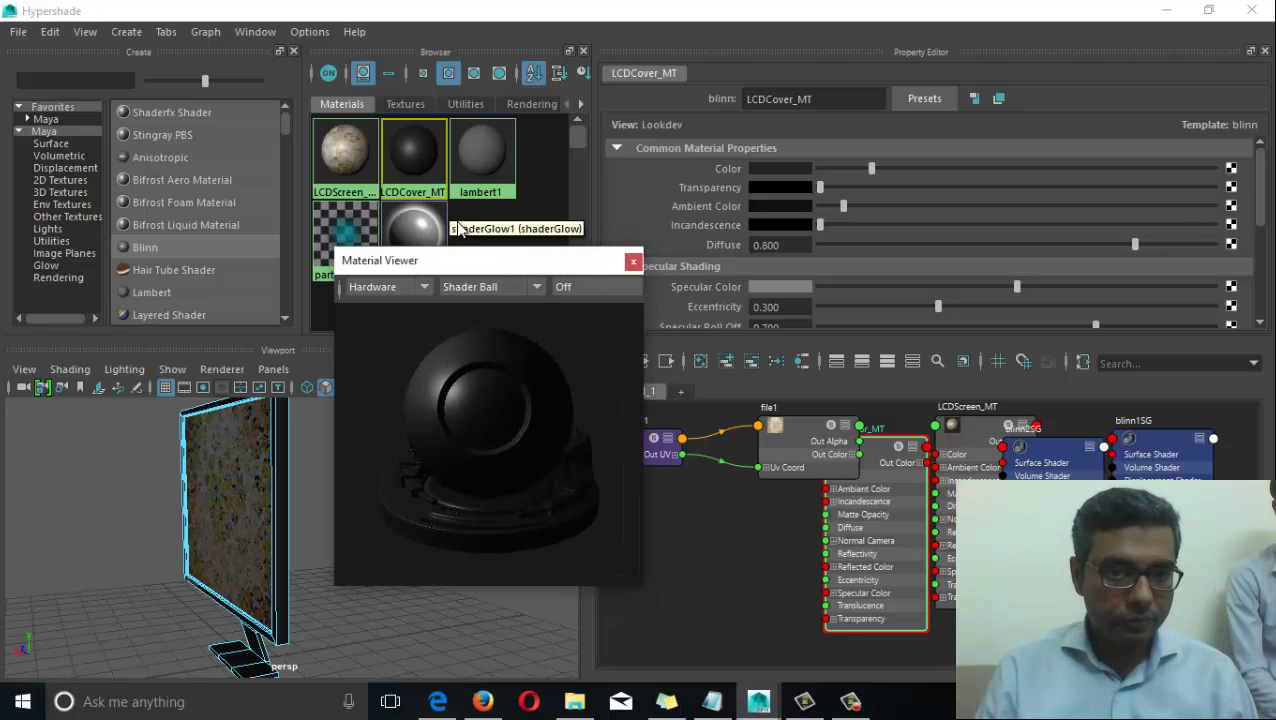
left_click_drag(482, 269, 690, 52)
left_click_drag(456, 215, 490, 210)
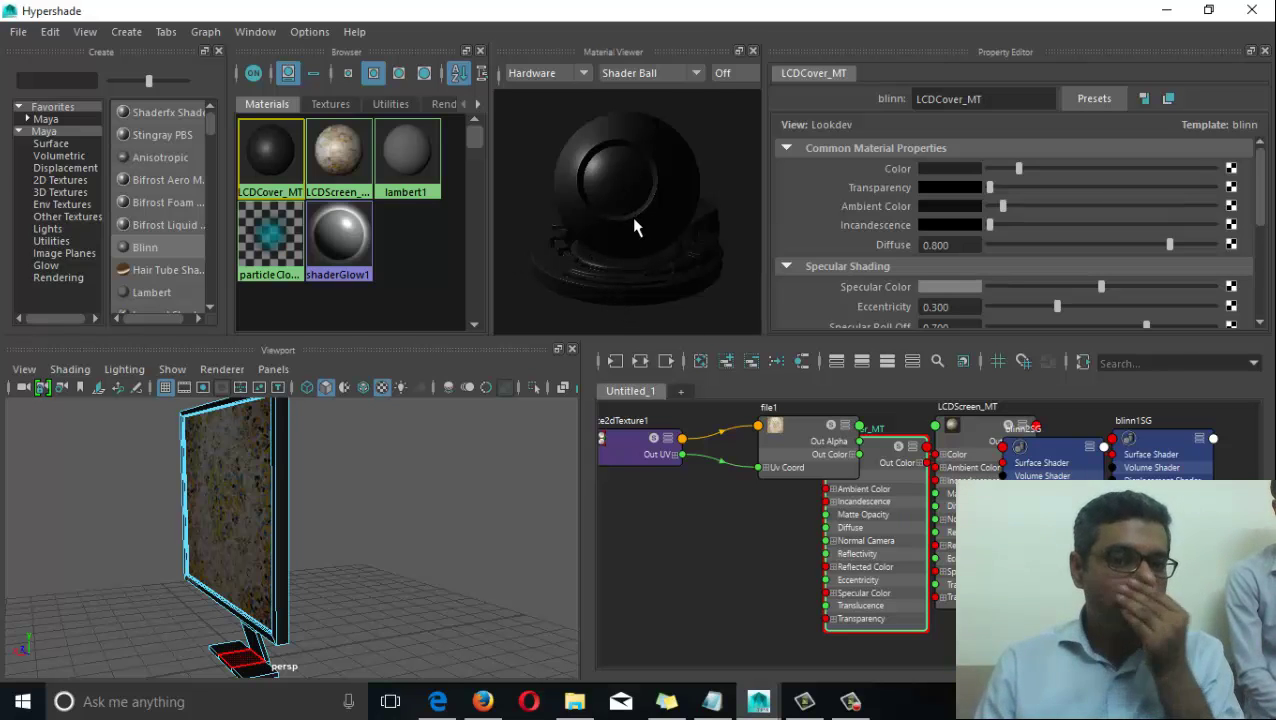
left_click(339, 155)
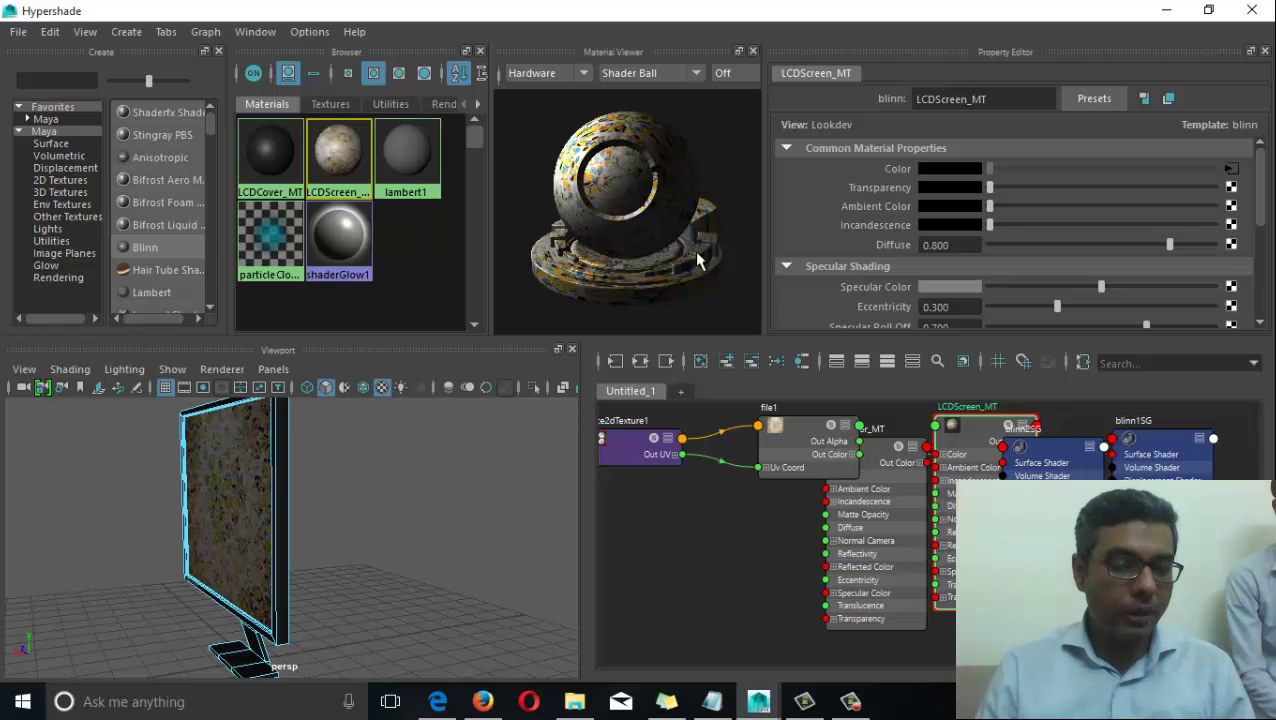
left_click_drag(651, 213, 530, 205)
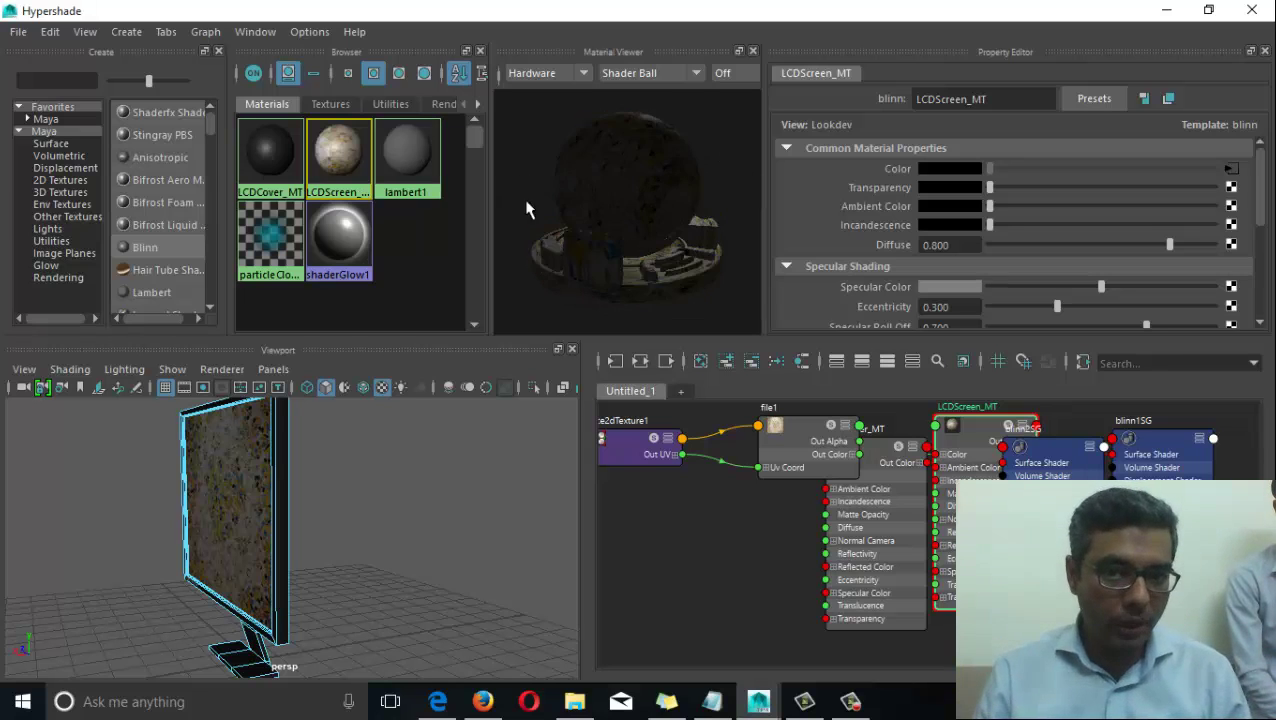
right_click_drag(619, 273, 800, 291, "alt")
left_click_drag(660, 266, 632, 252, "alt")
scroll(614, 260, "down", 5)
scroll(630, 248, "down", 5)
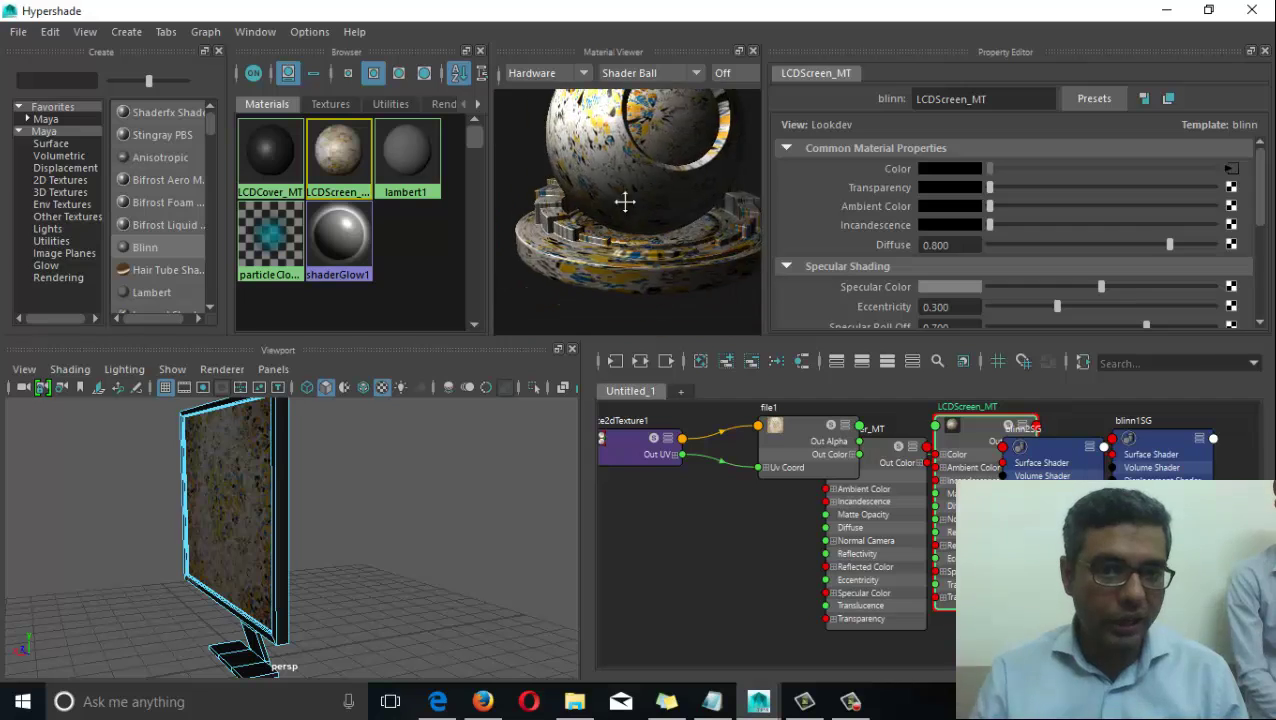
middle_click_drag(624, 202, 620, 286, "alt")
left_click_drag(620, 270, 648, 218, "alt")
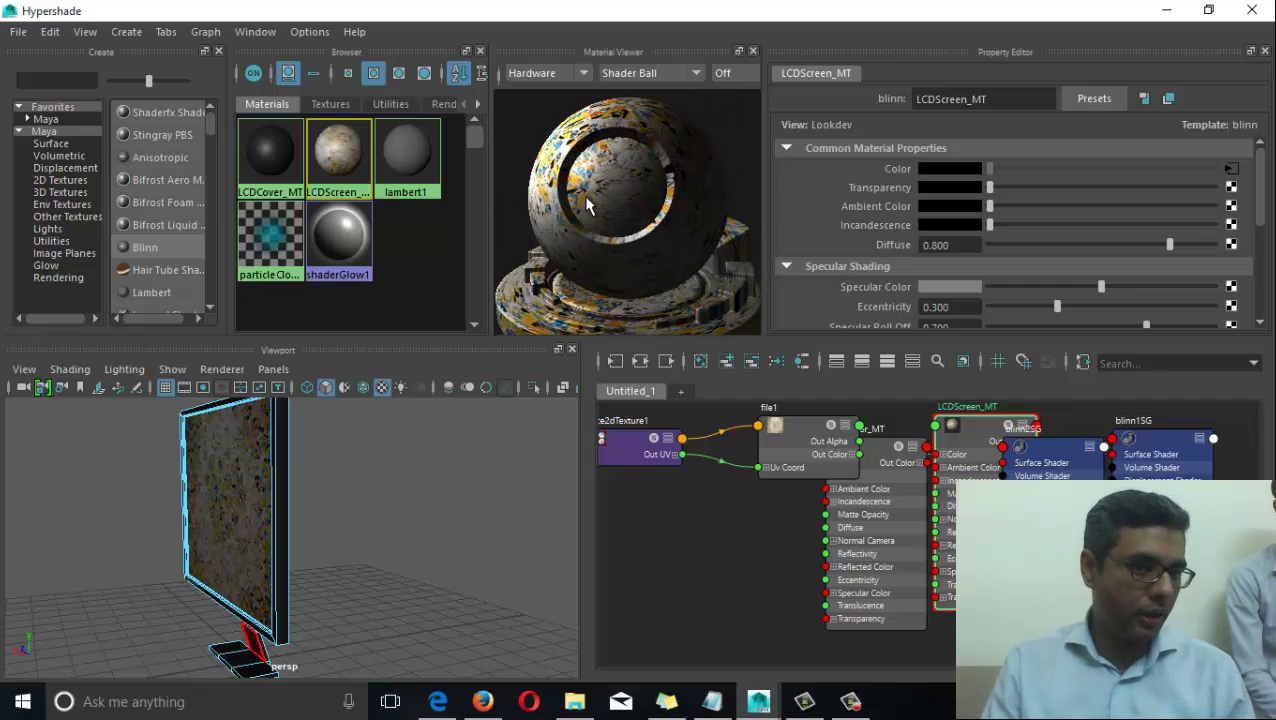
left_click(273, 161)
left_click_drag(578, 232, 676, 292, "alt")
scroll(591, 276, "up", 3)
scroll(591, 276, "down", 3)
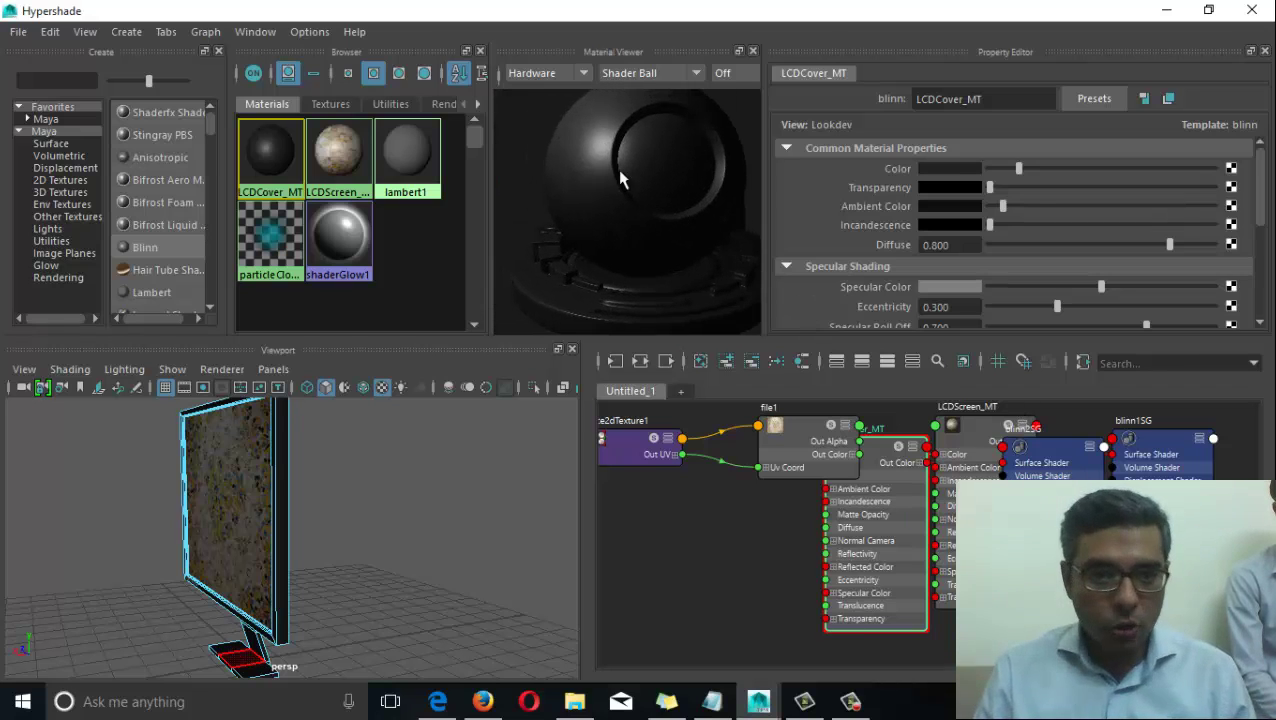
Darken LCDCover_MT's specular colour and set its Eccentricity to 0.193.
left_click_drag(607, 191, 650, 230, "alt")
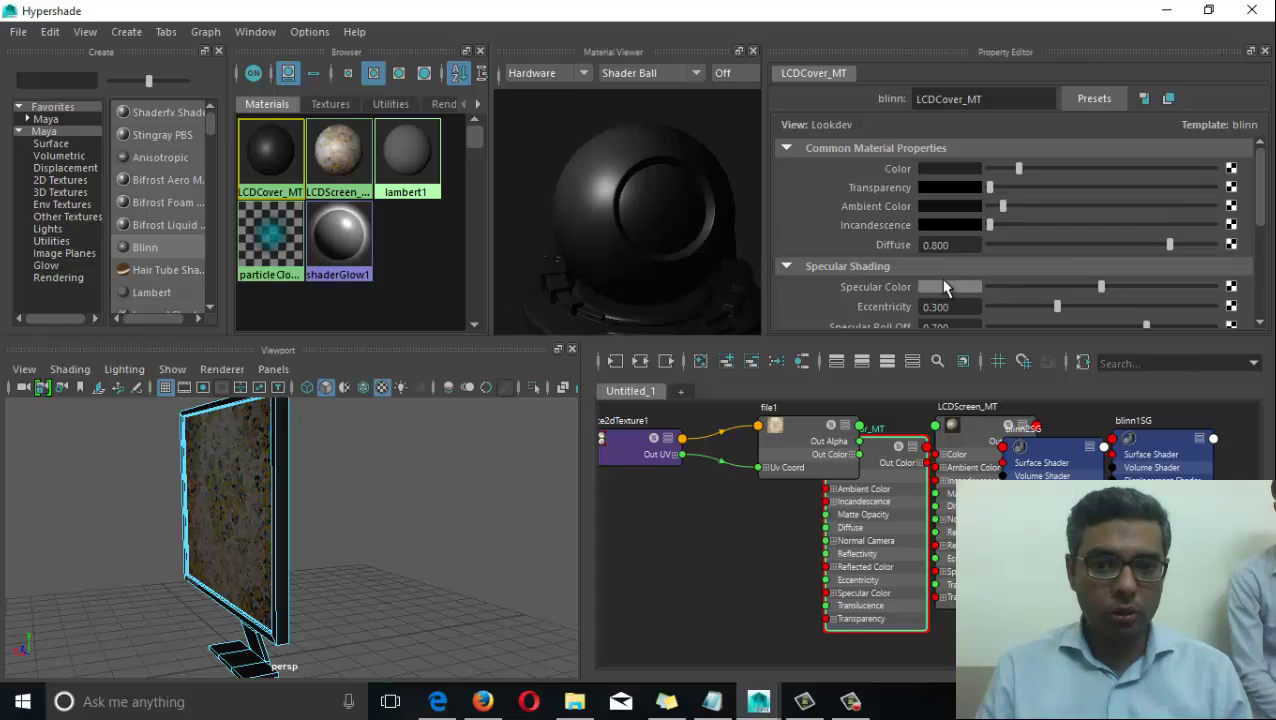
left_click_drag(1096, 289, 1040, 297)
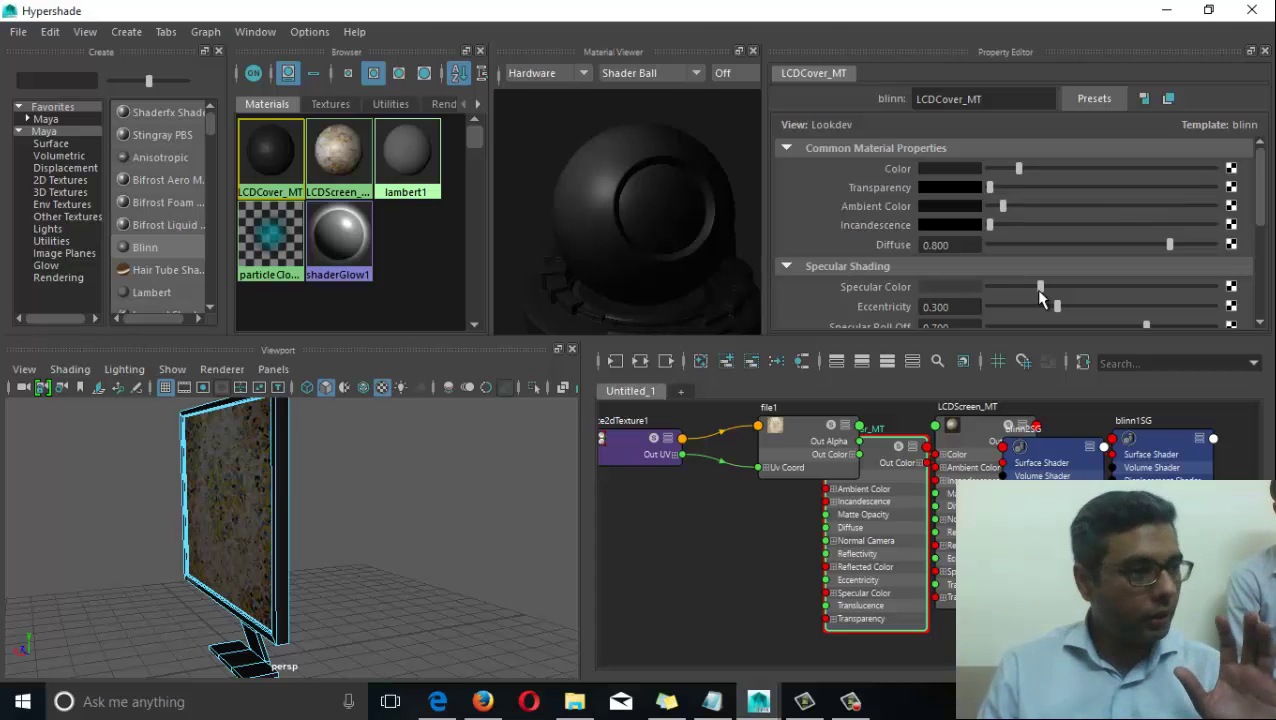
mouse_move(1040, 297)
left_mouse_down()
mouse_move(1196, 294)
mouse_move(1077, 305)
mouse_move(1037, 295)
left_mouse_up()
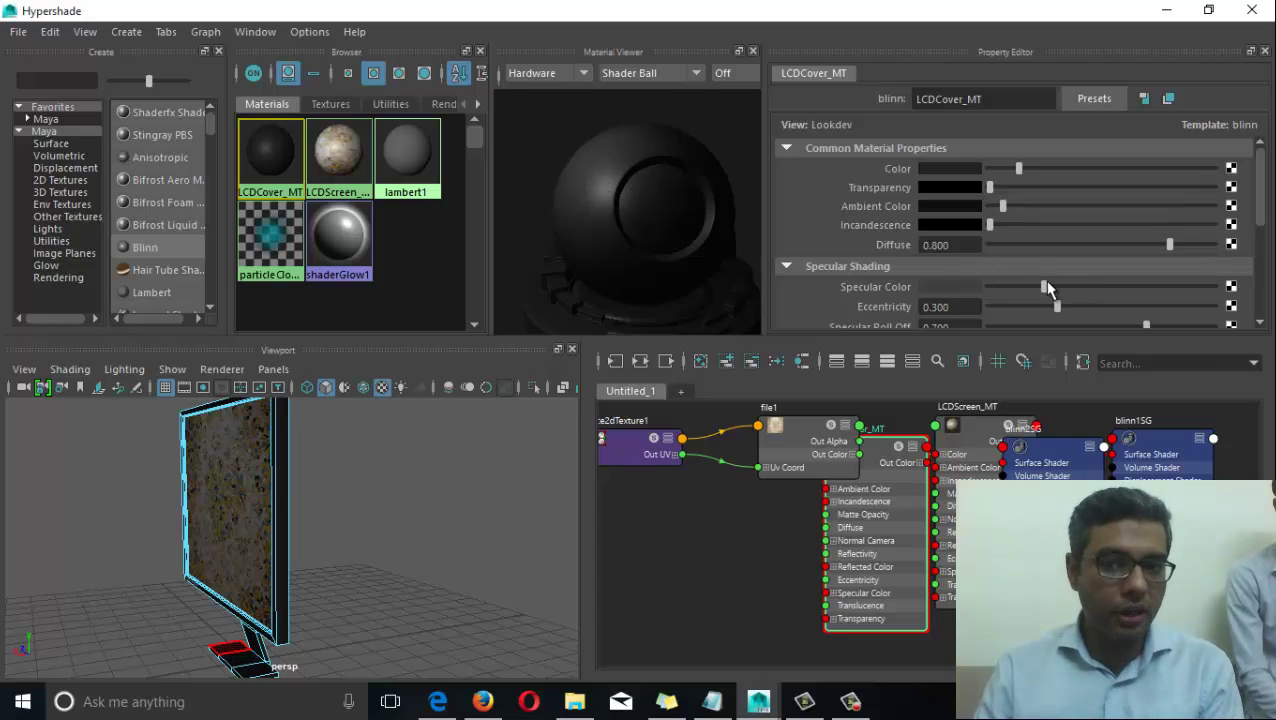
left_click_drag(1040, 288, 1092, 290)
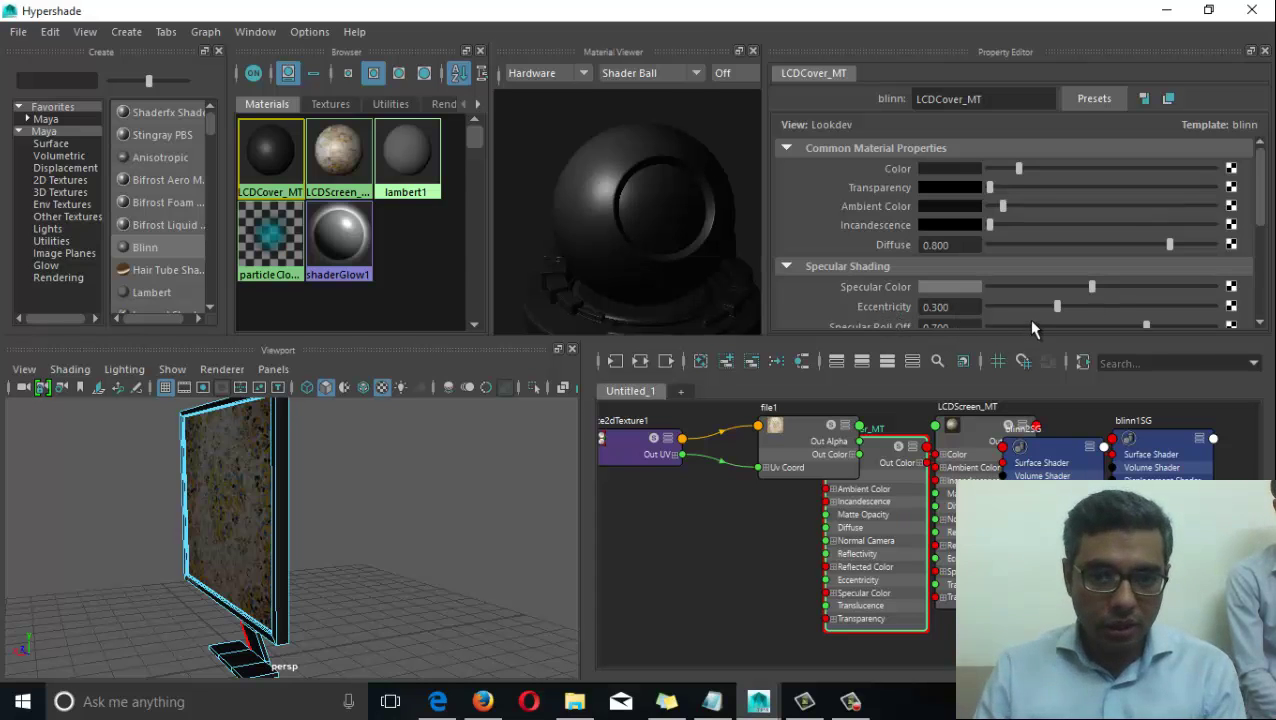
left_click_drag(1057, 313, 1013, 325)
left_click_drag(1096, 289, 1033, 314)
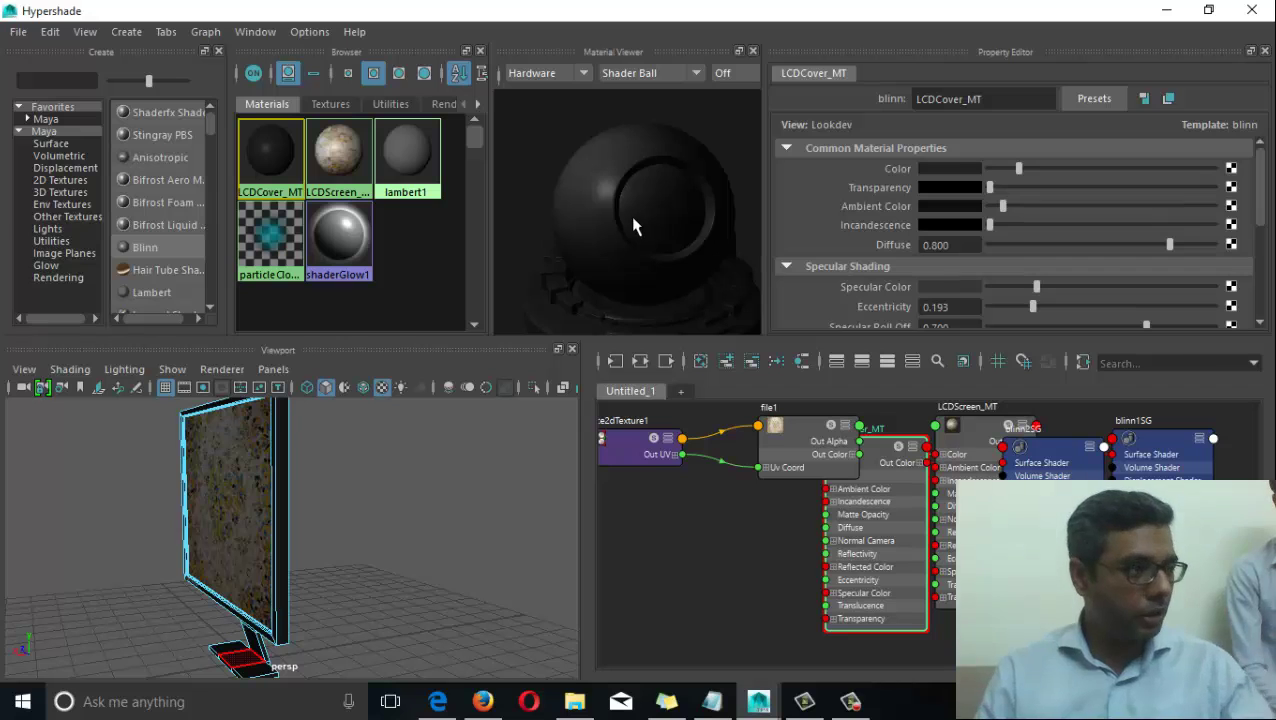
left_click_drag(399, 512, 305, 530, "alt")
left_click_drag(461, 515, 373, 594, "alt")
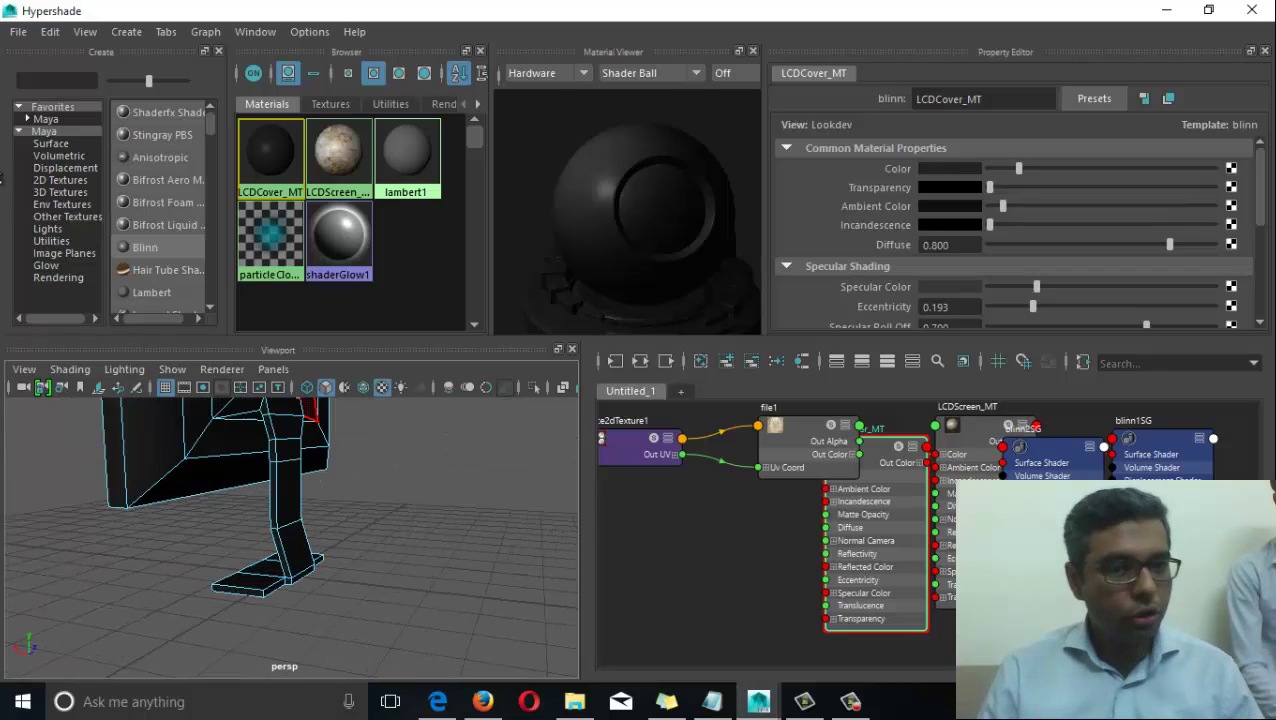
Create a new Blinn material named LCDBae_MT, deleting the accidental blinn4 duplicate.
left_click(148, 246)
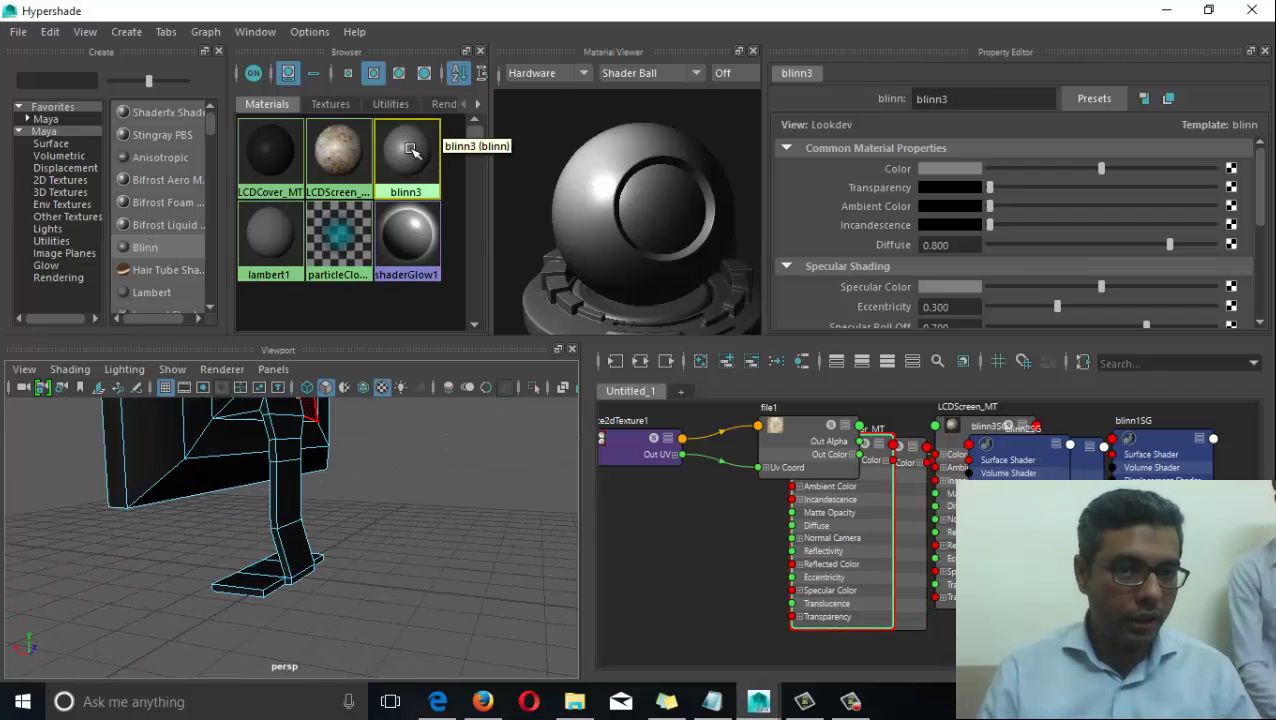
double_click(930, 99)
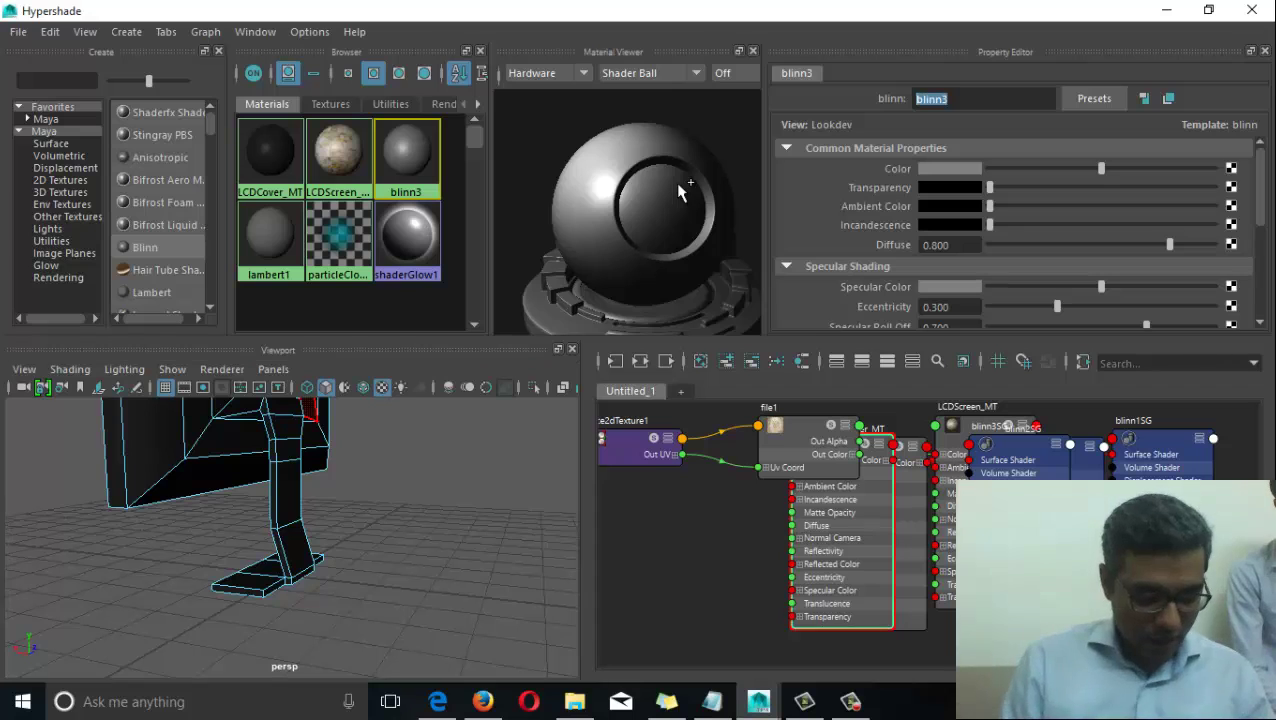
key("g")
key("a")
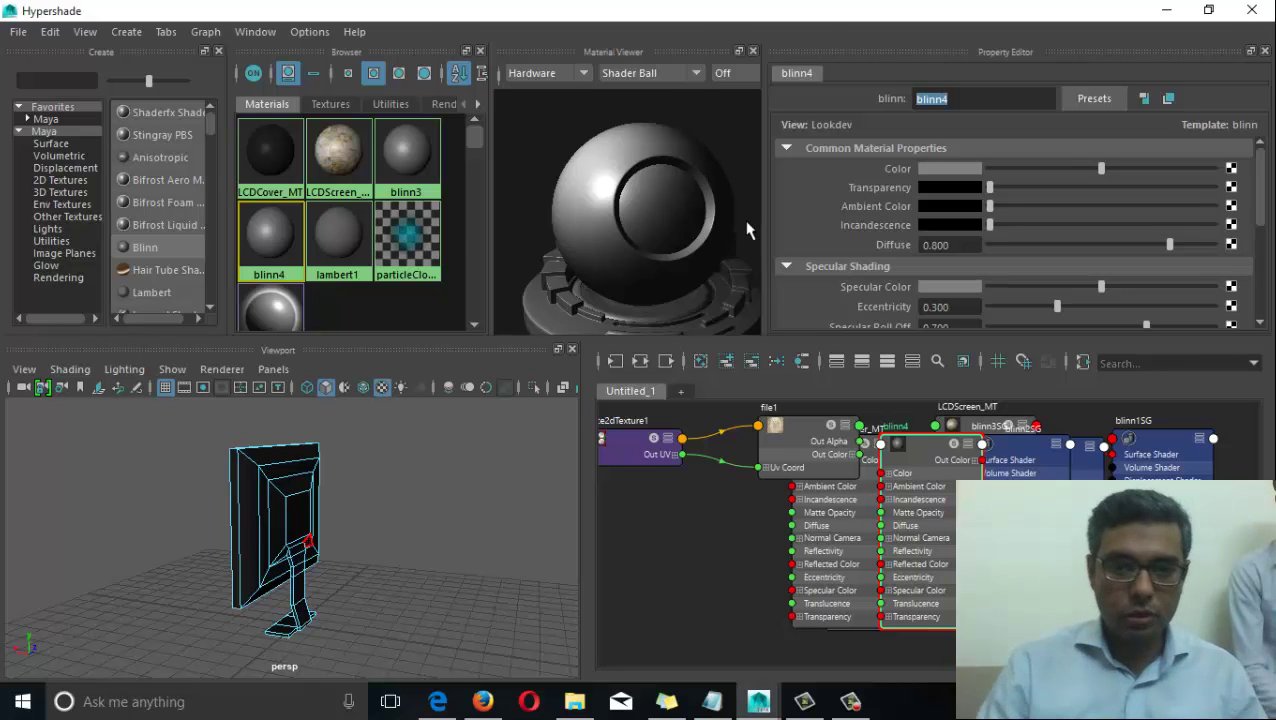
left_click(262, 242)
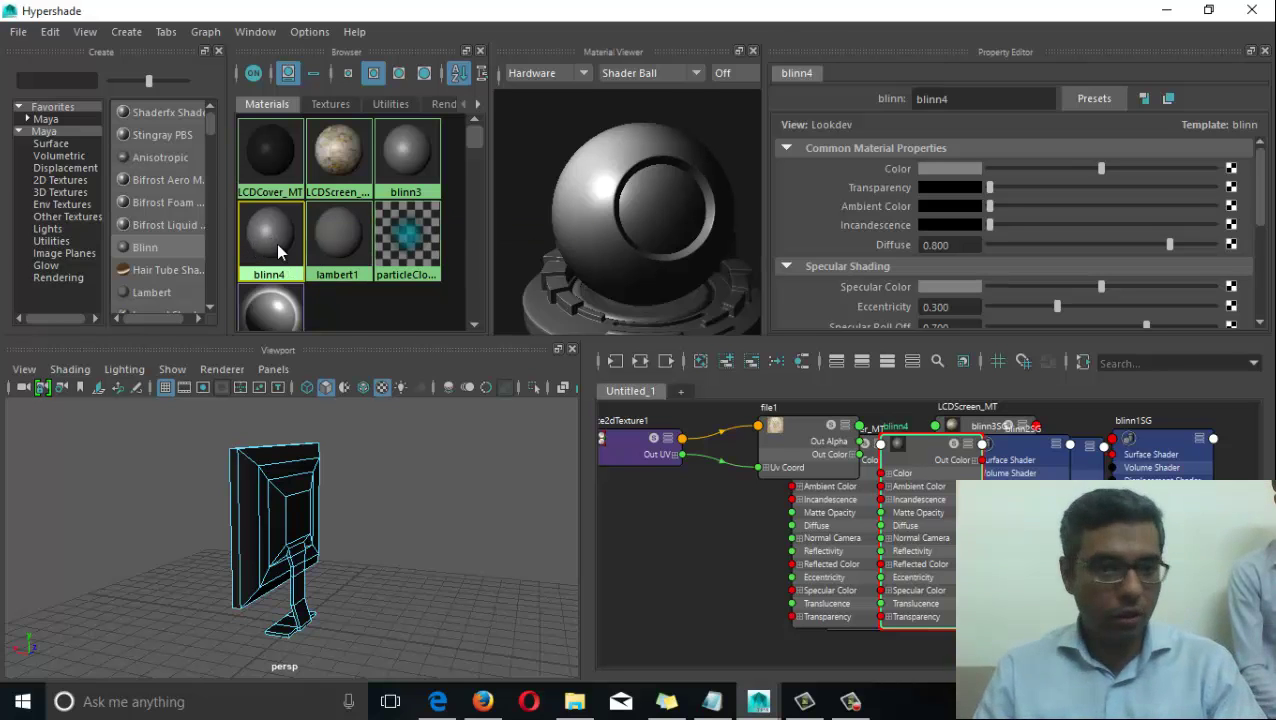
key("Delete")
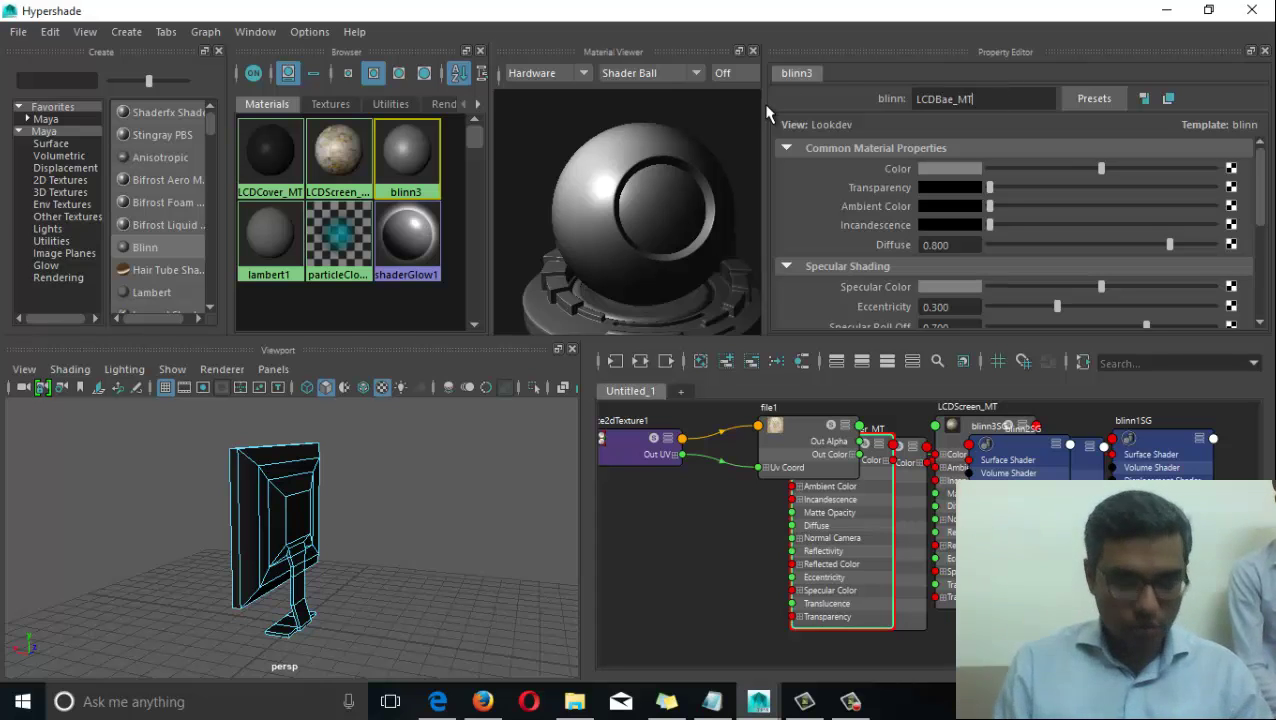
key("Return")
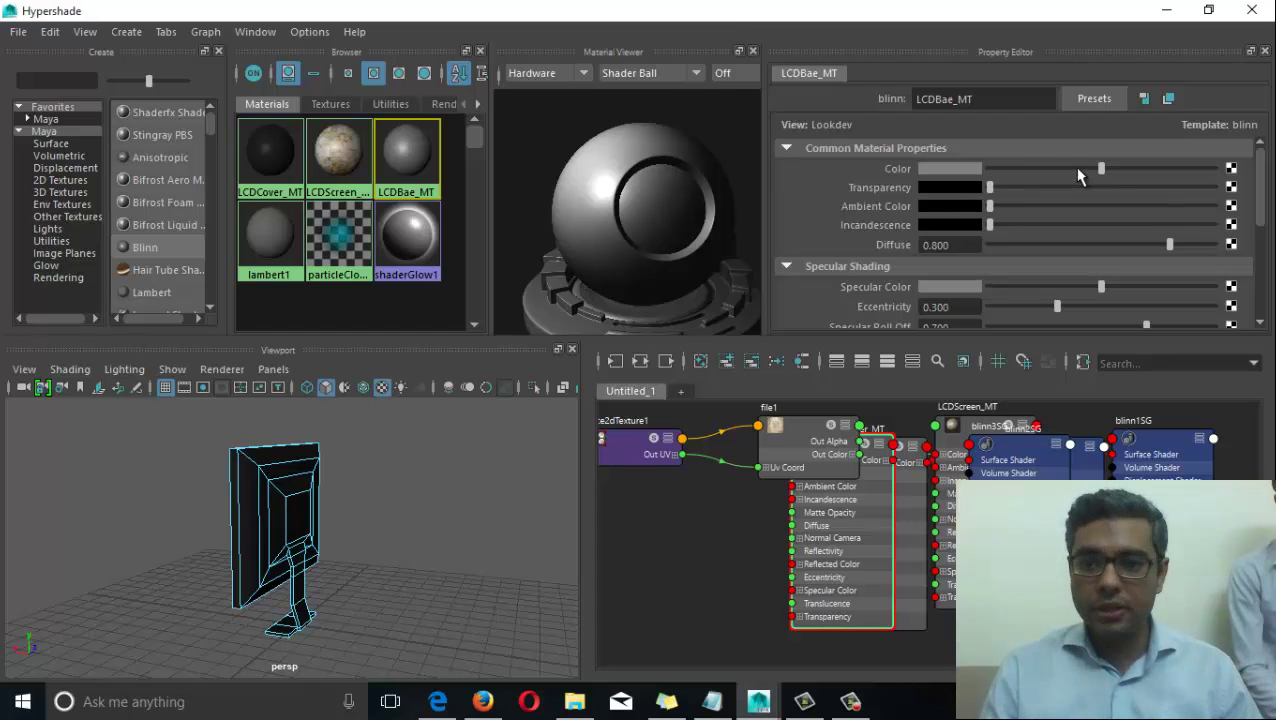
Brighten LCDBae_MT's color and ambient, adjust its specular, with eccentricity 0.189.
left_click_drag(1101, 169, 1124, 169)
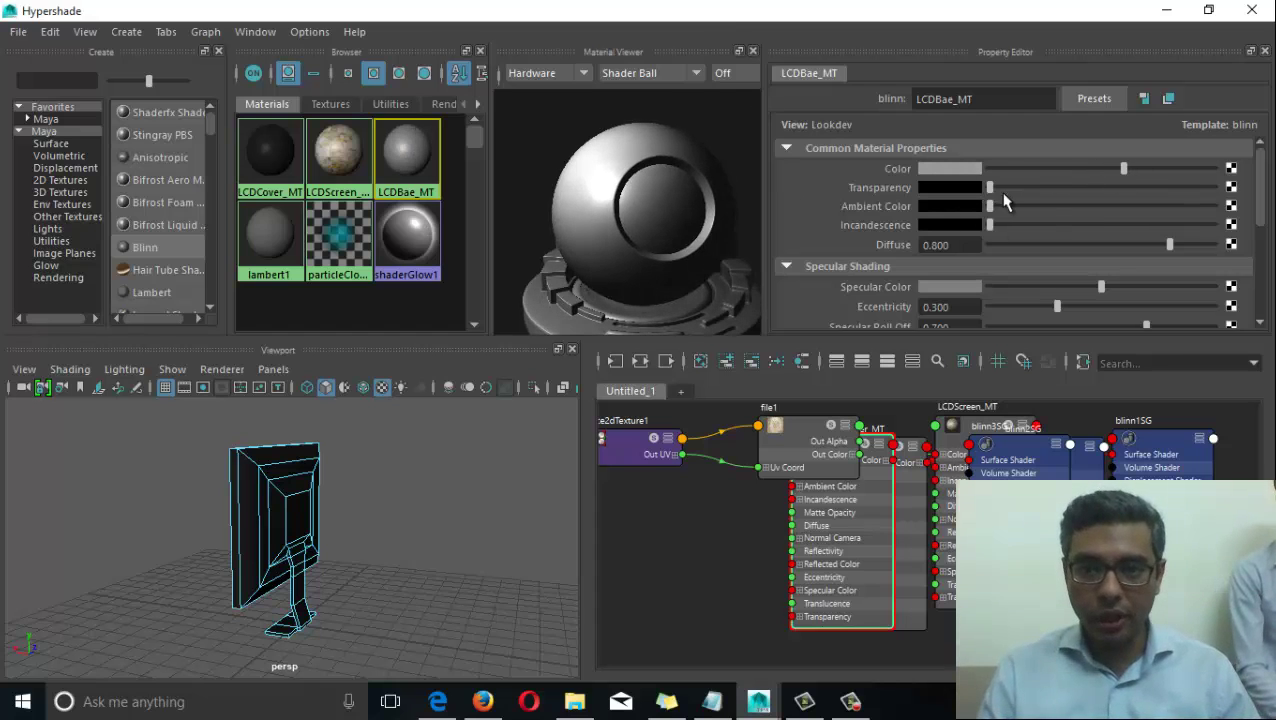
left_click_drag(990, 206, 1030, 208)
middle_click_drag(651, 263, 641, 213, "alt")
left_click_drag(1101, 287, 1034, 312)
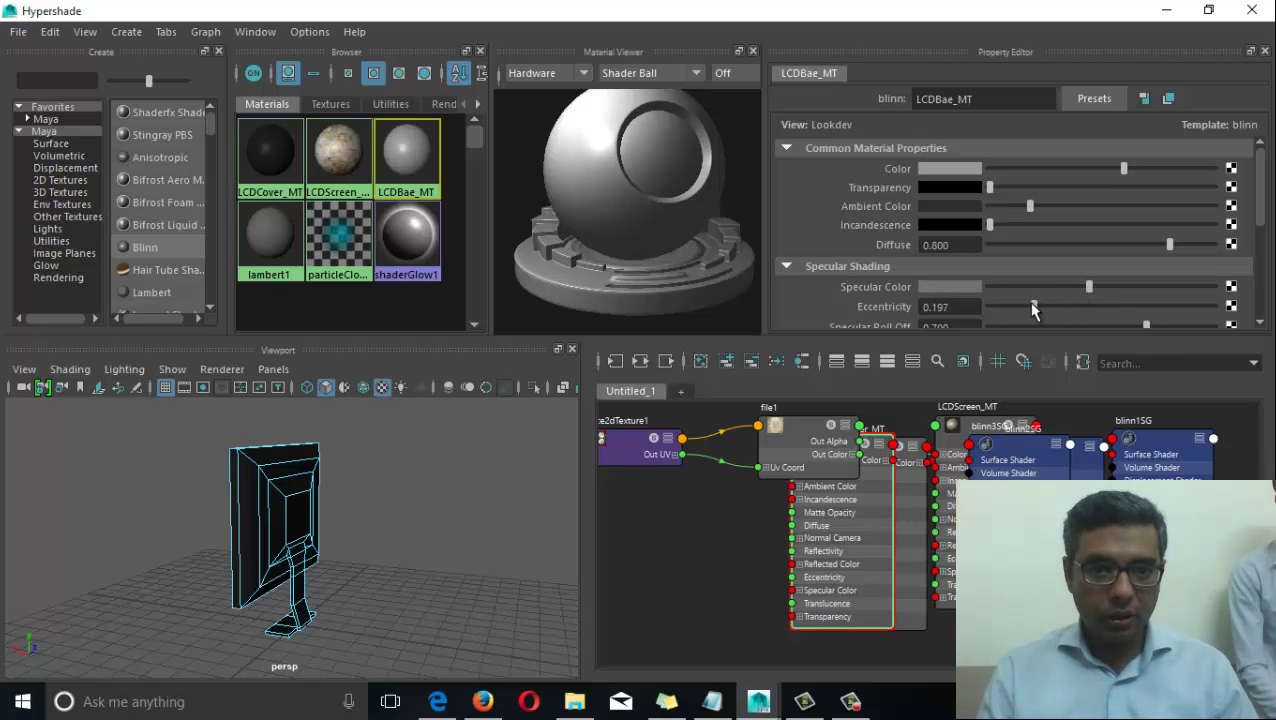
Select the faces of the monitor stand's foot and neck.
left_click_drag(279, 587, 277, 601, "alt")
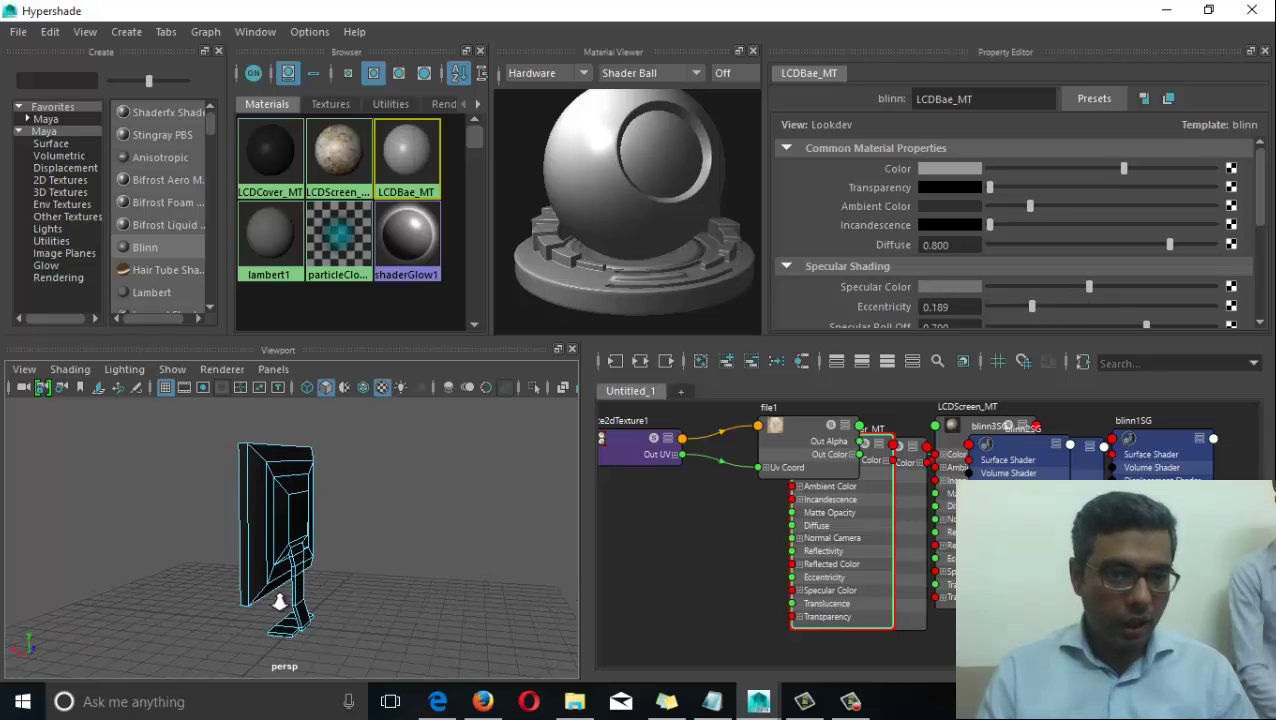
middle_click_drag(277, 601, 293, 506, "alt")
right_click_drag(293, 506, 339, 564, "alt")
middle_click_drag(339, 564, 341, 629, "alt")
right_click_drag(310, 538, 304, 235)
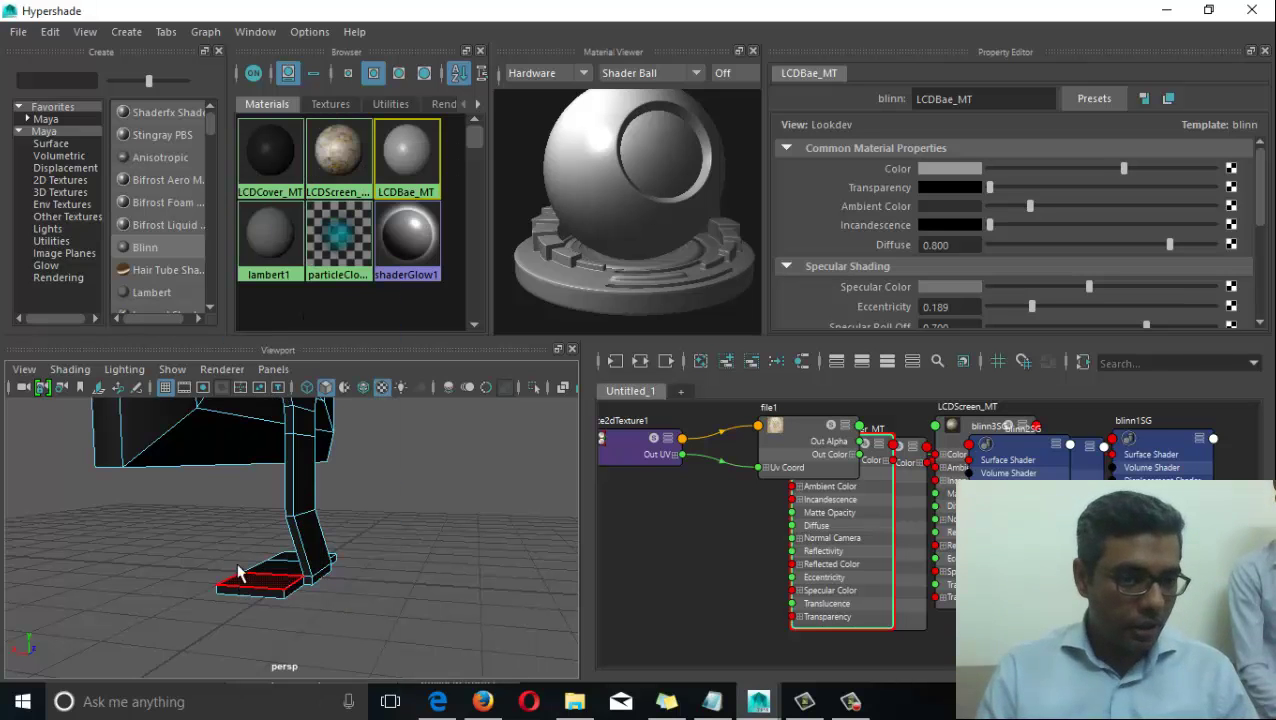
left_click_drag(216, 541, 514, 637)
middle_click_drag(350, 532, 364, 600, "alt")
left_click_drag(280, 548, 338, 564, "shift")
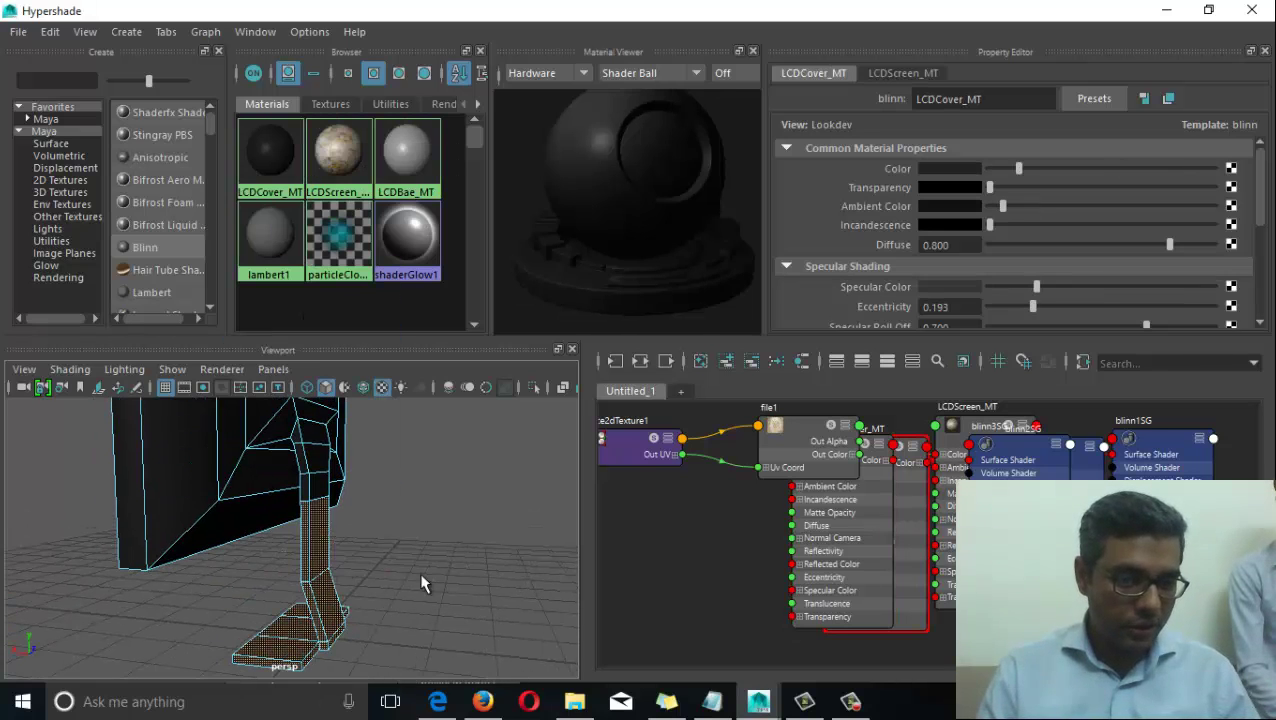
left_click_drag(424, 582, 385, 600, "alt")
right_click_drag(385, 600, 404, 592, "alt")
middle_click_drag(337, 540, 335, 567, "alt")
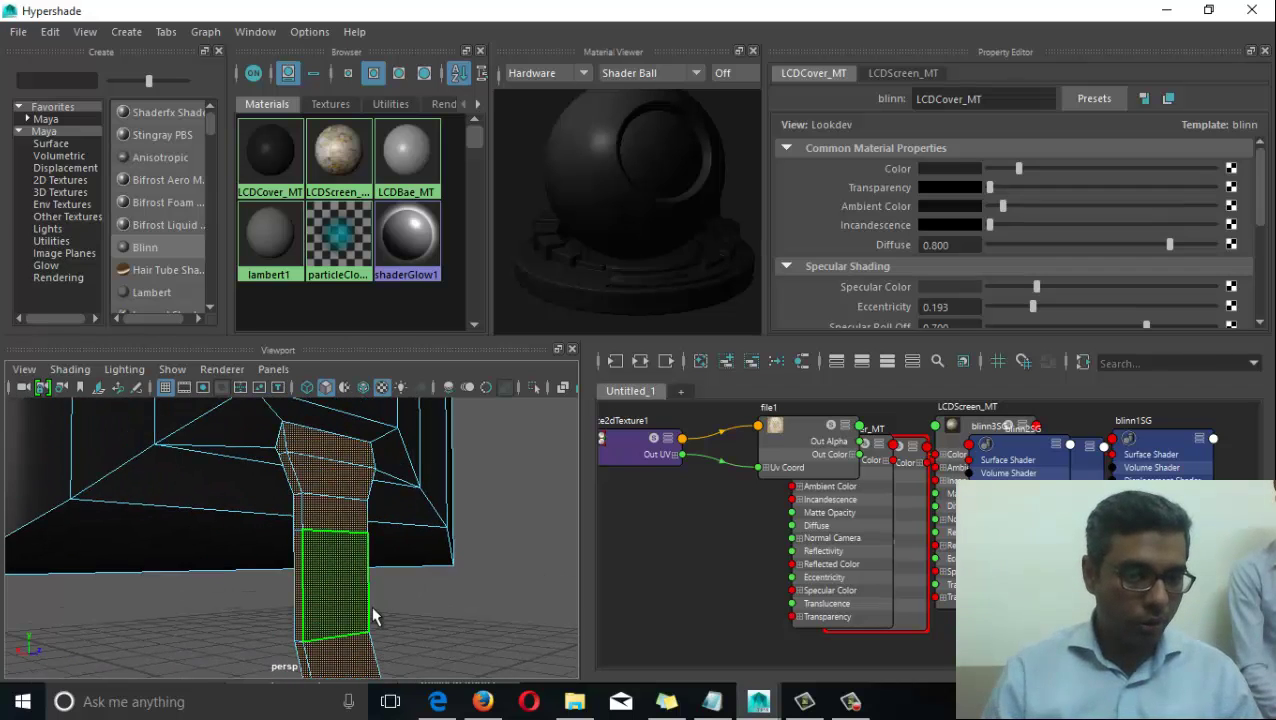
Assign LCDBae_MT to the selected stand faces and return to object selection.
left_click_drag(228, 601, 284, 594, "alt")
right_click_drag(410, 145, 404, 106)
left_click_drag(335, 525, 385, 593, "alt")
right_click_drag(385, 593, 430, 153)
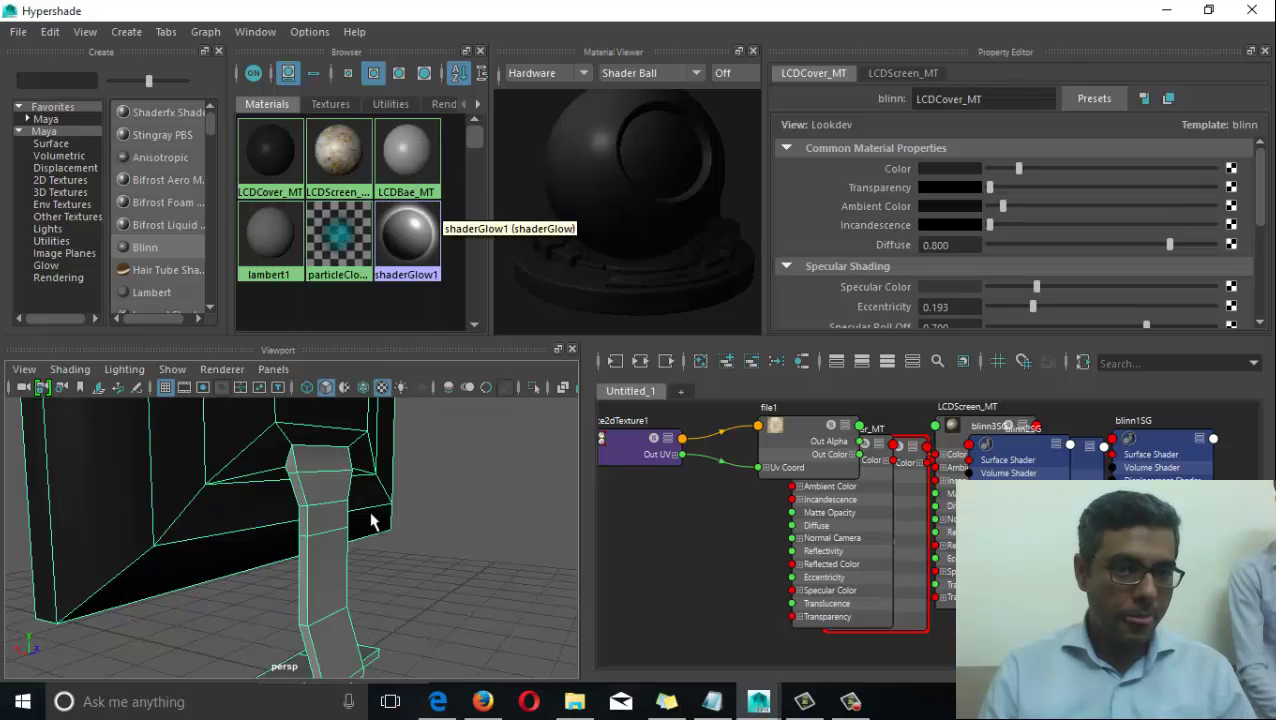
left_click_drag(370, 521, 199, 598, "alt")
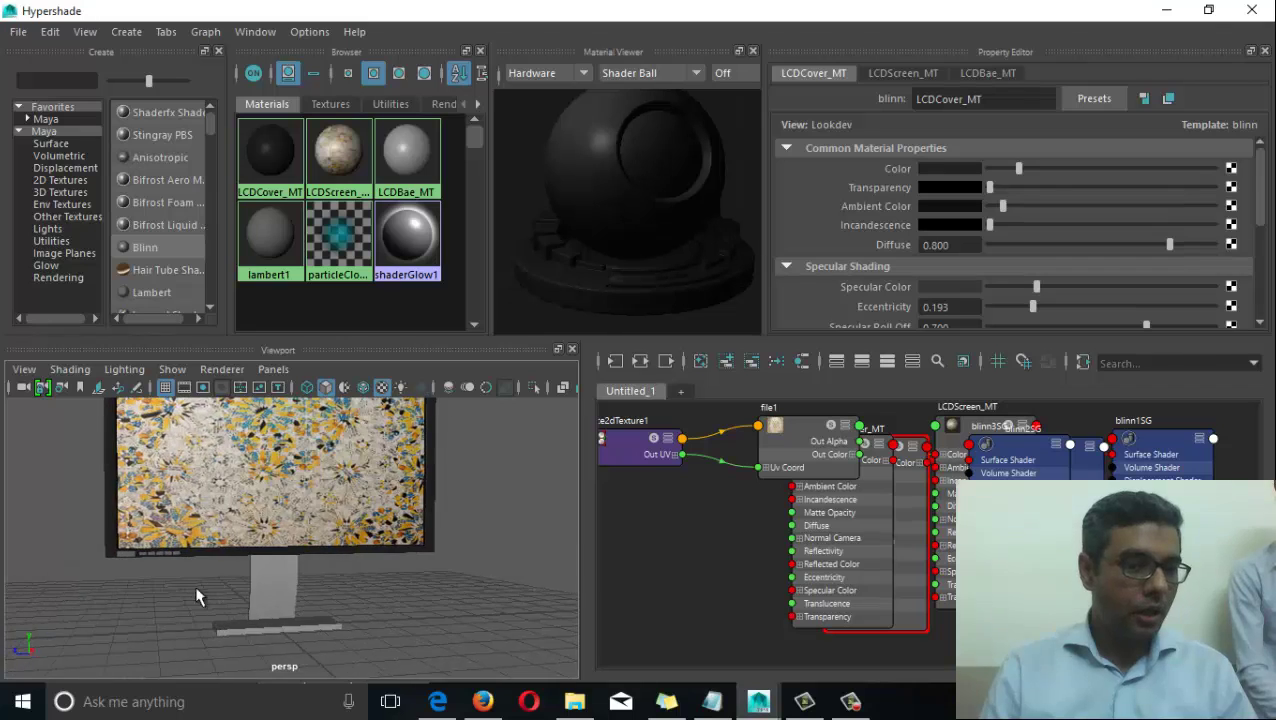
Apply LCDBae_MT to the monitor's leftmost small button, then deselect it.
middle_click_drag(199, 598, 262, 612, "alt")
right_click_drag(262, 618, 310, 616, "alt")
middle_click_drag(215, 606, 296, 580, "alt")
right_click_drag(188, 592, 250, 597, "alt")
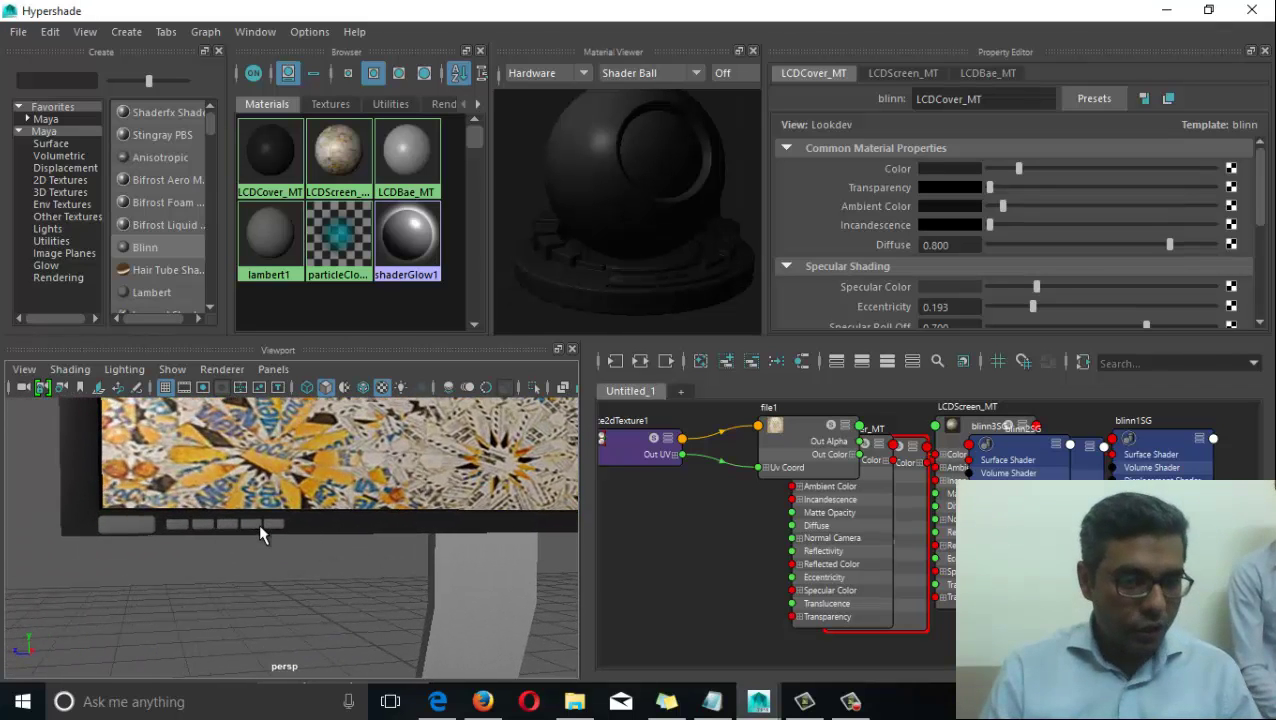
left_click(272, 525)
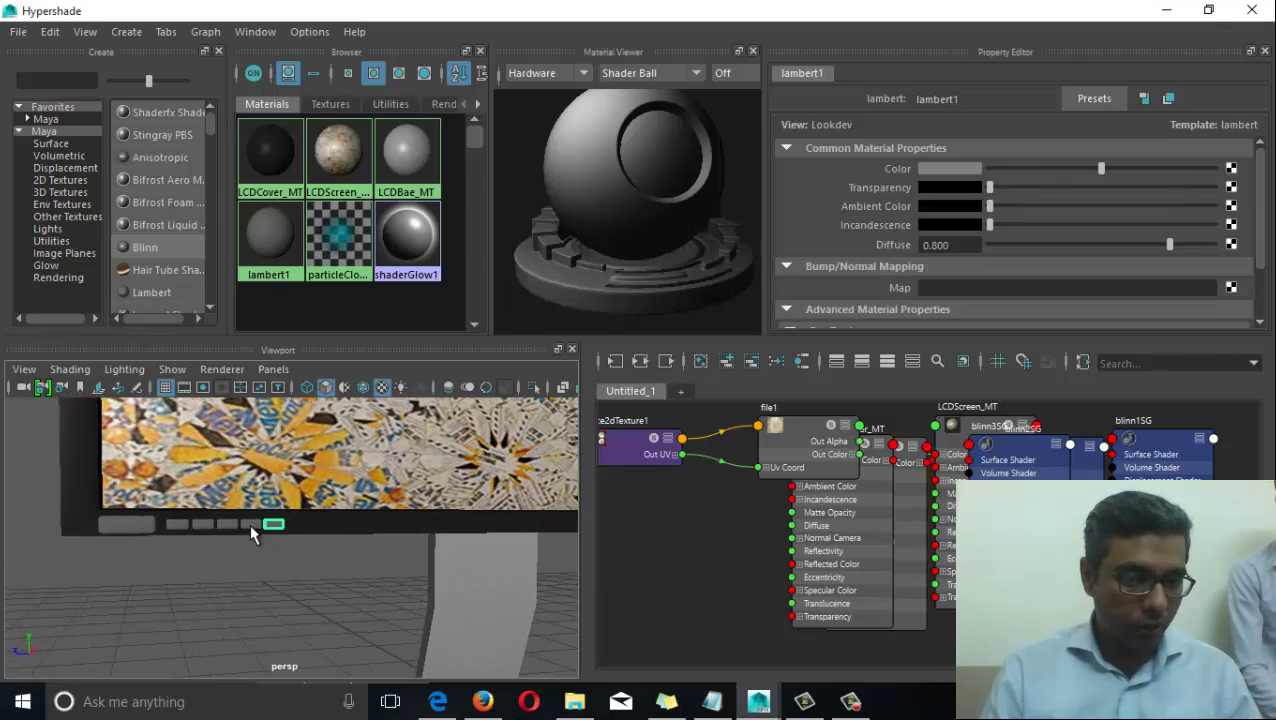
left_click(184, 524)
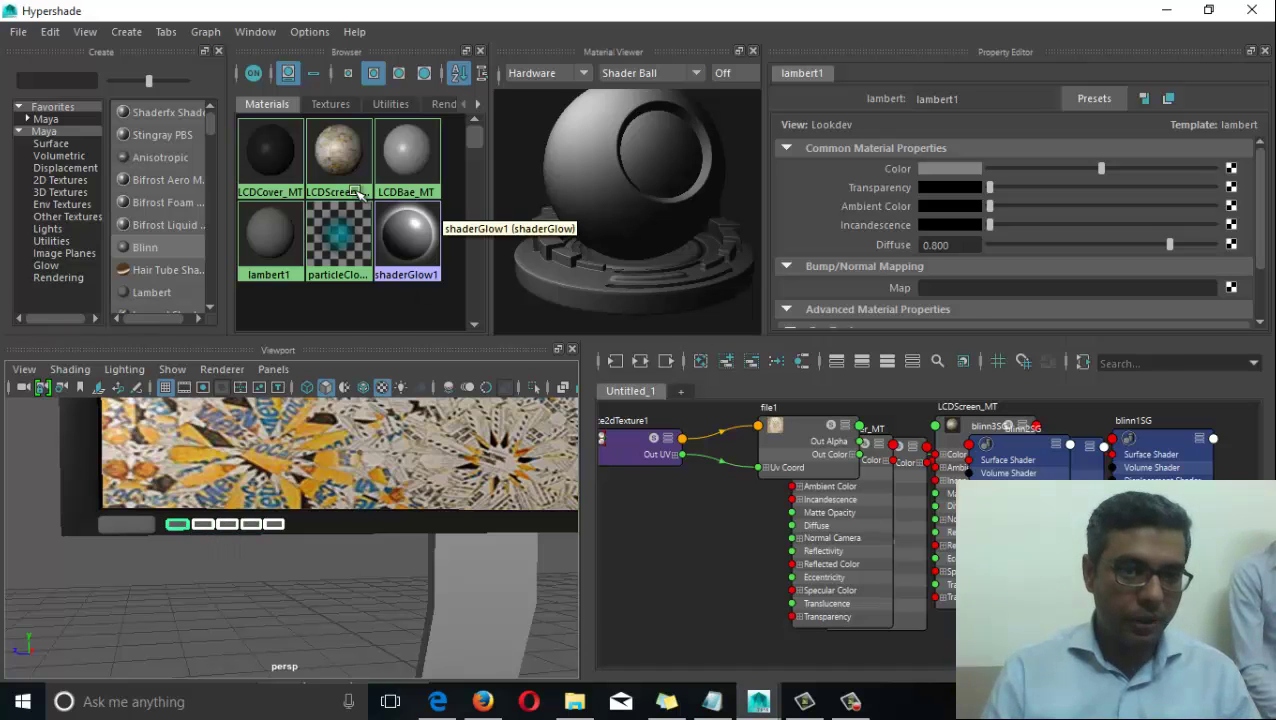
right_click_drag(405, 148, 390, 101)
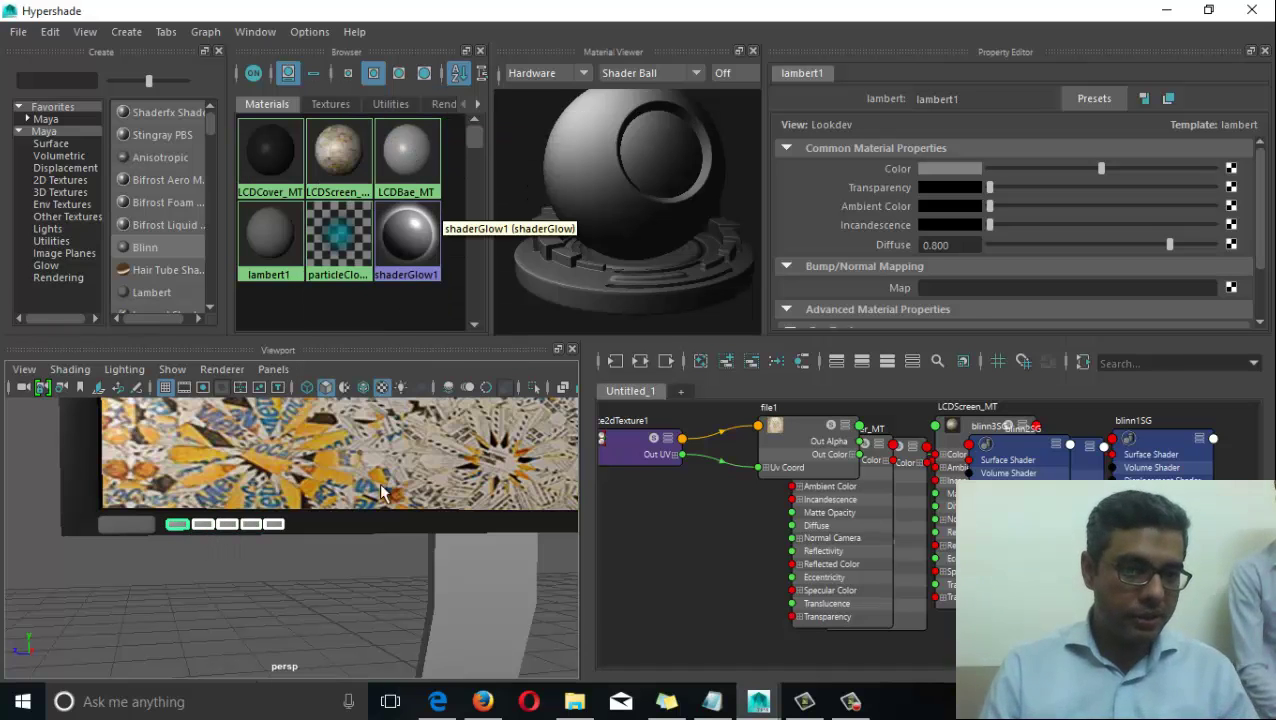
left_click_drag(330, 598, 308, 611, "alt")
left_click(251, 596)
right_click_drag(172, 626, 222, 637, "alt")
left_click_drag(222, 645, 95, 541, "alt")
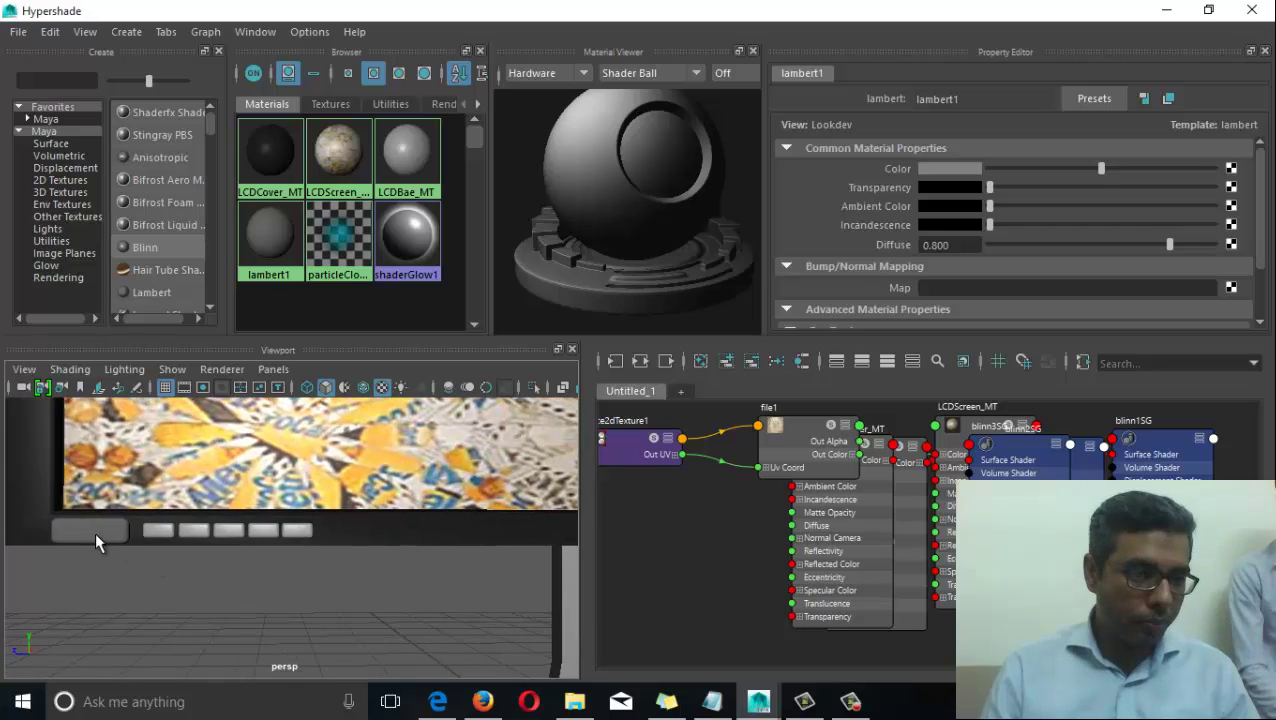
Create a new Blinn, delete the extra blinn5, and rename blinn4 to LCDButton_MT.
left_click(160, 249)
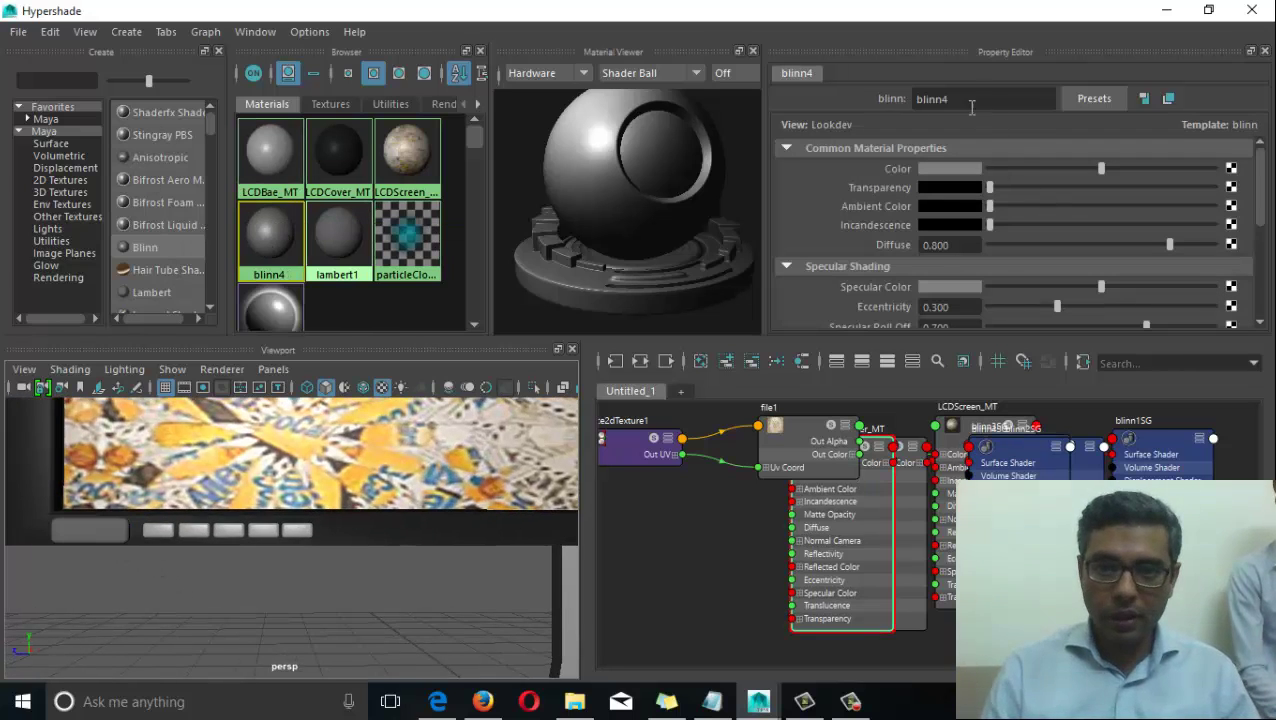
key("ctrl+d")
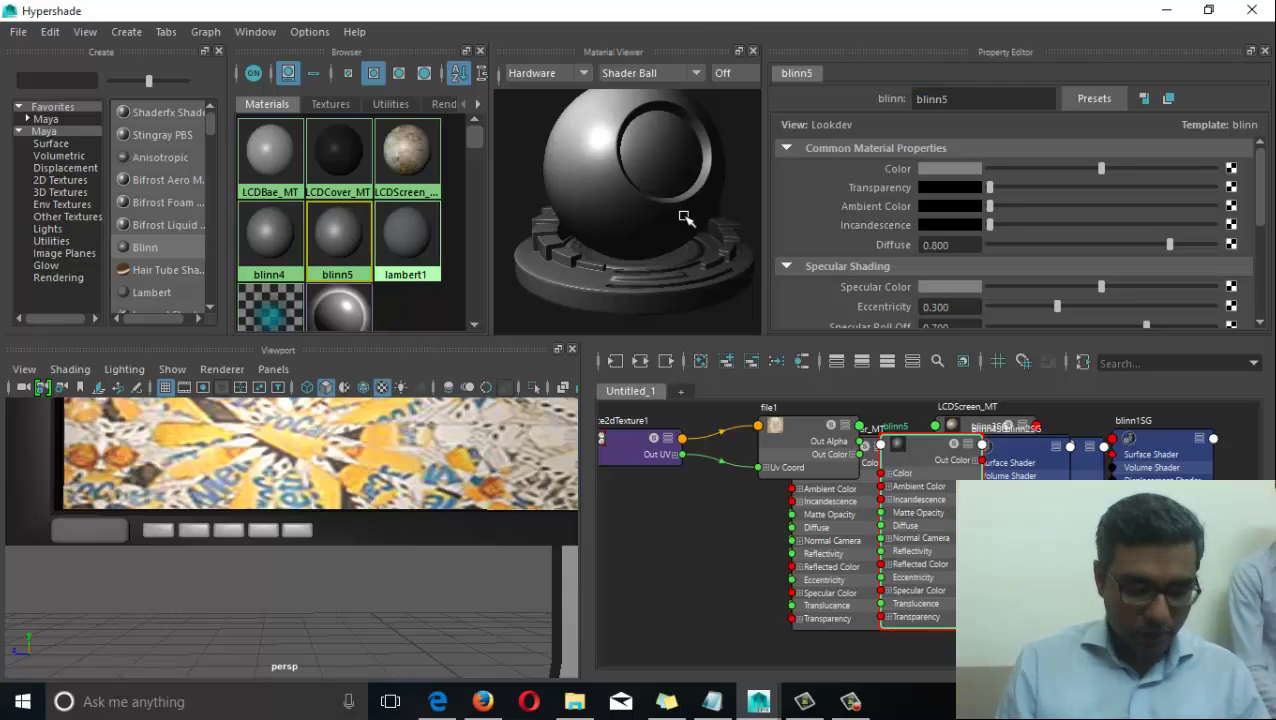
left_click(437, 231)
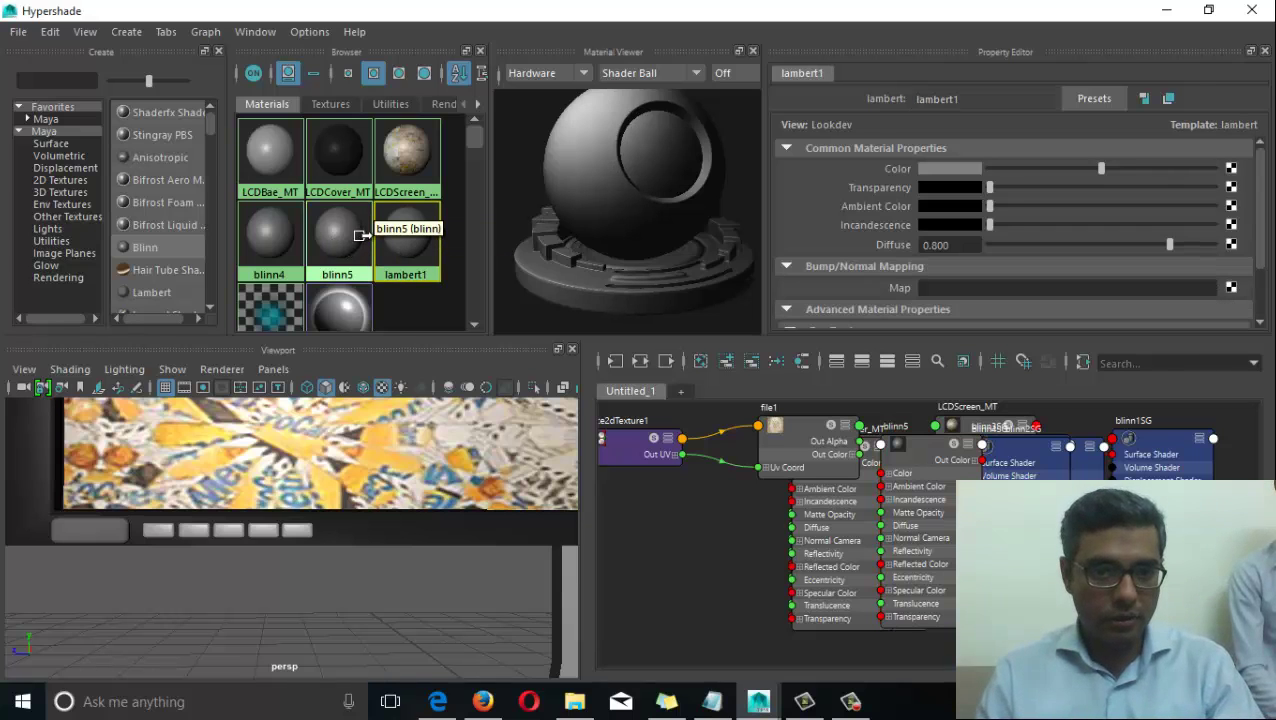
left_click(345, 242)
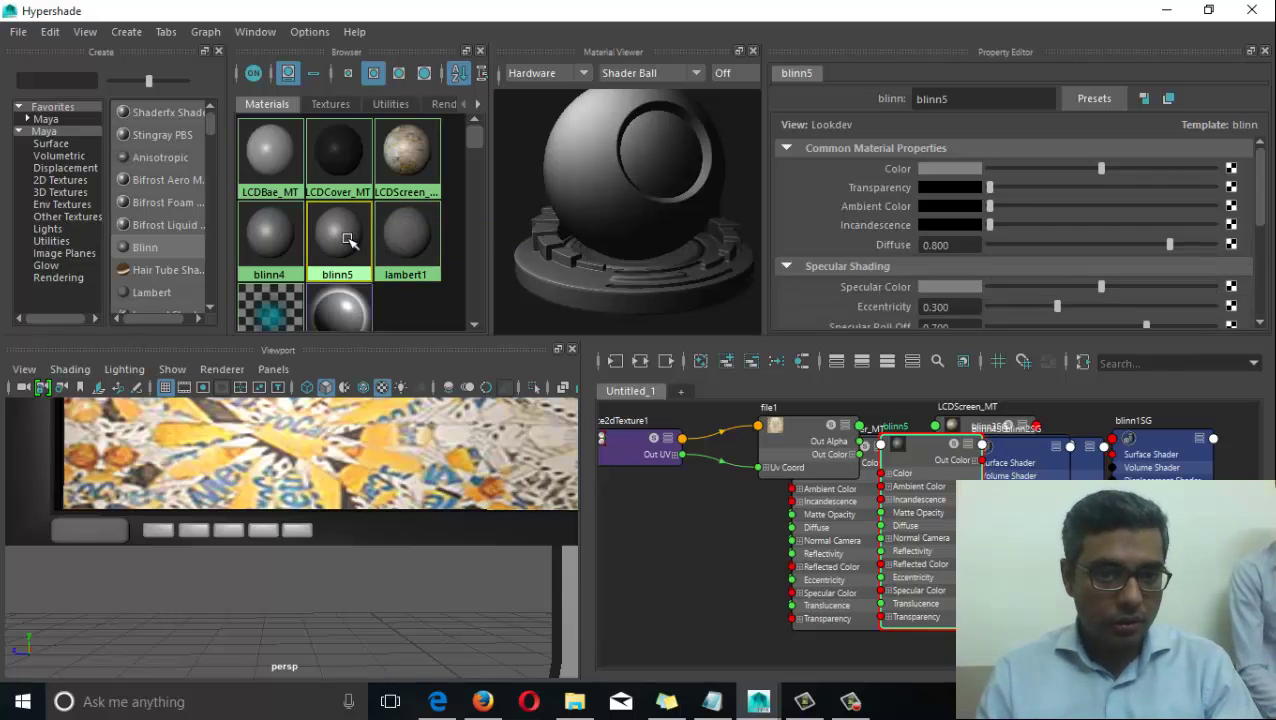
key("Delete")
left_click(290, 236)
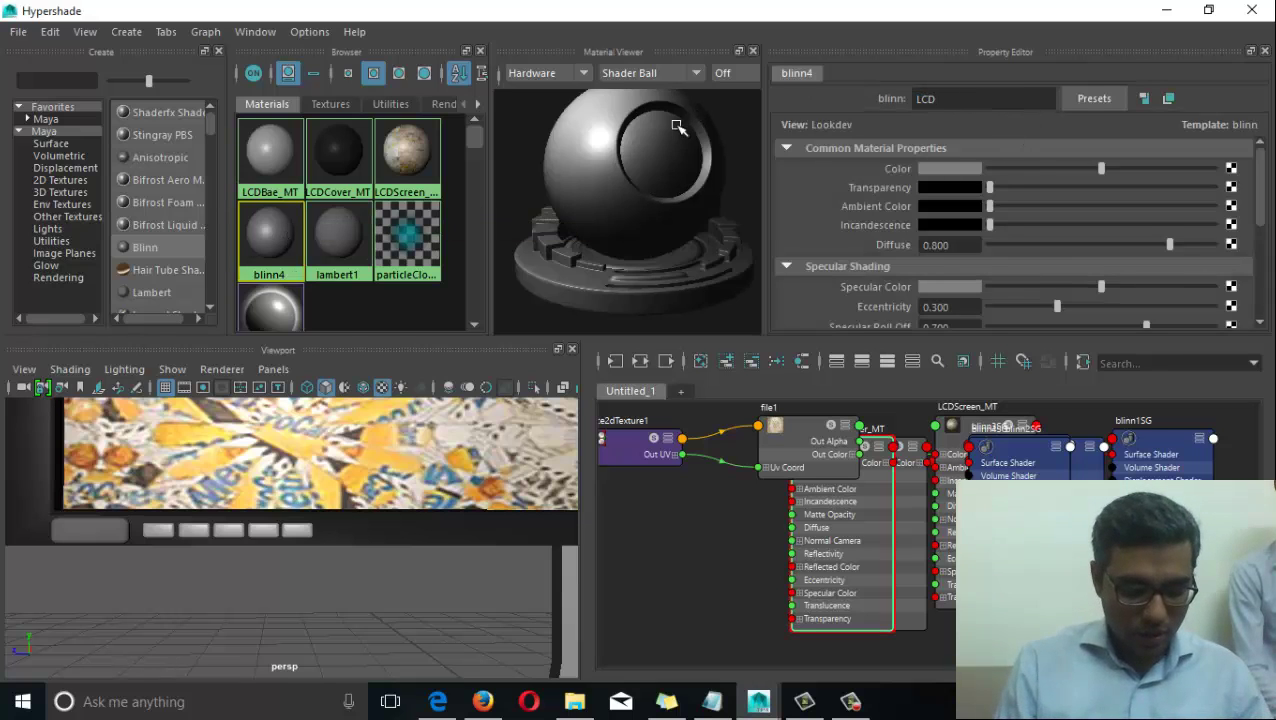
type("LCDButton")
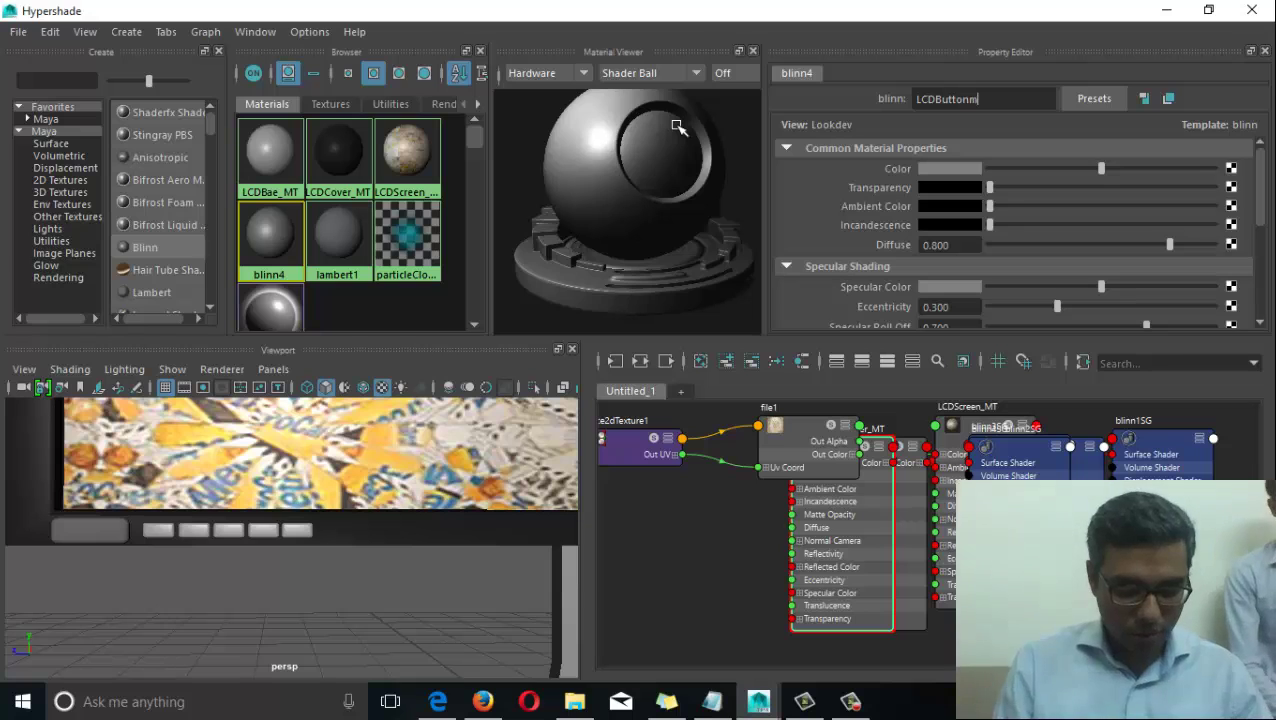
type("_")
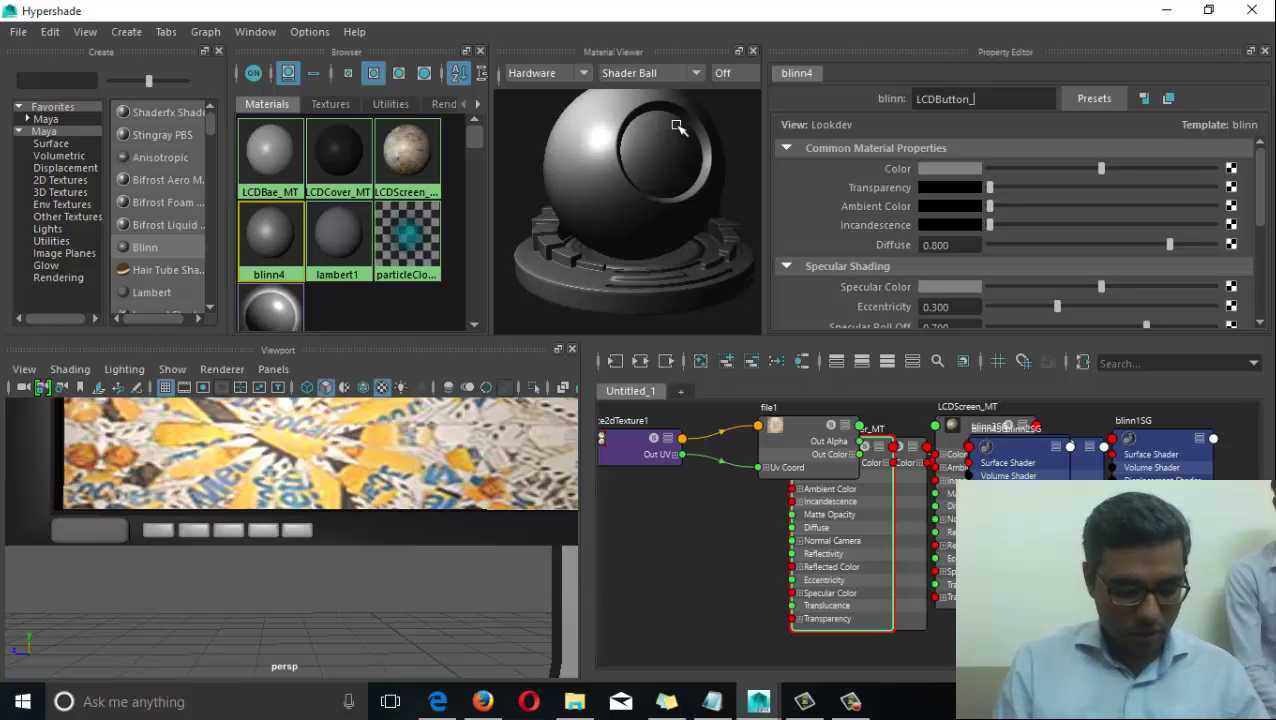
type("MT")
key("Return")
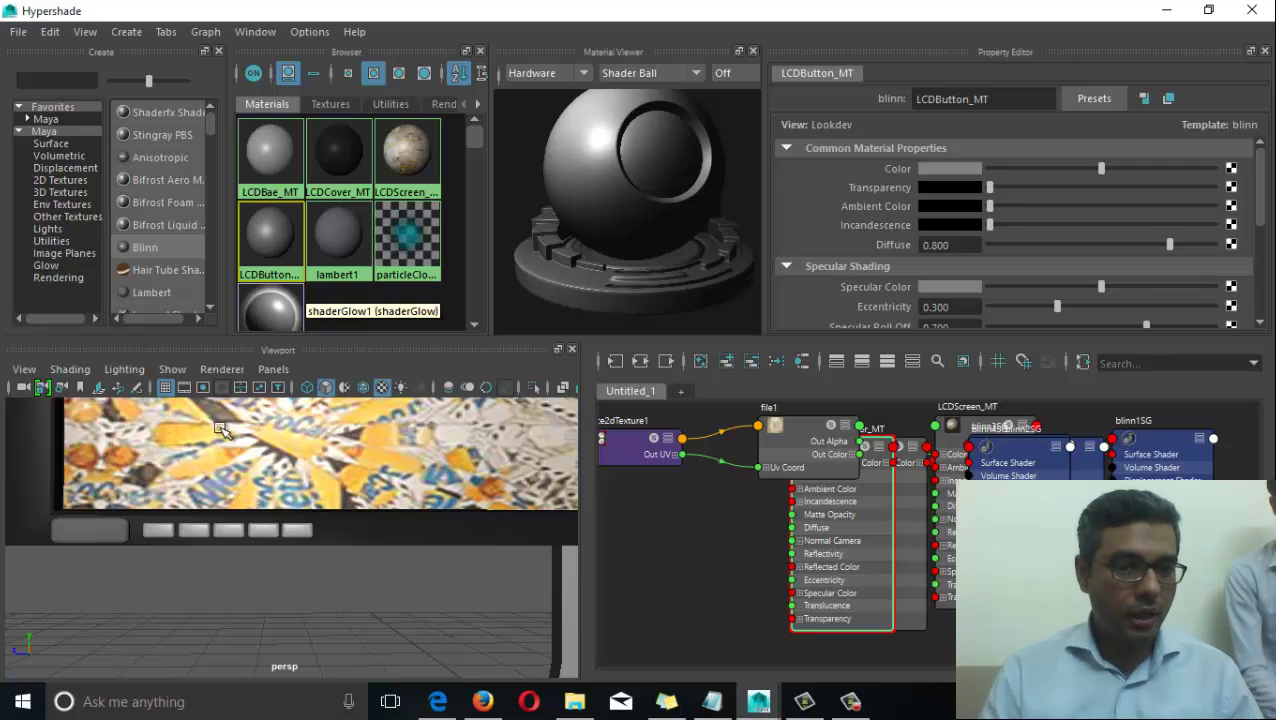
Make LCDButton_MT red with brighter ambient, dimmer specular and eccentricity 0.092.
left_click(955, 170)
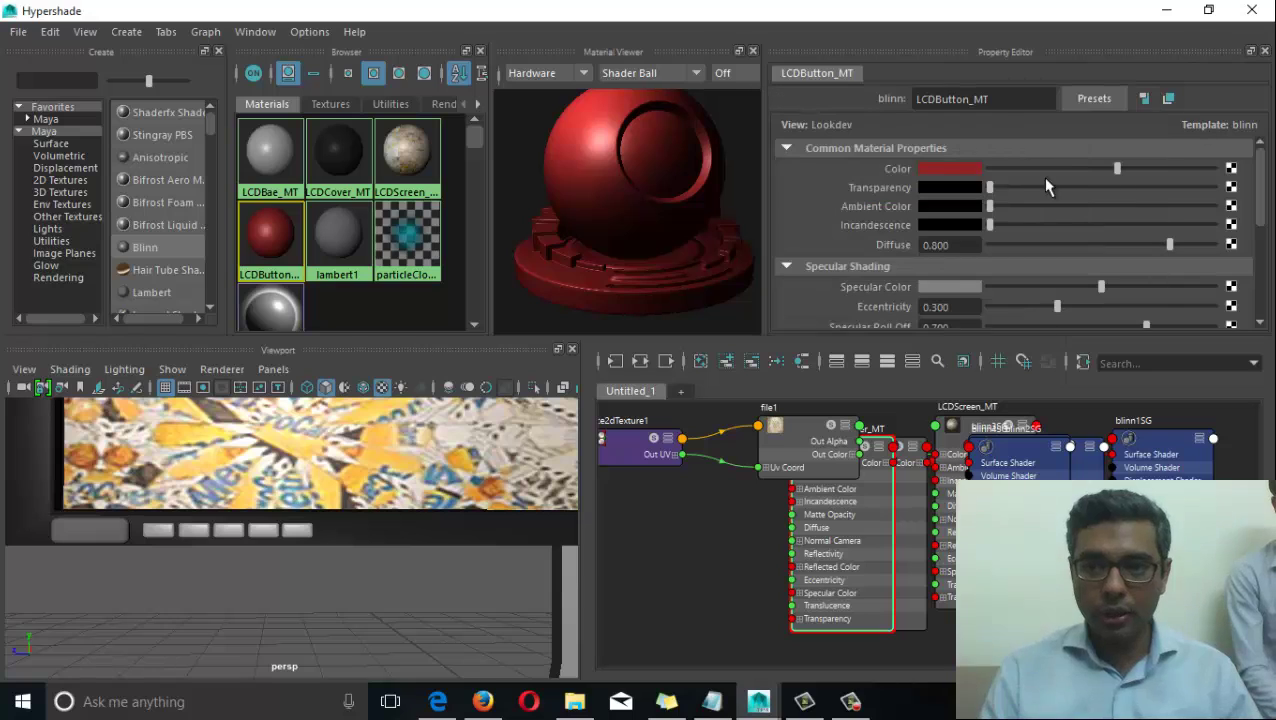
left_click_drag(991, 208, 1020, 208)
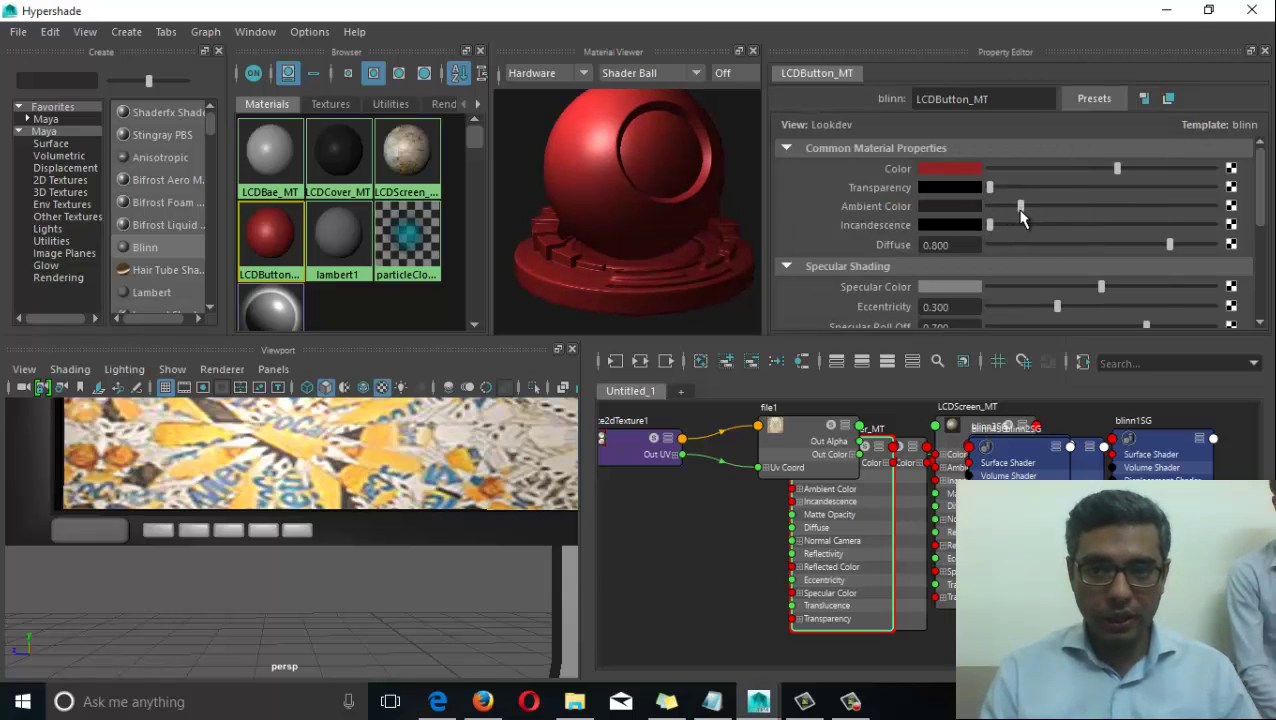
left_click_drag(1070, 287, 1001, 307)
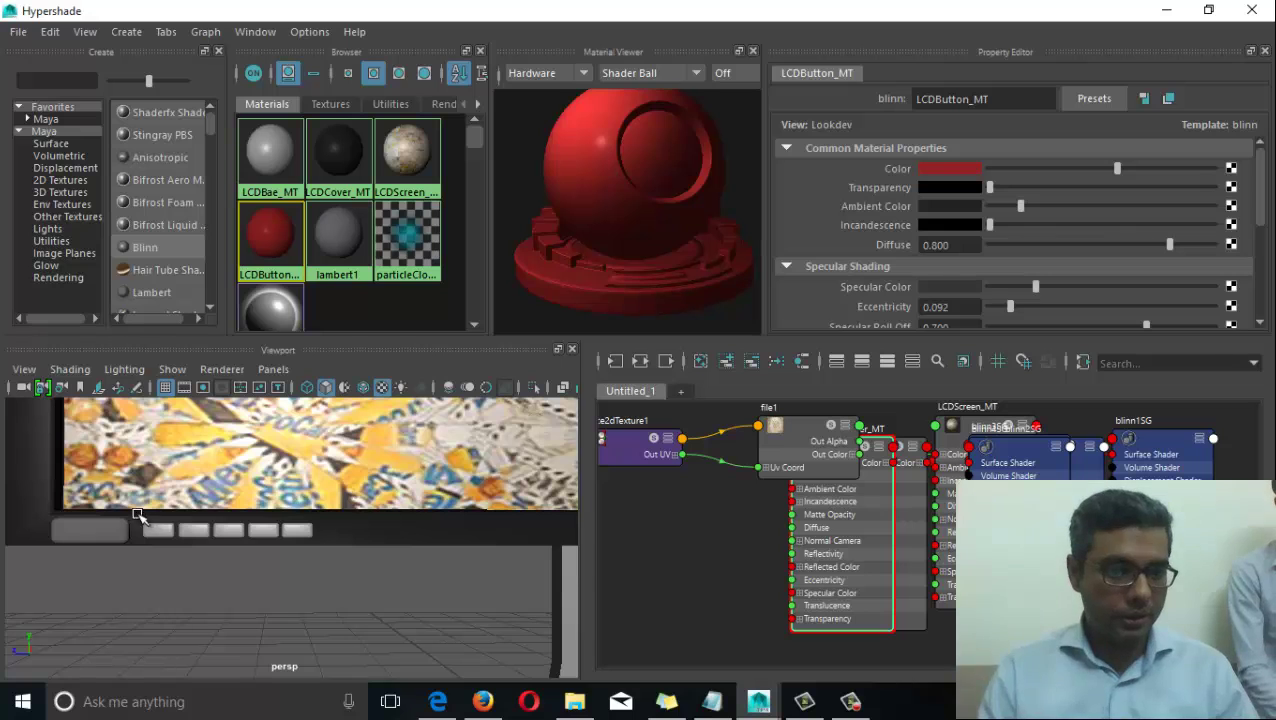
Assign LCDButton_MT to the monitor's first button and minimize Hypershade.
left_click(92, 531)
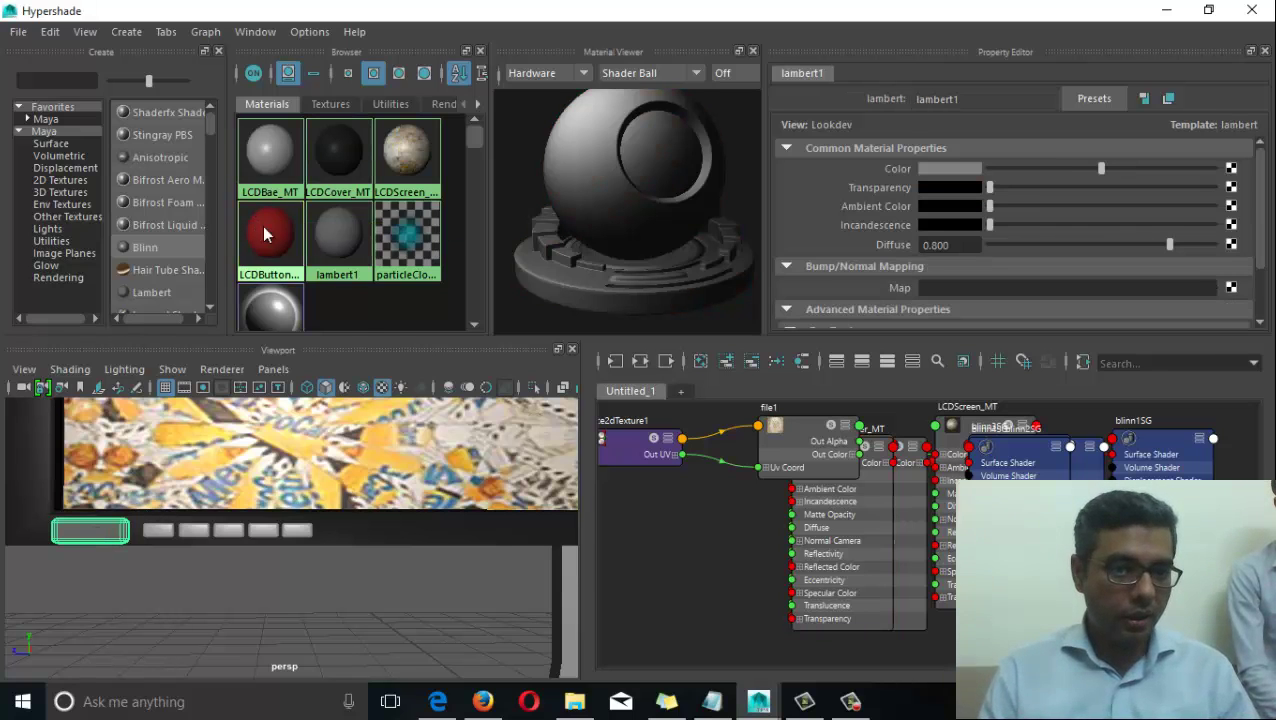
right_click_drag(266, 234, 247, 171)
middle_click_drag(414, 503, 333, 540, "alt")
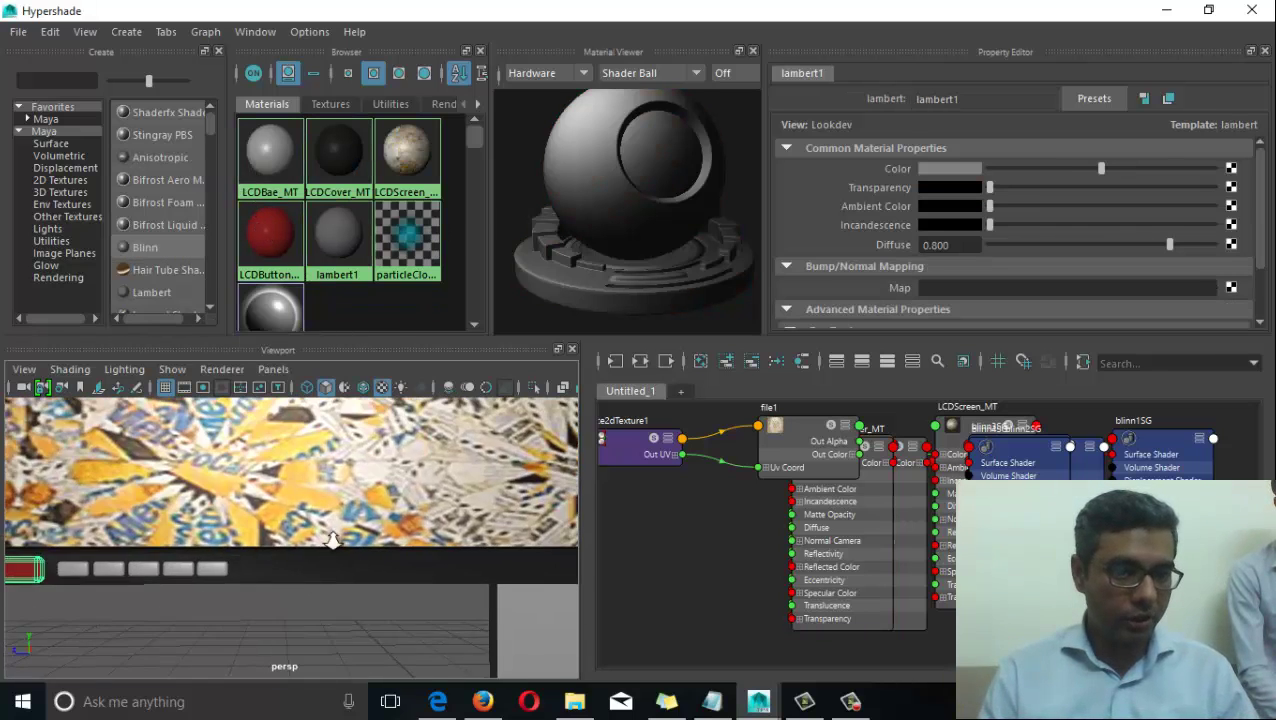
mouse_move(333, 540)
right_mouse_down("alt")
mouse_move(242, 549)
mouse_move(338, 533)
right_mouse_up("alt")
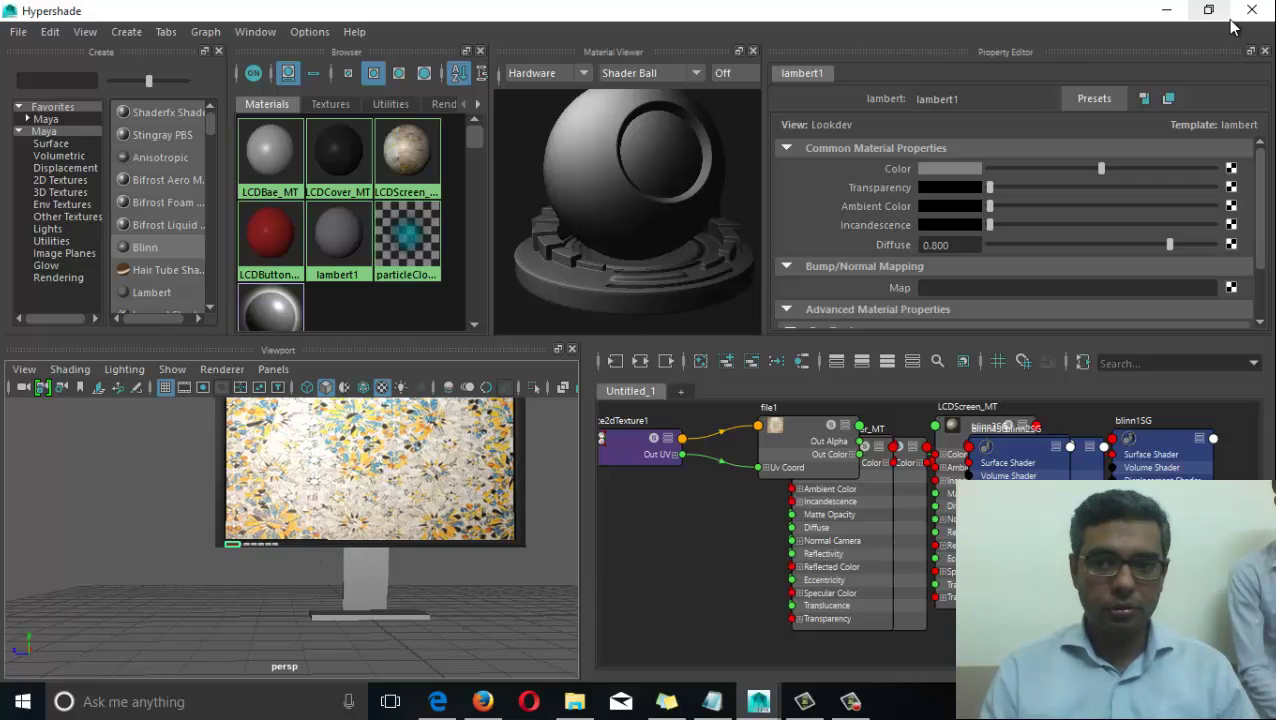
left_click(1166, 9)
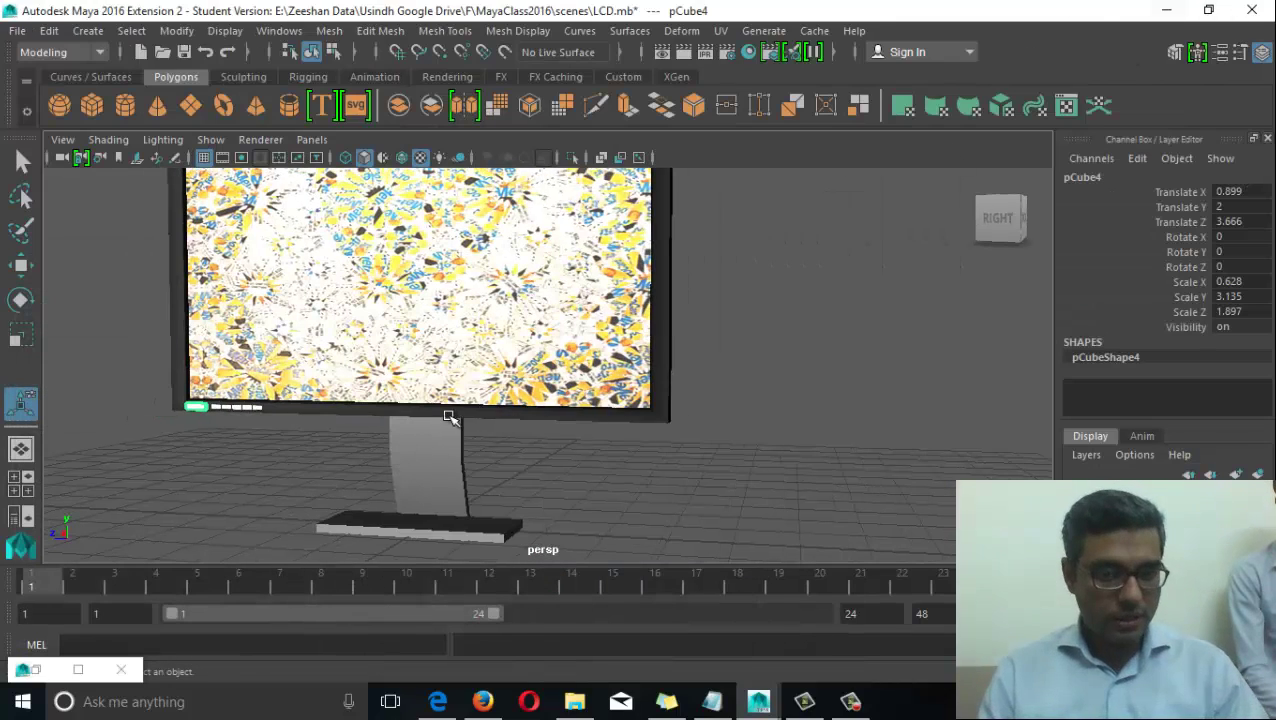
left_click(570, 452)
left_click_drag(572, 447, 307, 433, "alt")
right_click_drag(307, 433, 430, 440, "alt")
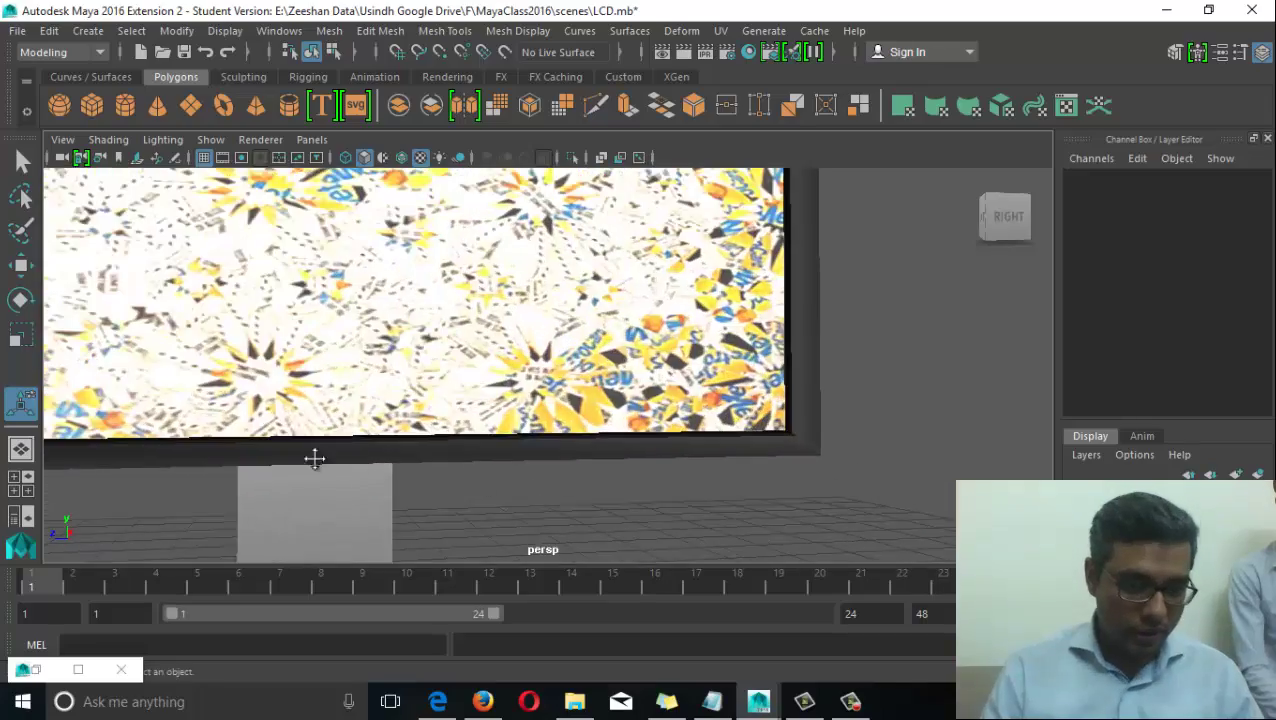
middle_click_drag(313, 456, 595, 470, "alt")
left_click_drag(282, 521, 350, 528, "alt")
middle_click_drag(305, 524, 378, 431, "alt")
left_click(251, 434)
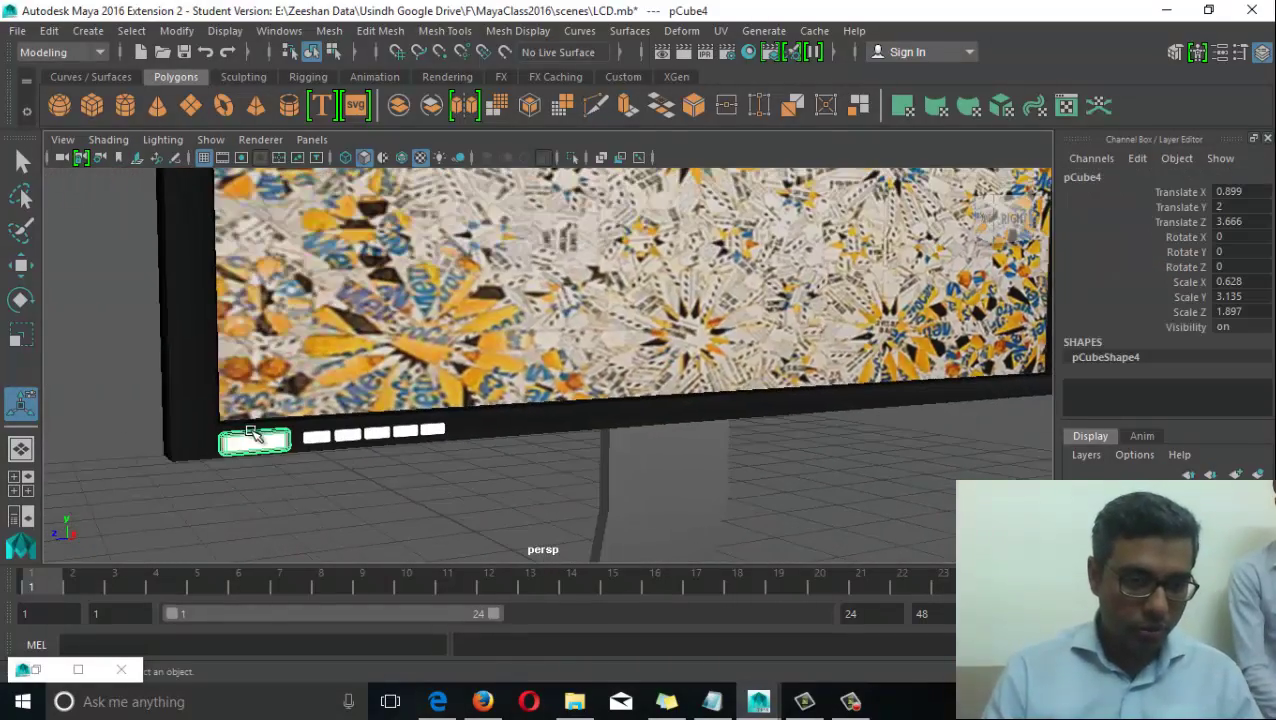
key("f")
left_click_drag(273, 467, 302, 478, "alt")
right_click_drag(680, 438, 577, 429, "alt")
left_click_drag(576, 430, 581, 416, "alt")
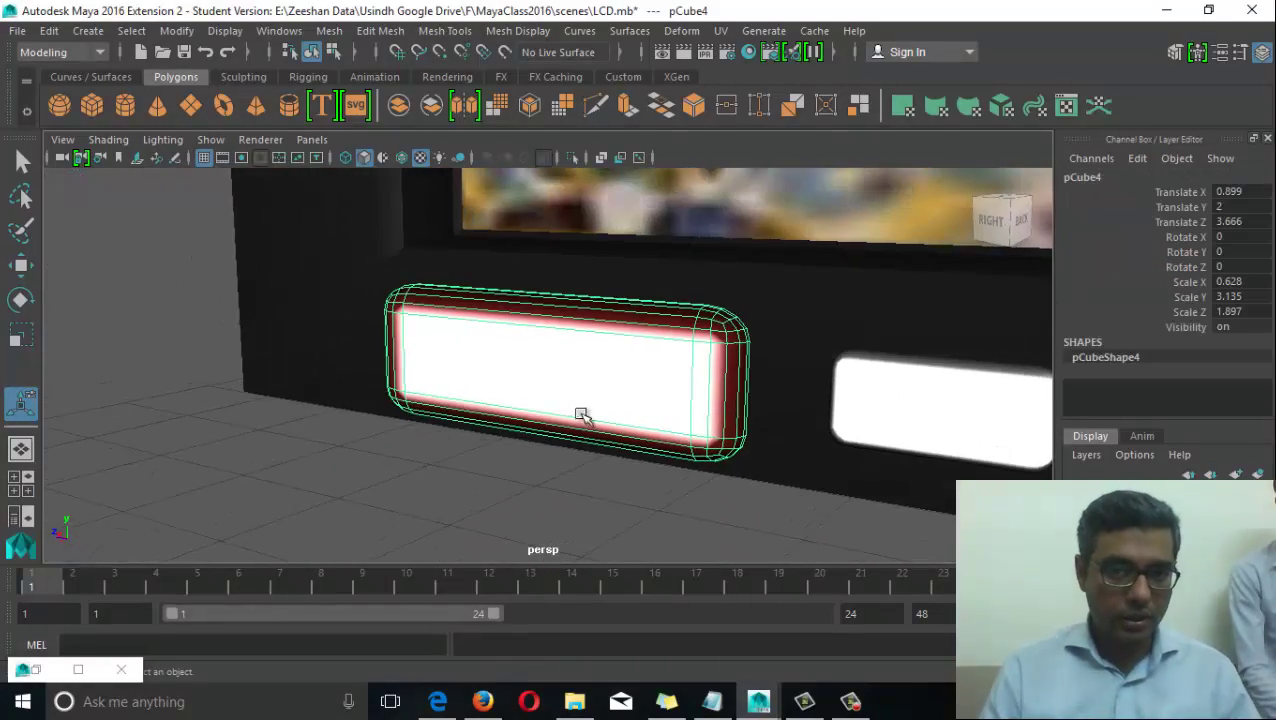
double_click(46, 679)
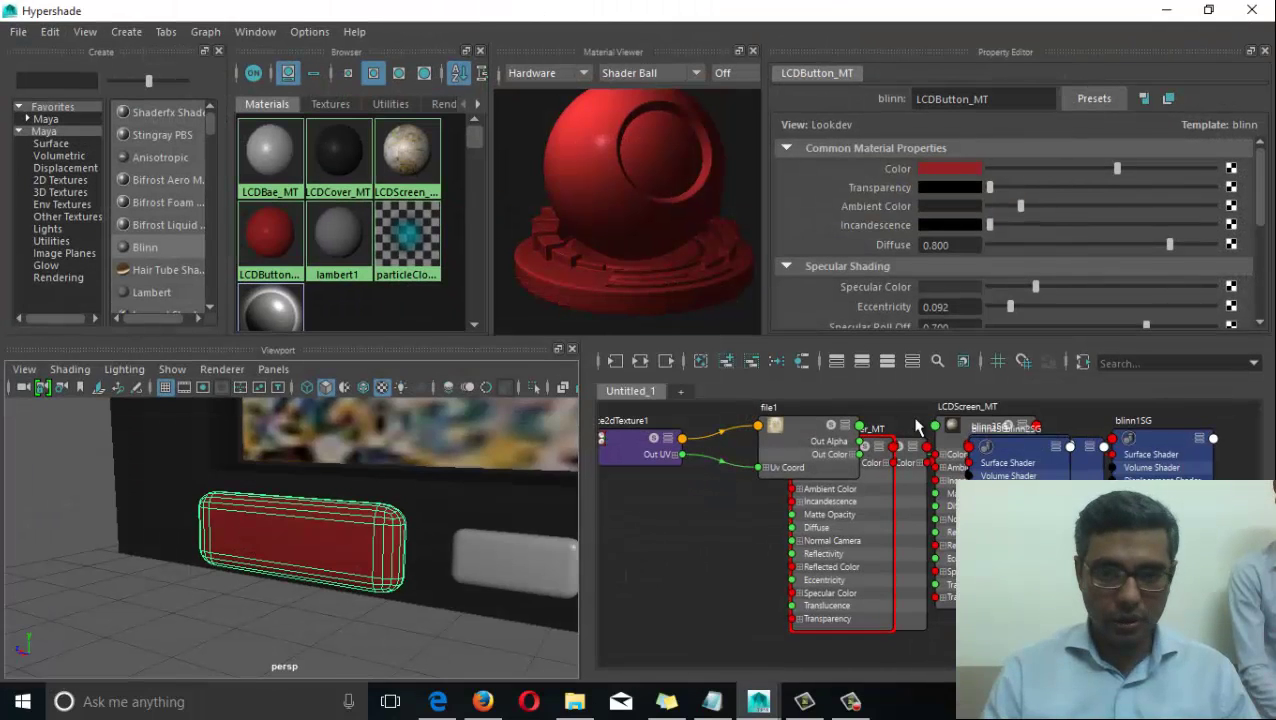
left_click_drag(378, 528, 423, 533, "alt")
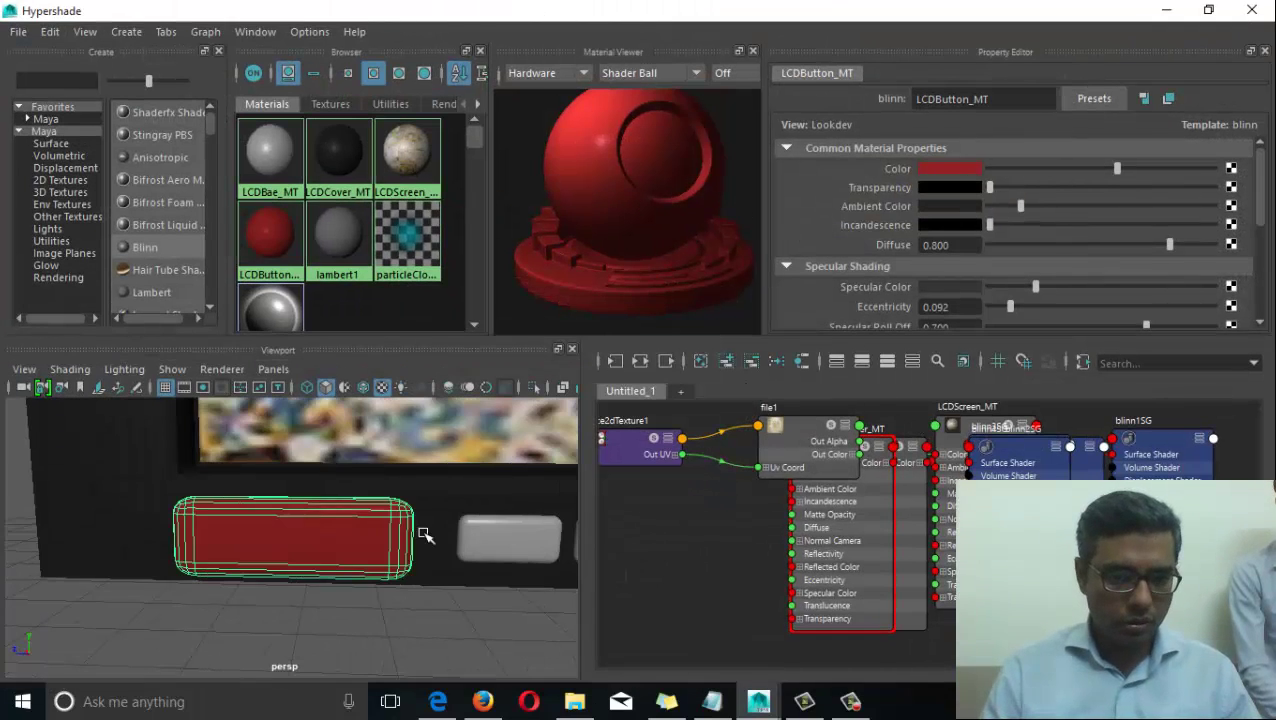
left_click(1166, 10)
scroll(640, 400, "down", 5)
left_click_drag(658, 410, 717, 473, "alt")
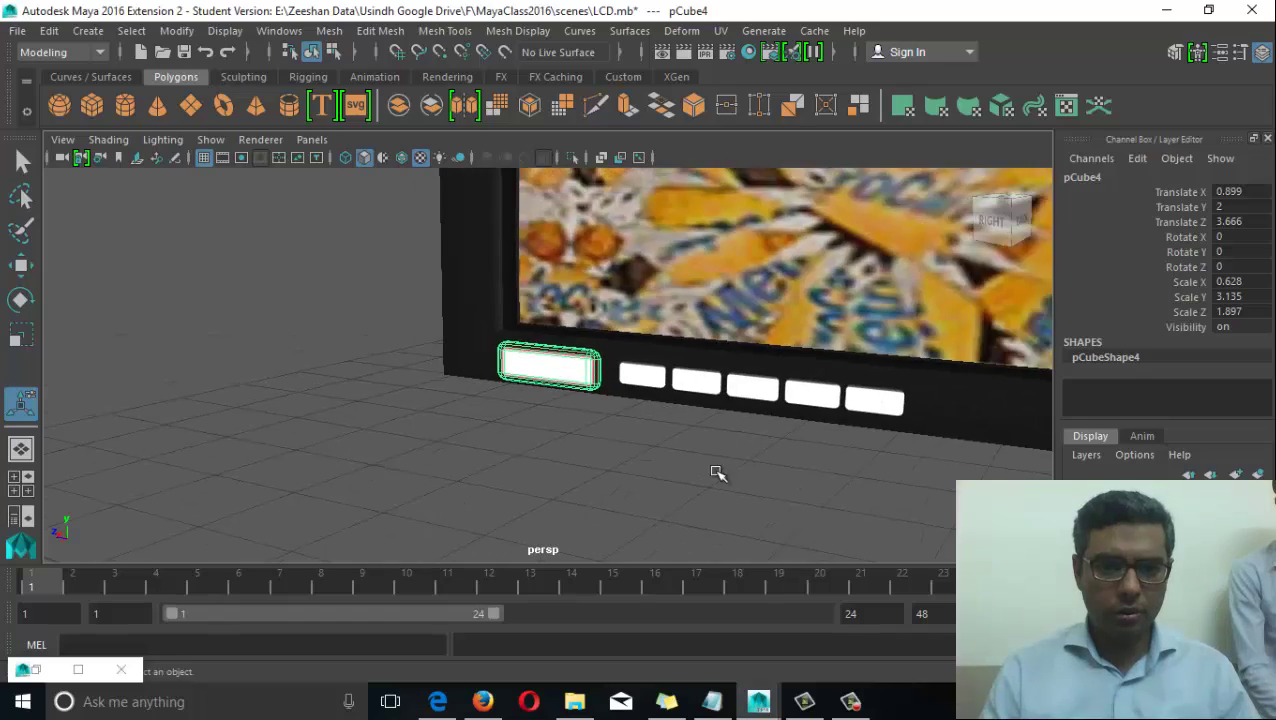
left_click(717, 473)
scroll(524, 430, "down", 5)
middle_click_drag(524, 430, 400, 415, "alt")
scroll(400, 415, "down", 2)
scroll(400, 415, "down", 5)
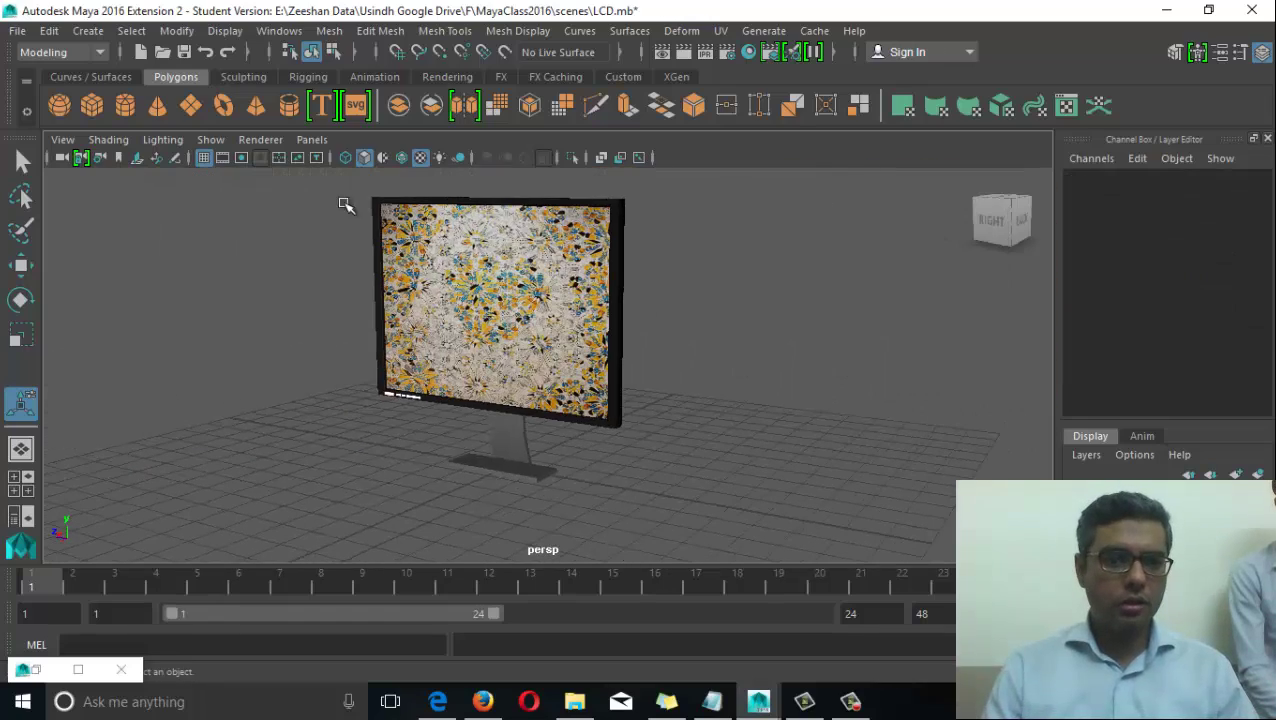
Switch the perspective view's renderer to Viewport 2.0 and inspect the shaded monitor.
left_click(210, 140)
left_click(207, 140)
left_click(207, 140)
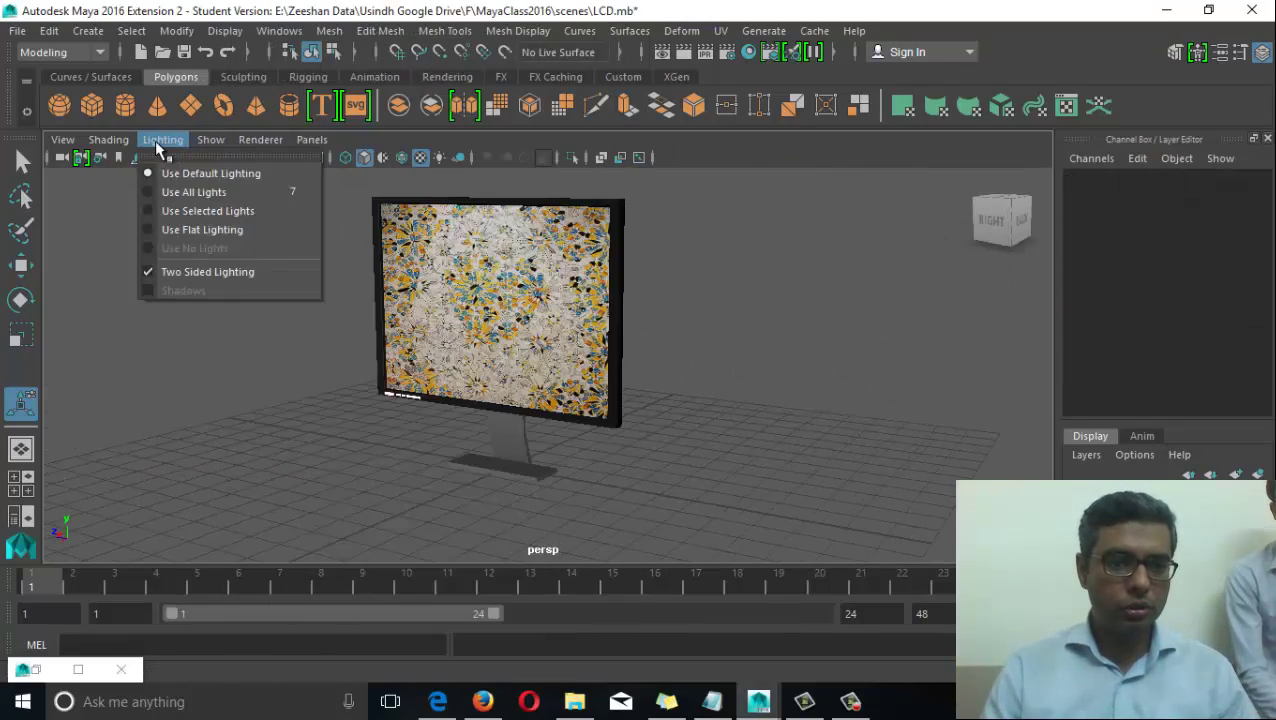
mouse_move(262, 141)
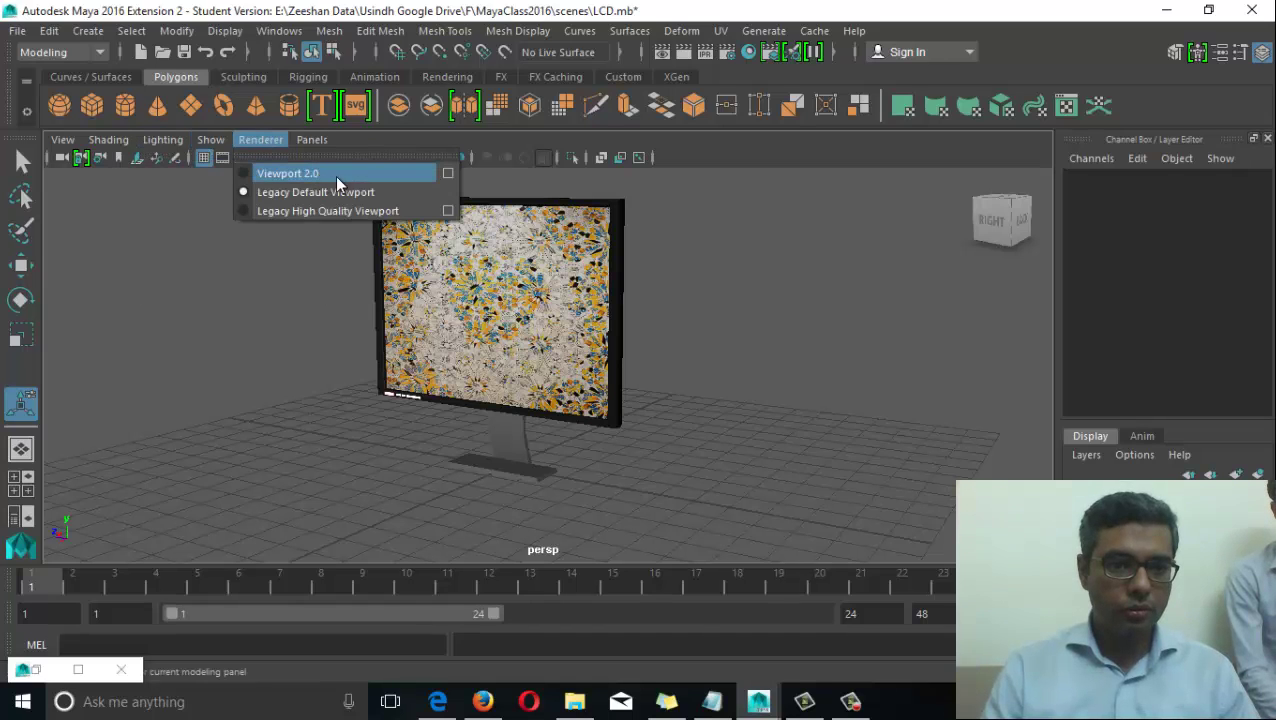
left_click(310, 174)
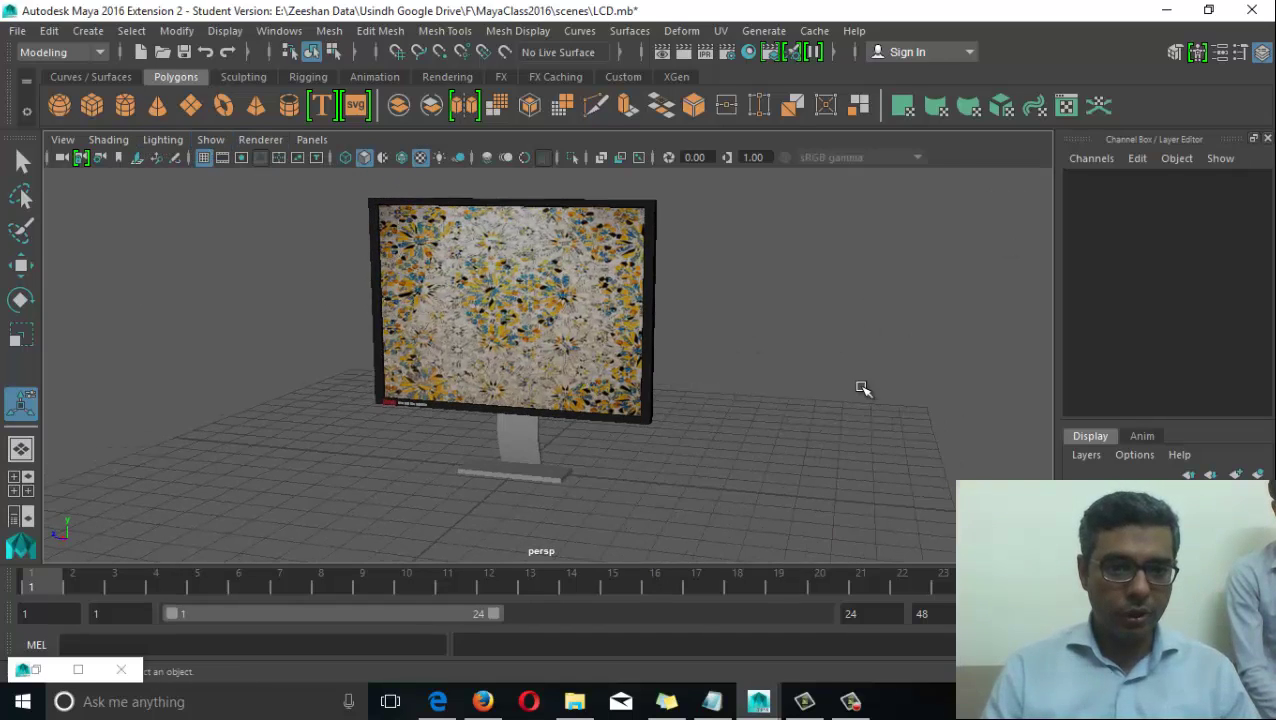
left_click_drag(863, 388, 650, 474, "alt")
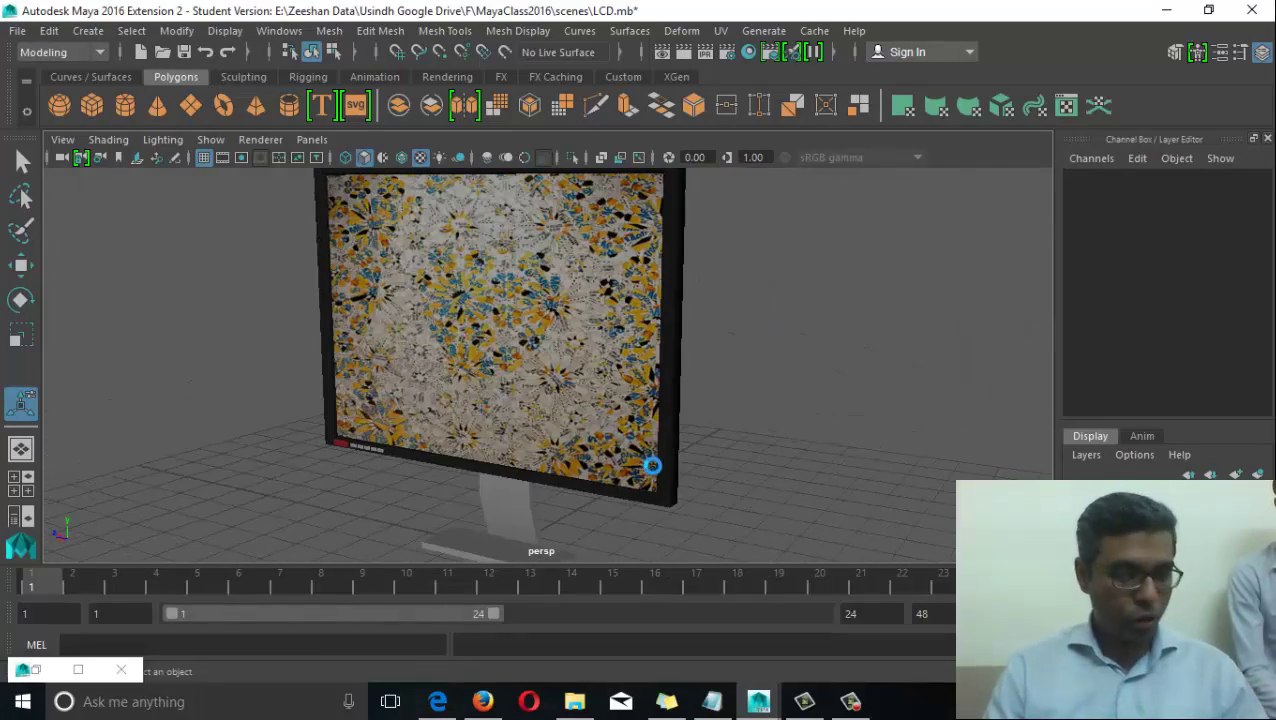
Save the scene as LCD.mb, continuing past the student version notice.
key("ctrl+s")
left_click(596, 366)
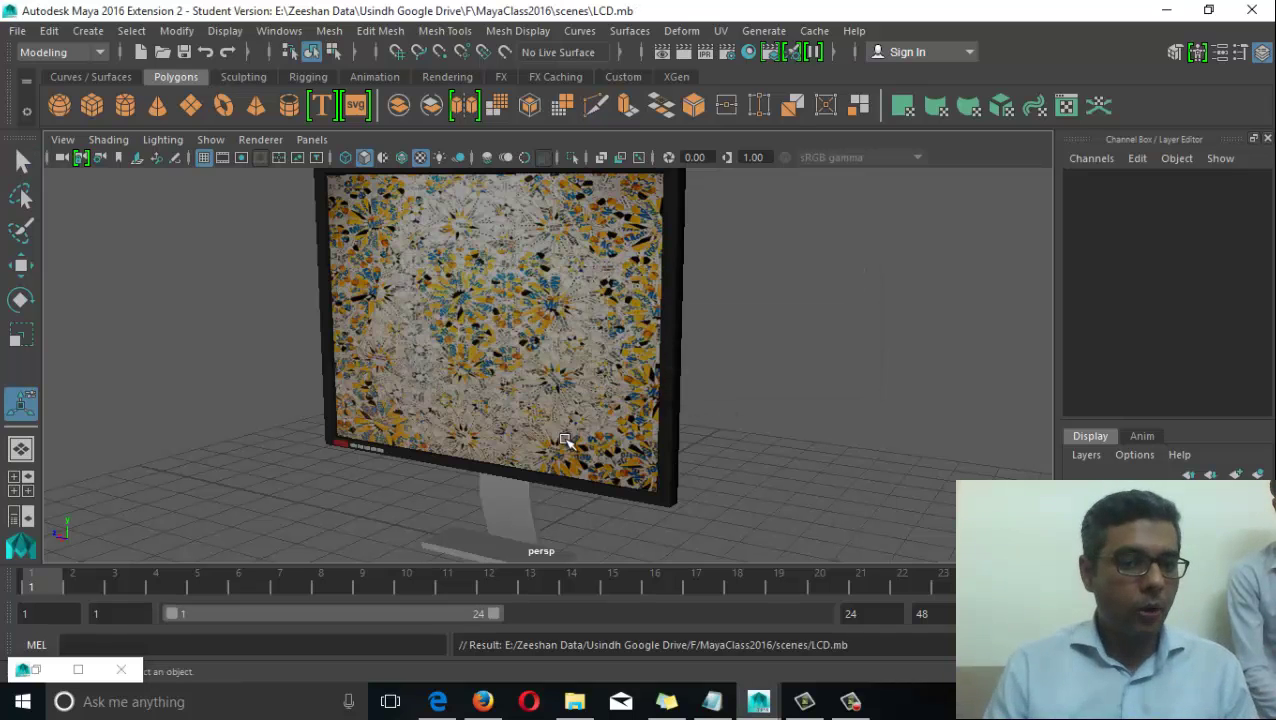
left_click_drag(565, 440, 635, 449, "alt")
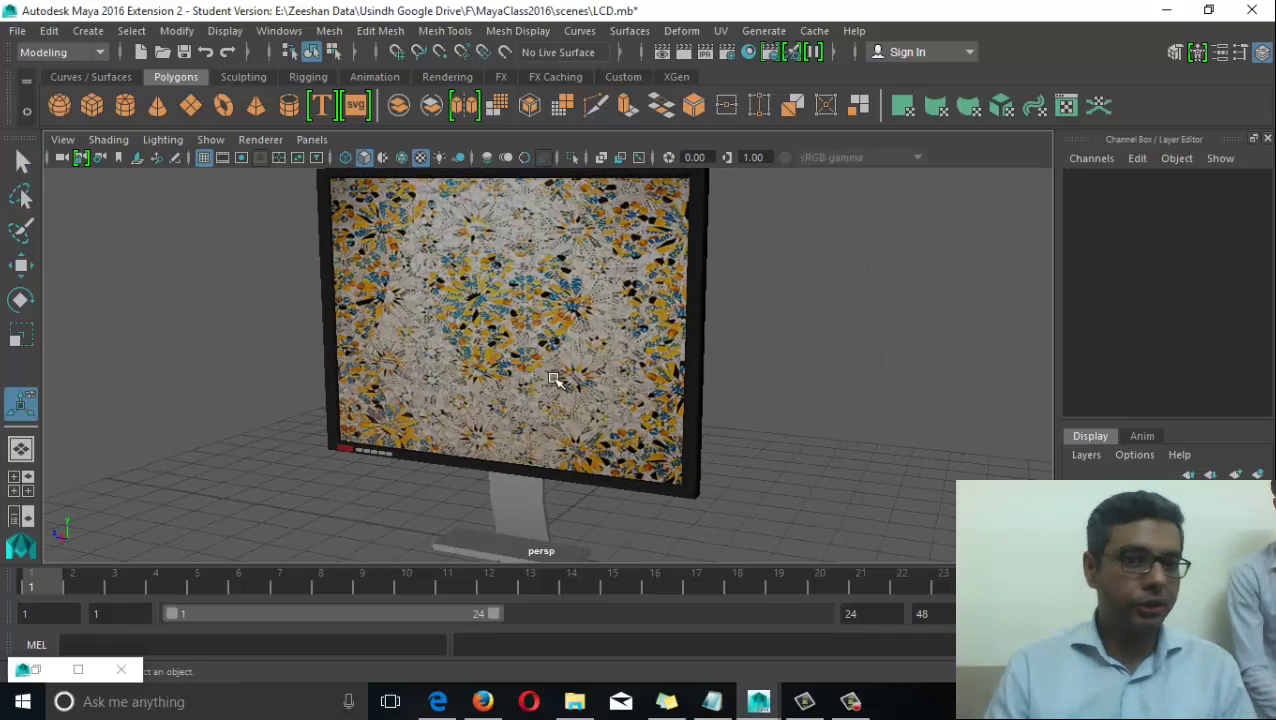